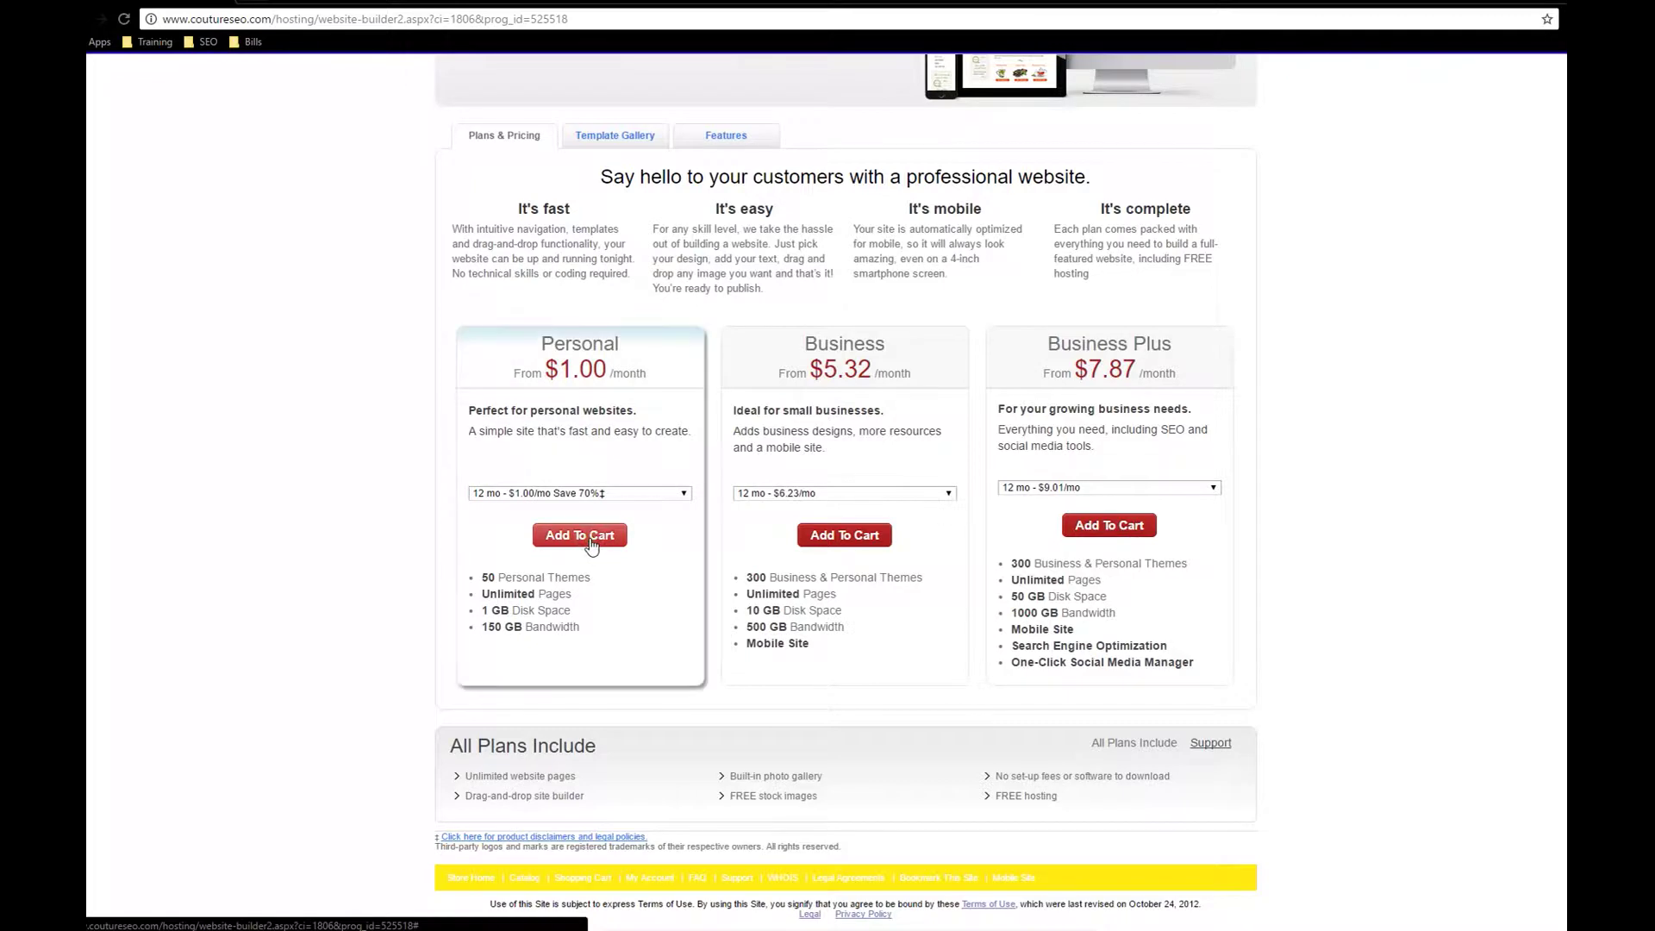
Add the 12-month Personal Website Builder plan to the cart and check that boxmafia.com is available
click(591, 543)
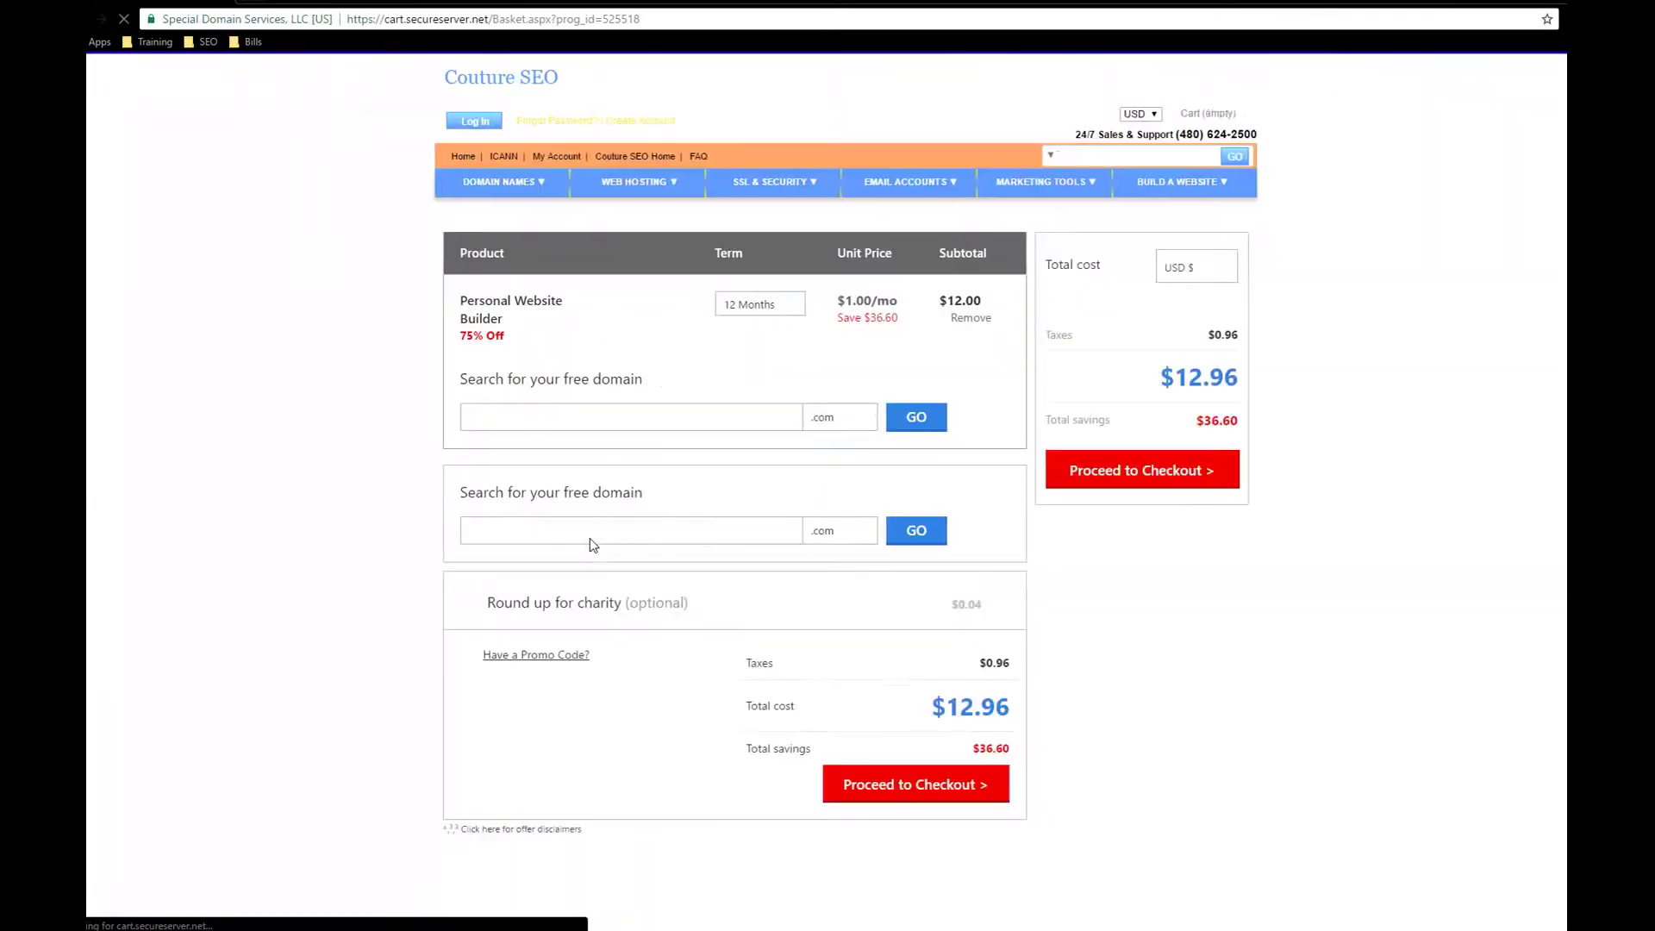
click(614, 422)
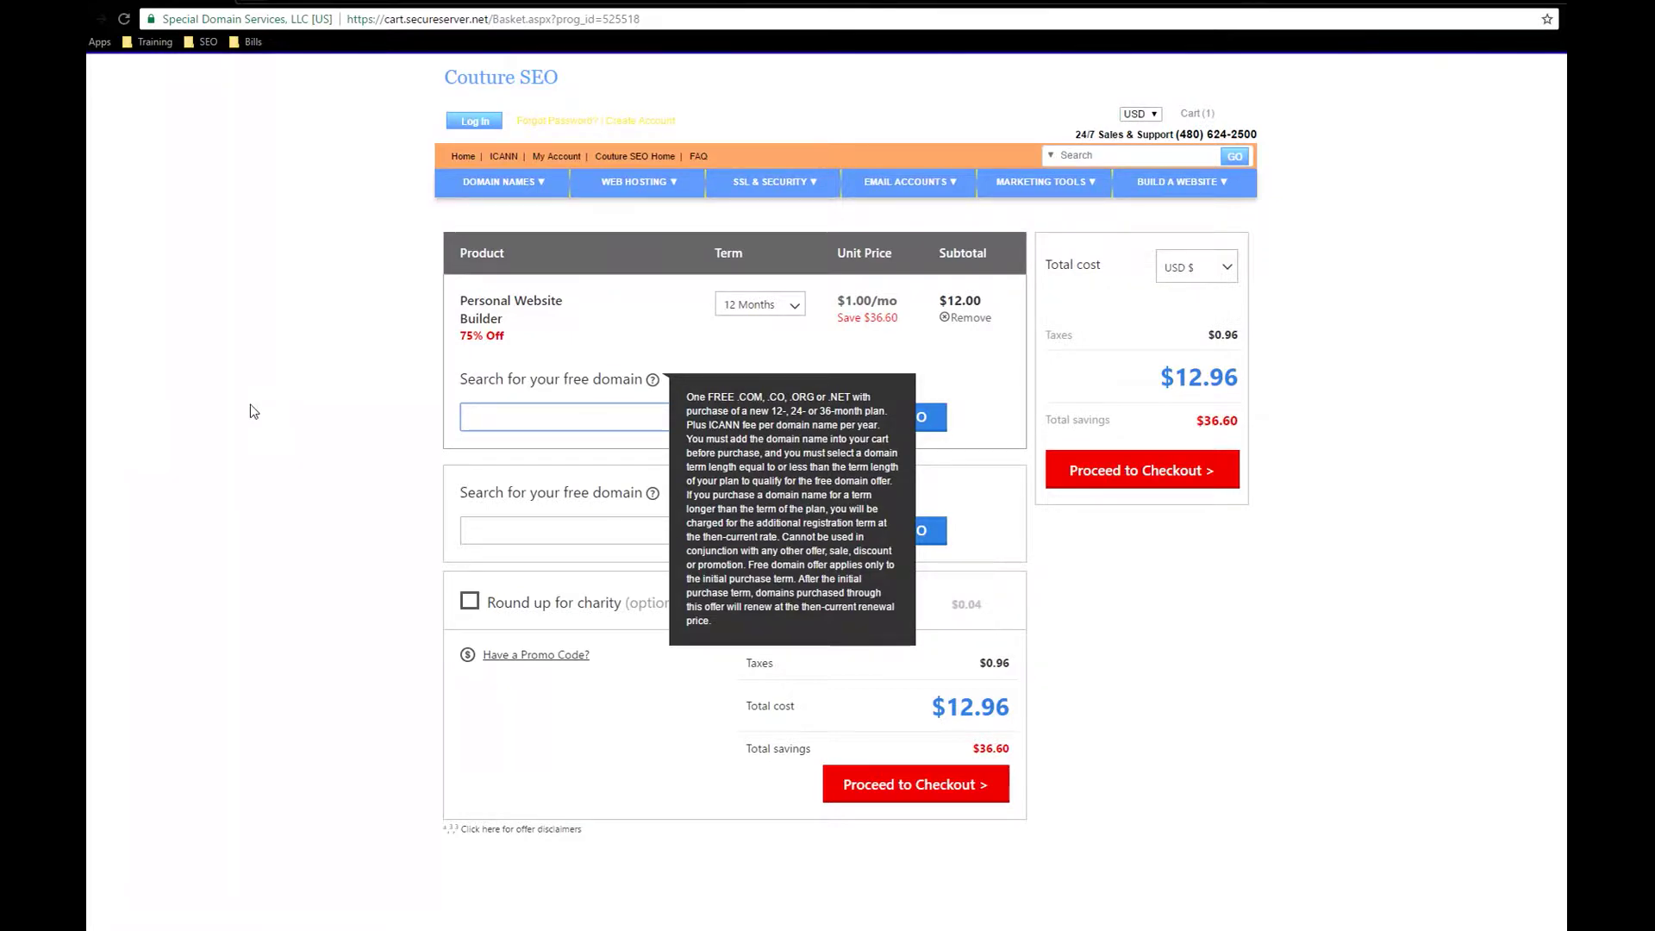
text(boxmafiac)
key(BackSpace)
click(974, 426)
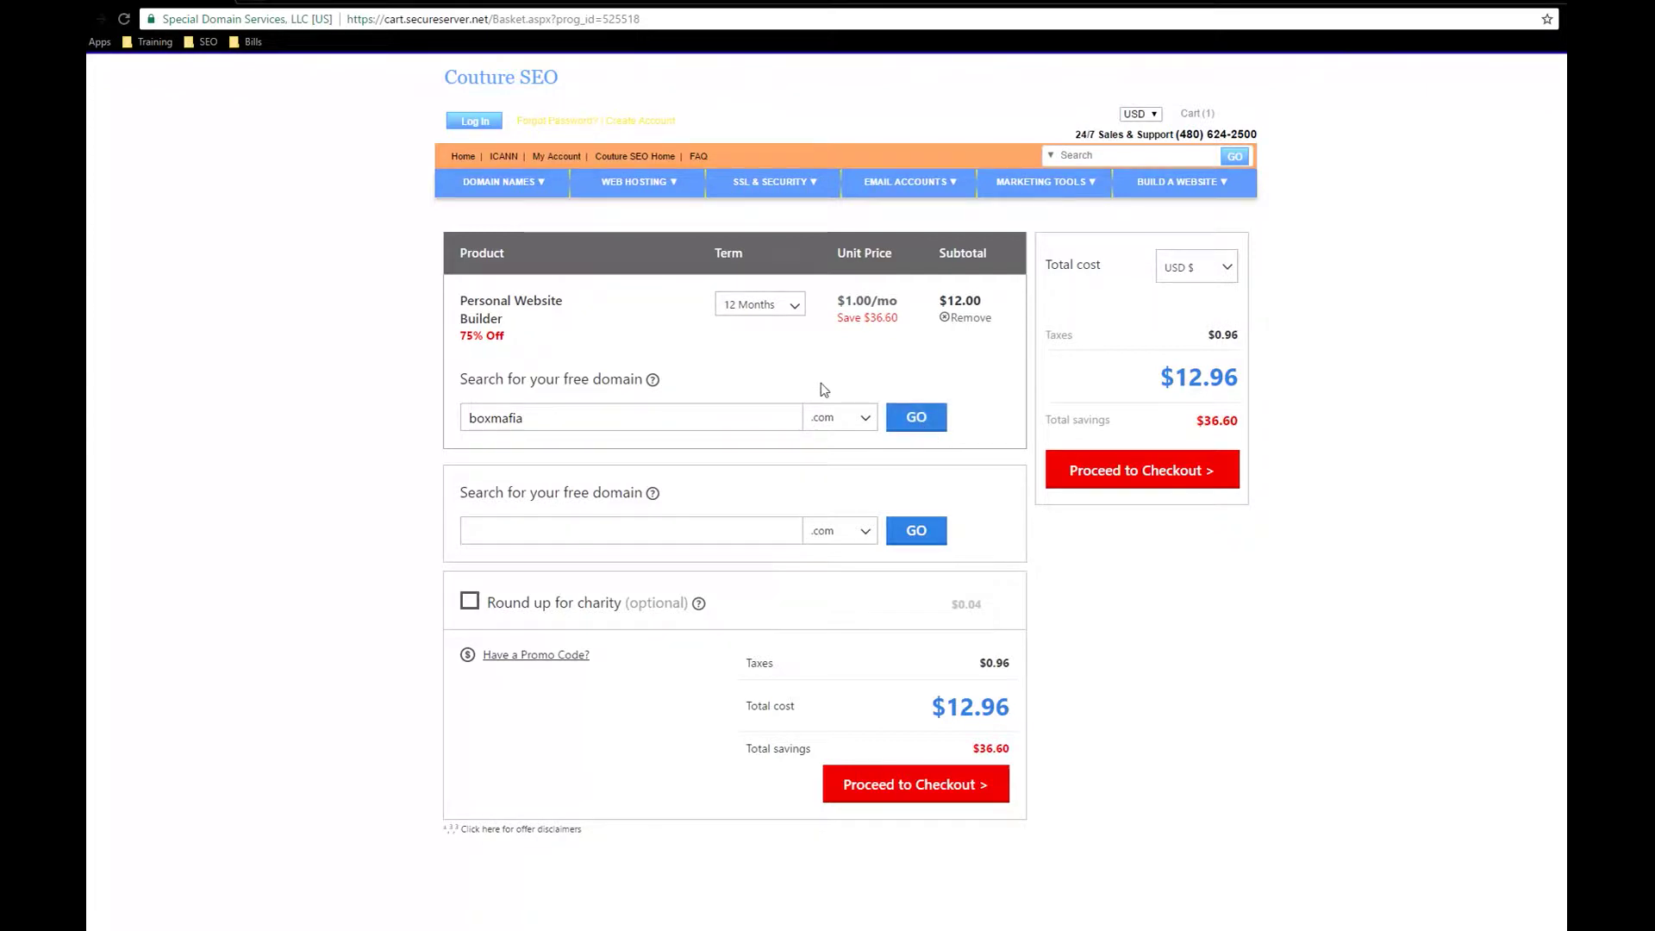
click(916, 418)
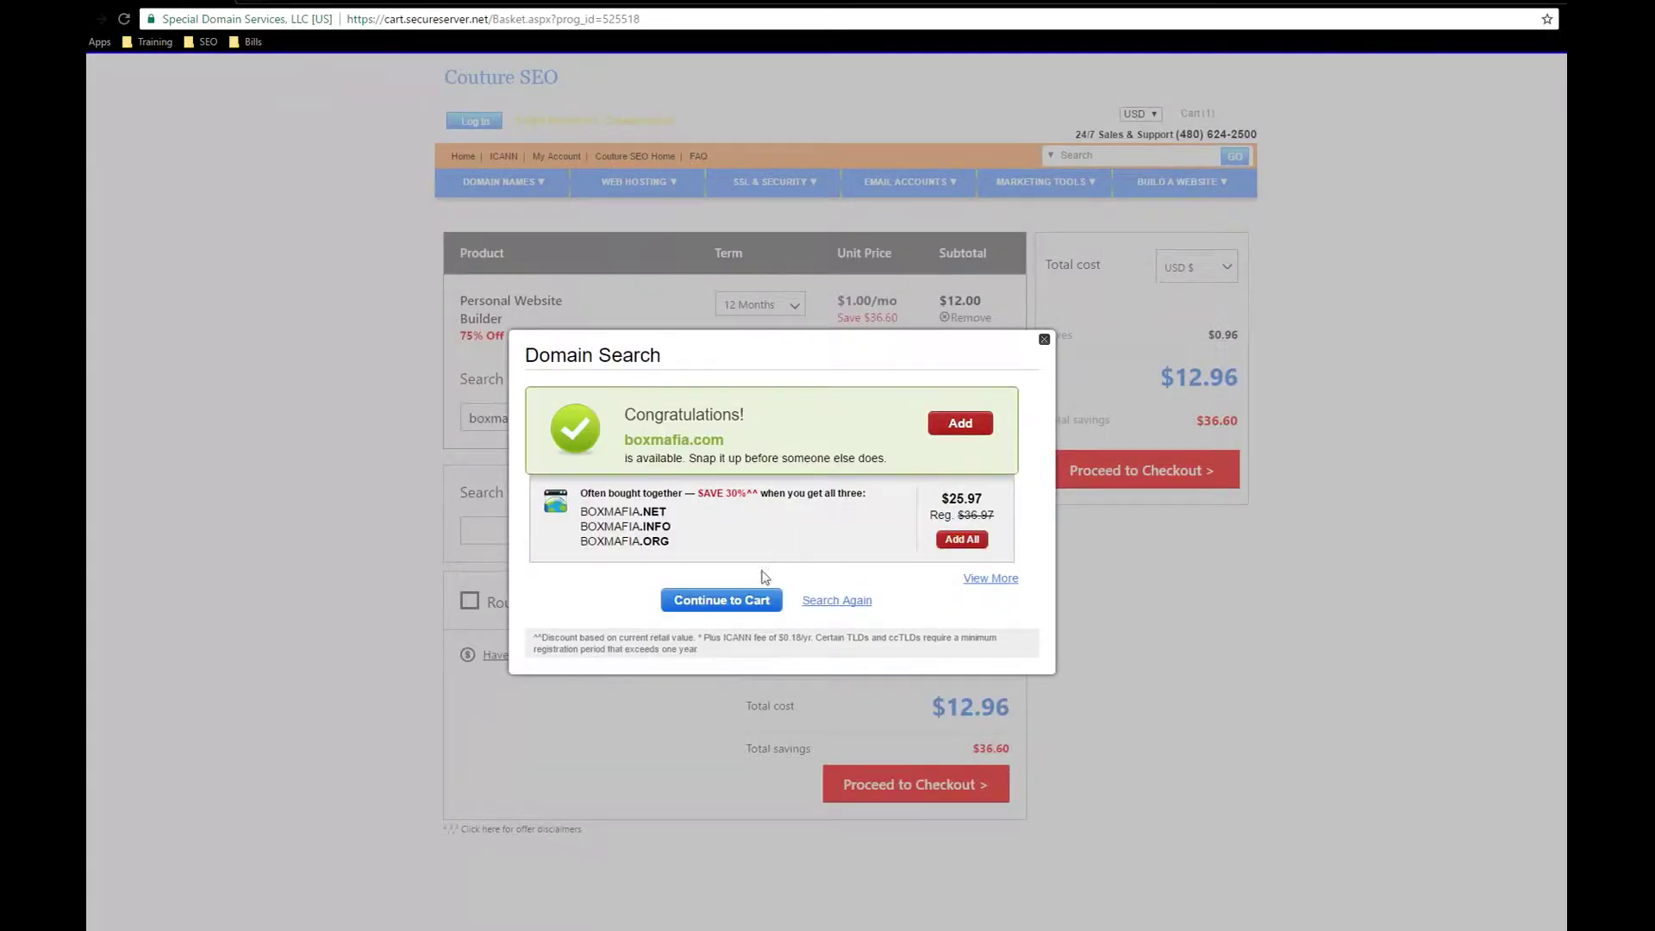
Add boxmafia.com to the cart with a 1 Year term and proceed to checkout
click(748, 601)
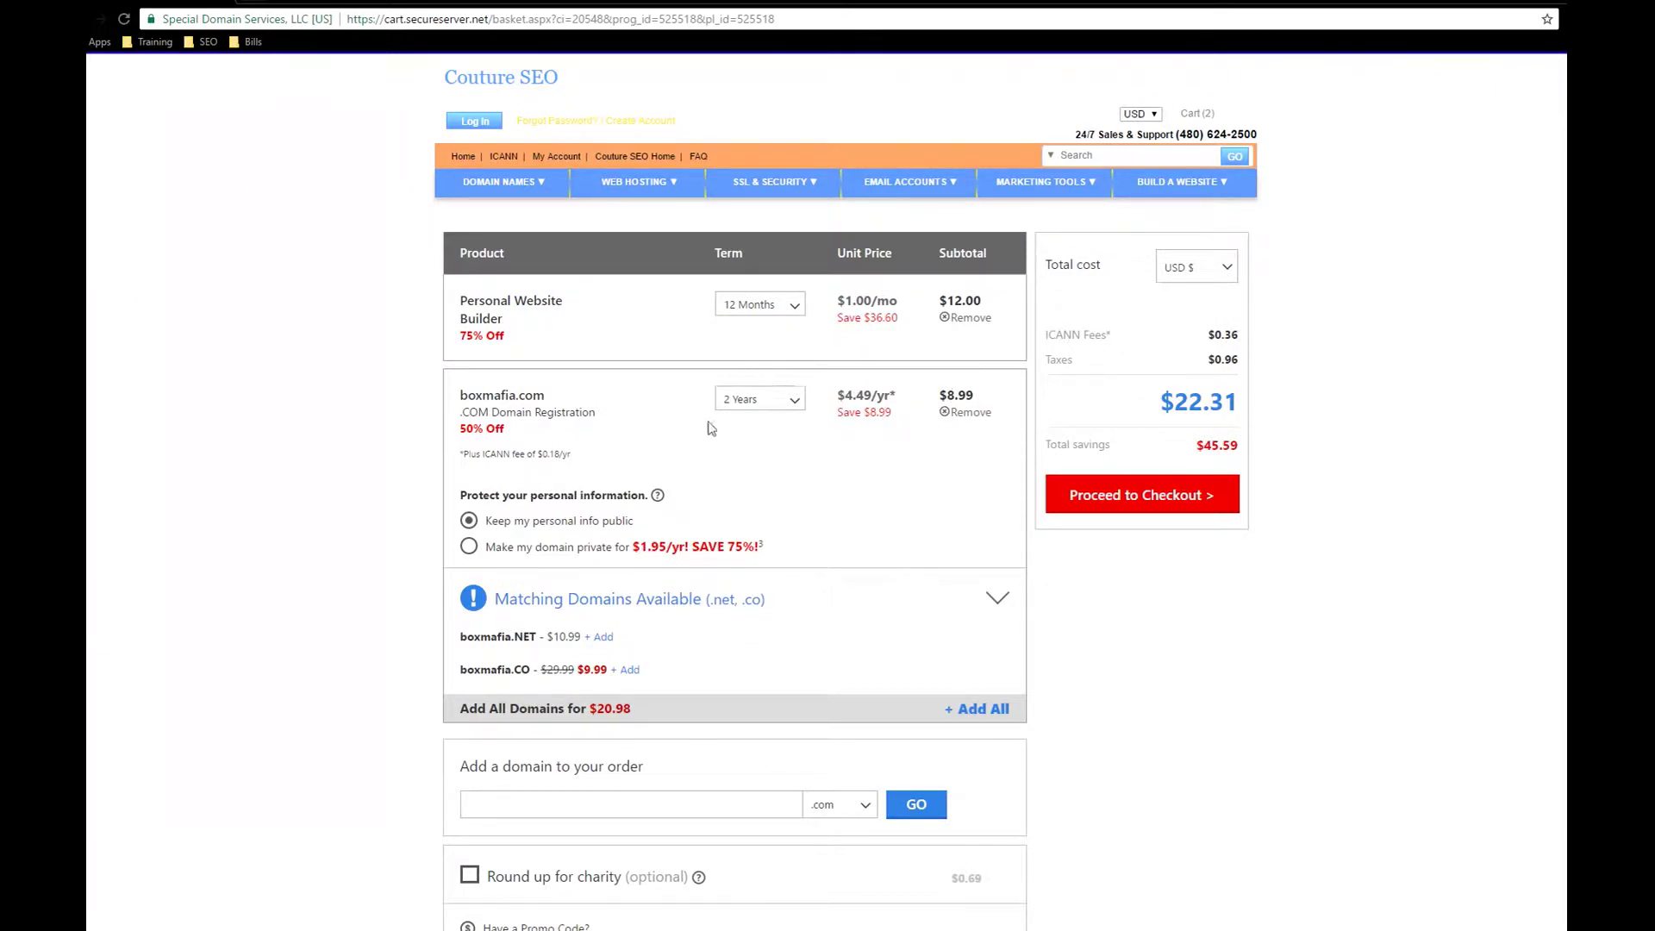
click(786, 399)
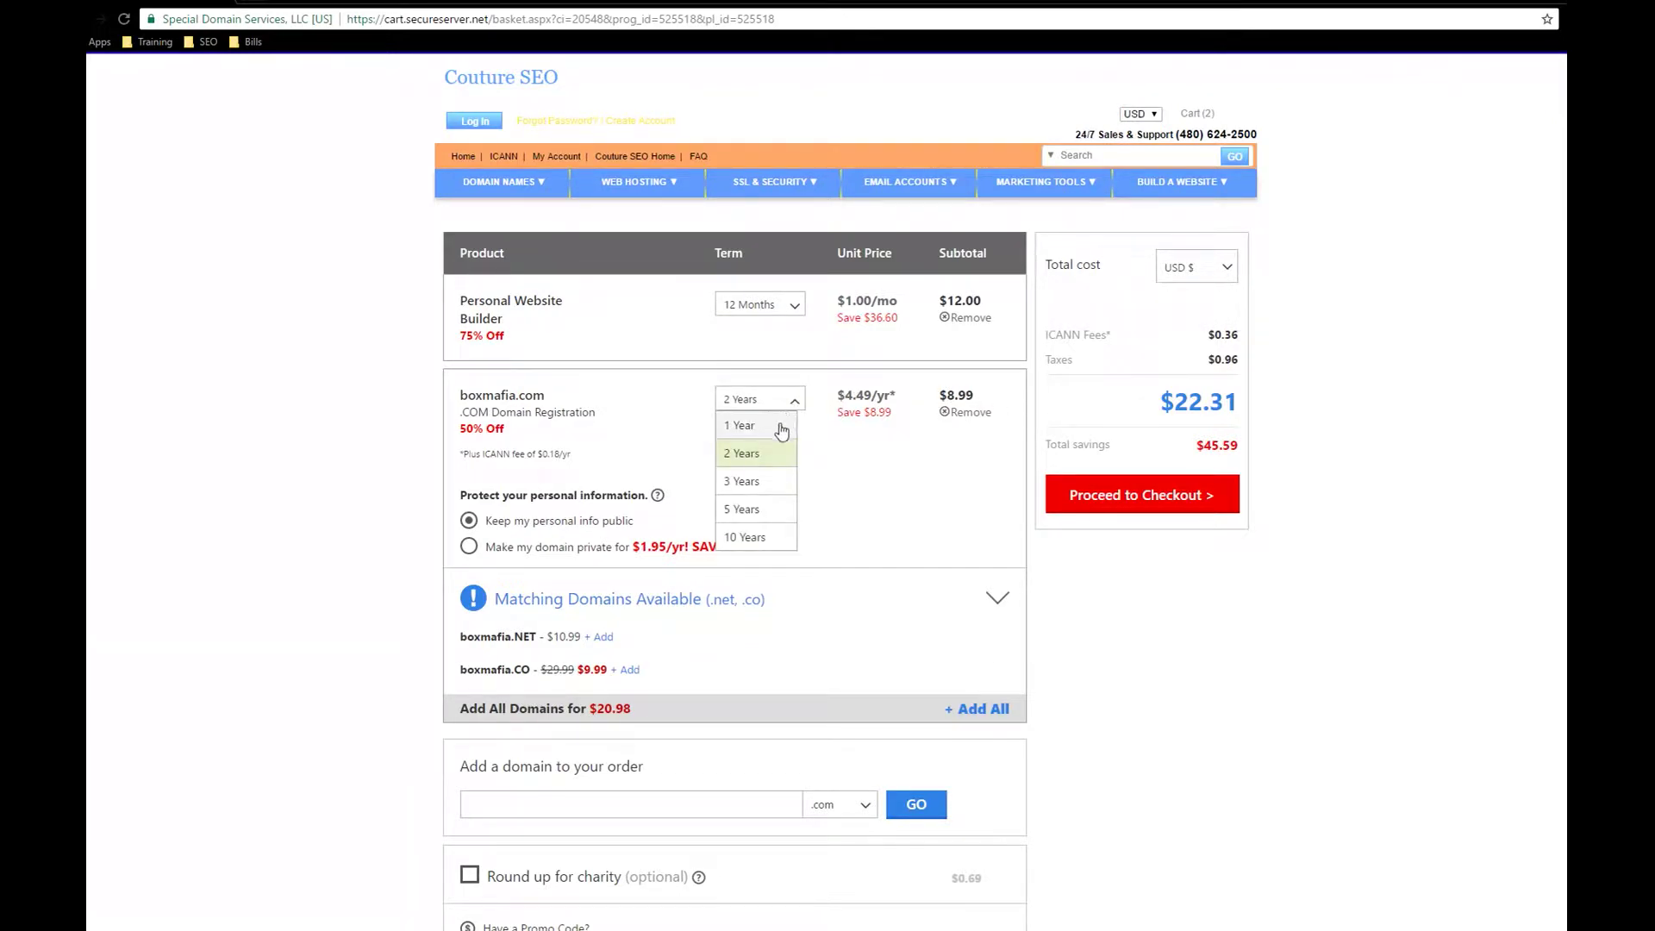
click(781, 426)
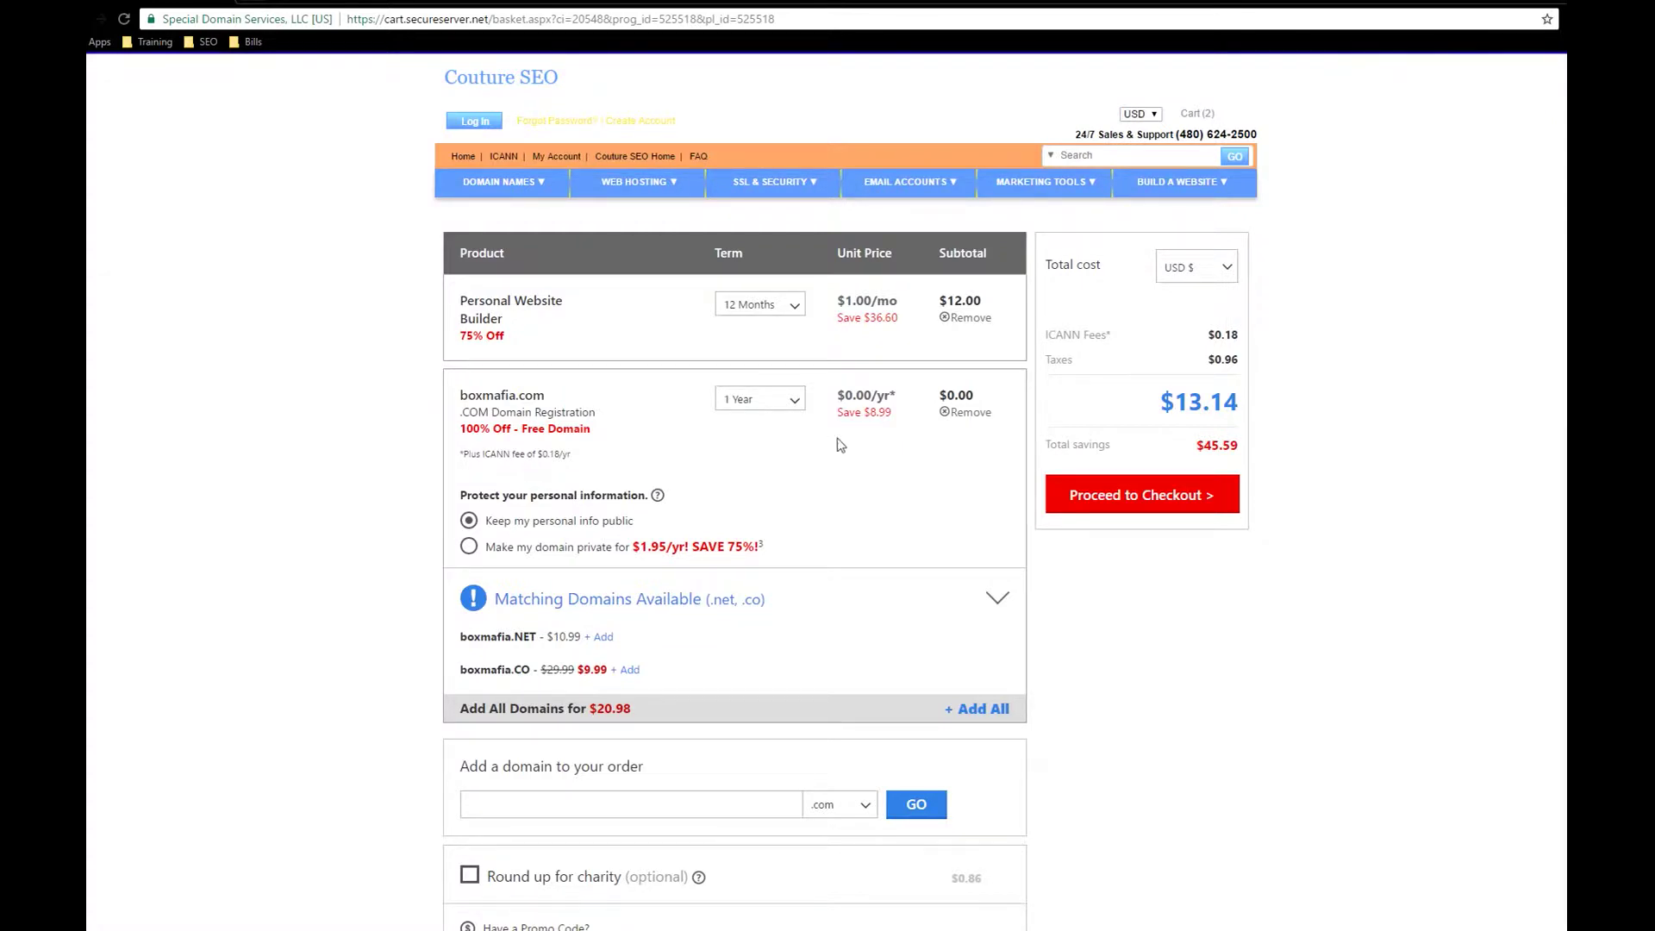
click(1080, 498)
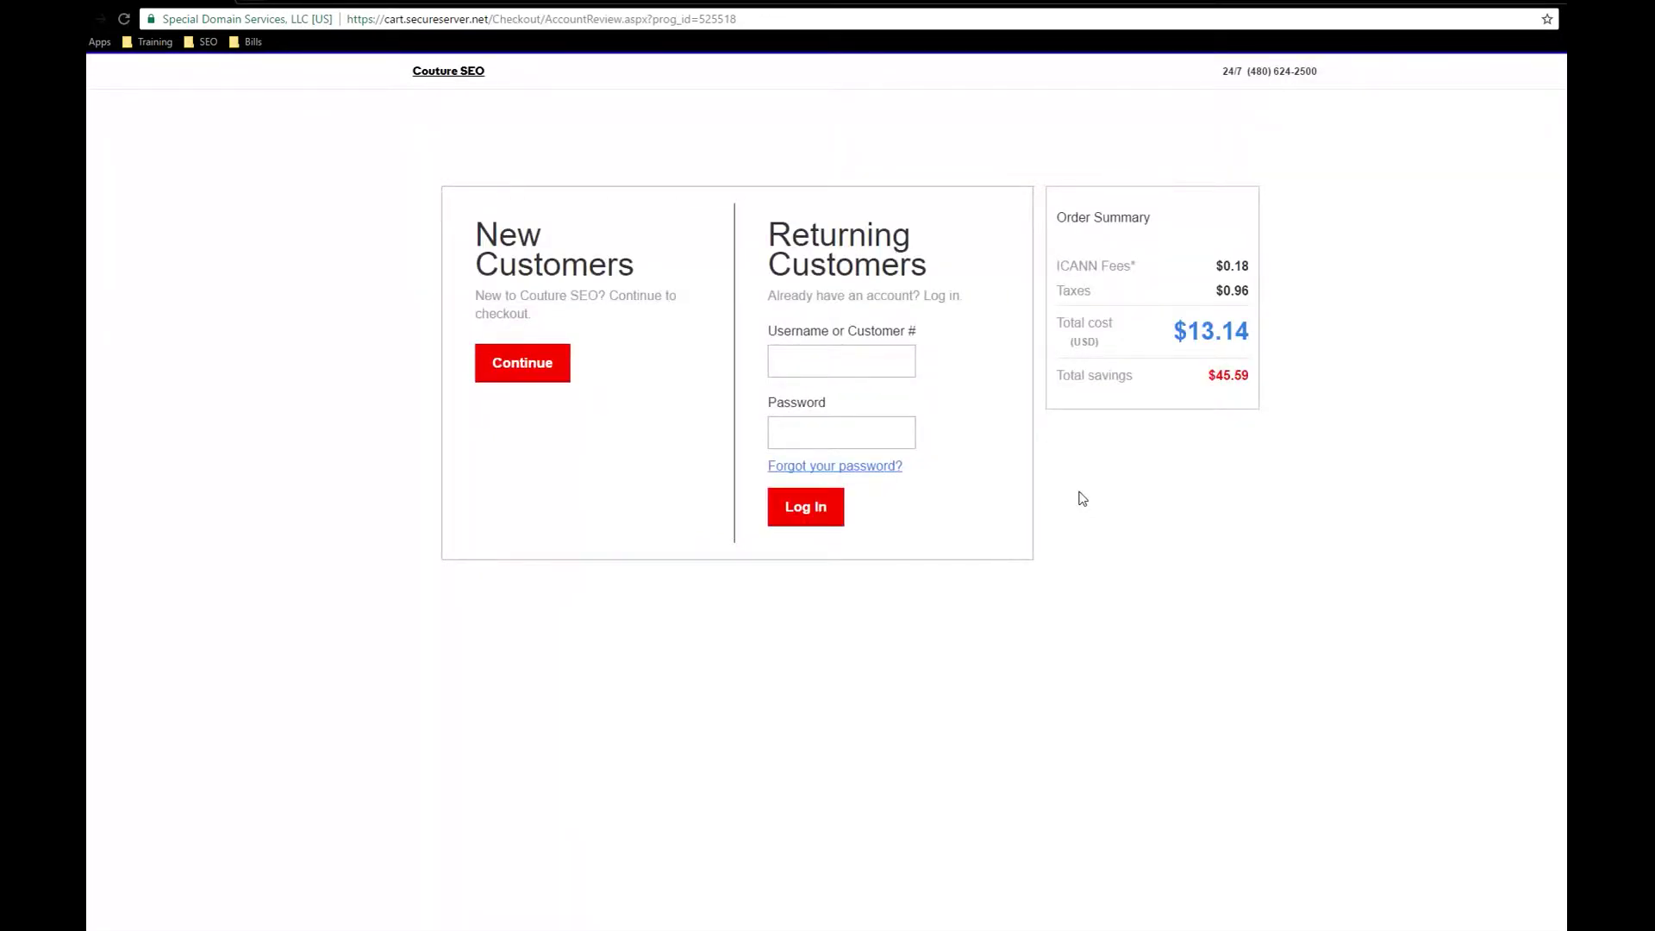
Continue as a new customer, enter the billing first and last name, and keep United States
click(540, 362)
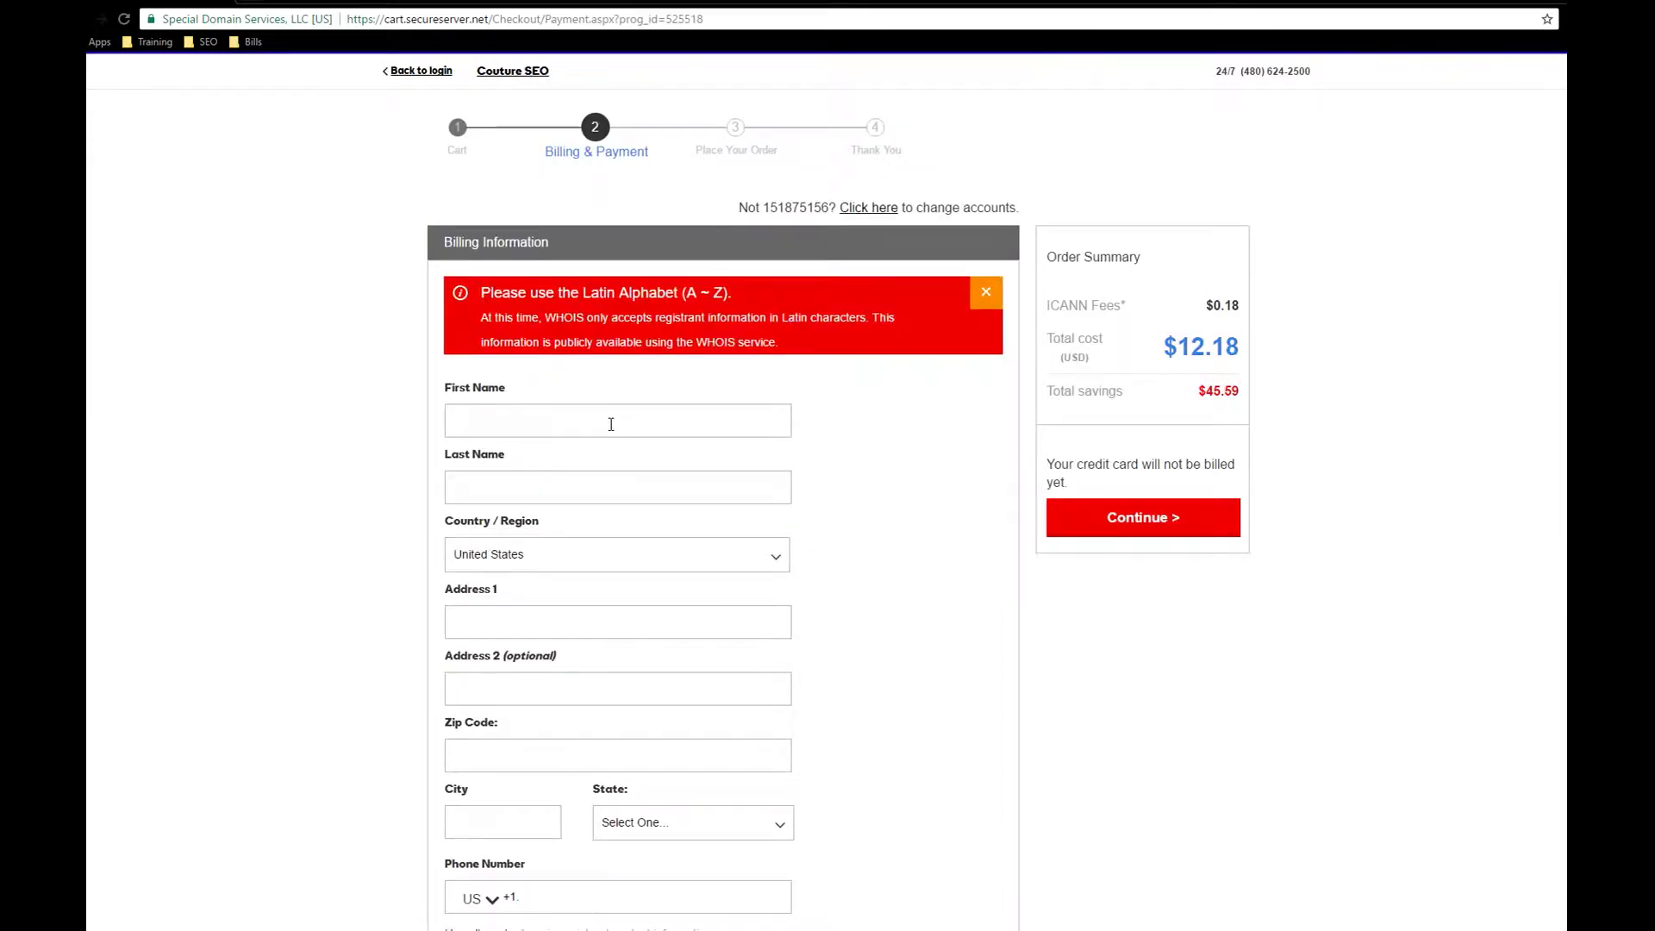
click(611, 424)
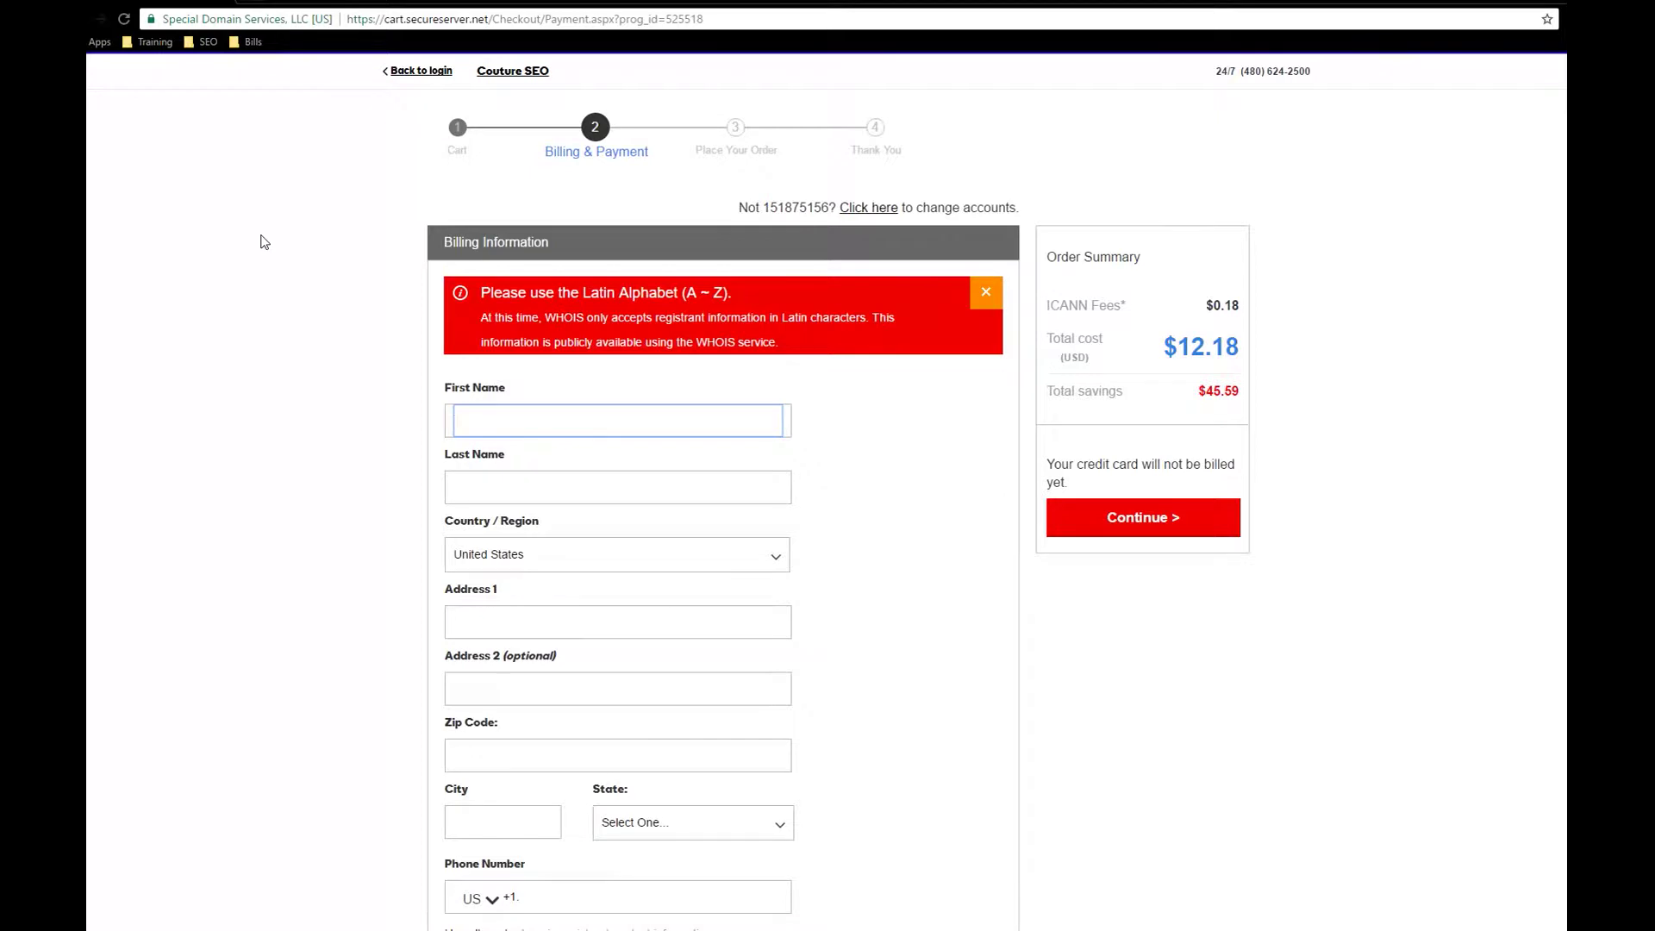
text(Bonnie)
key(Tab)
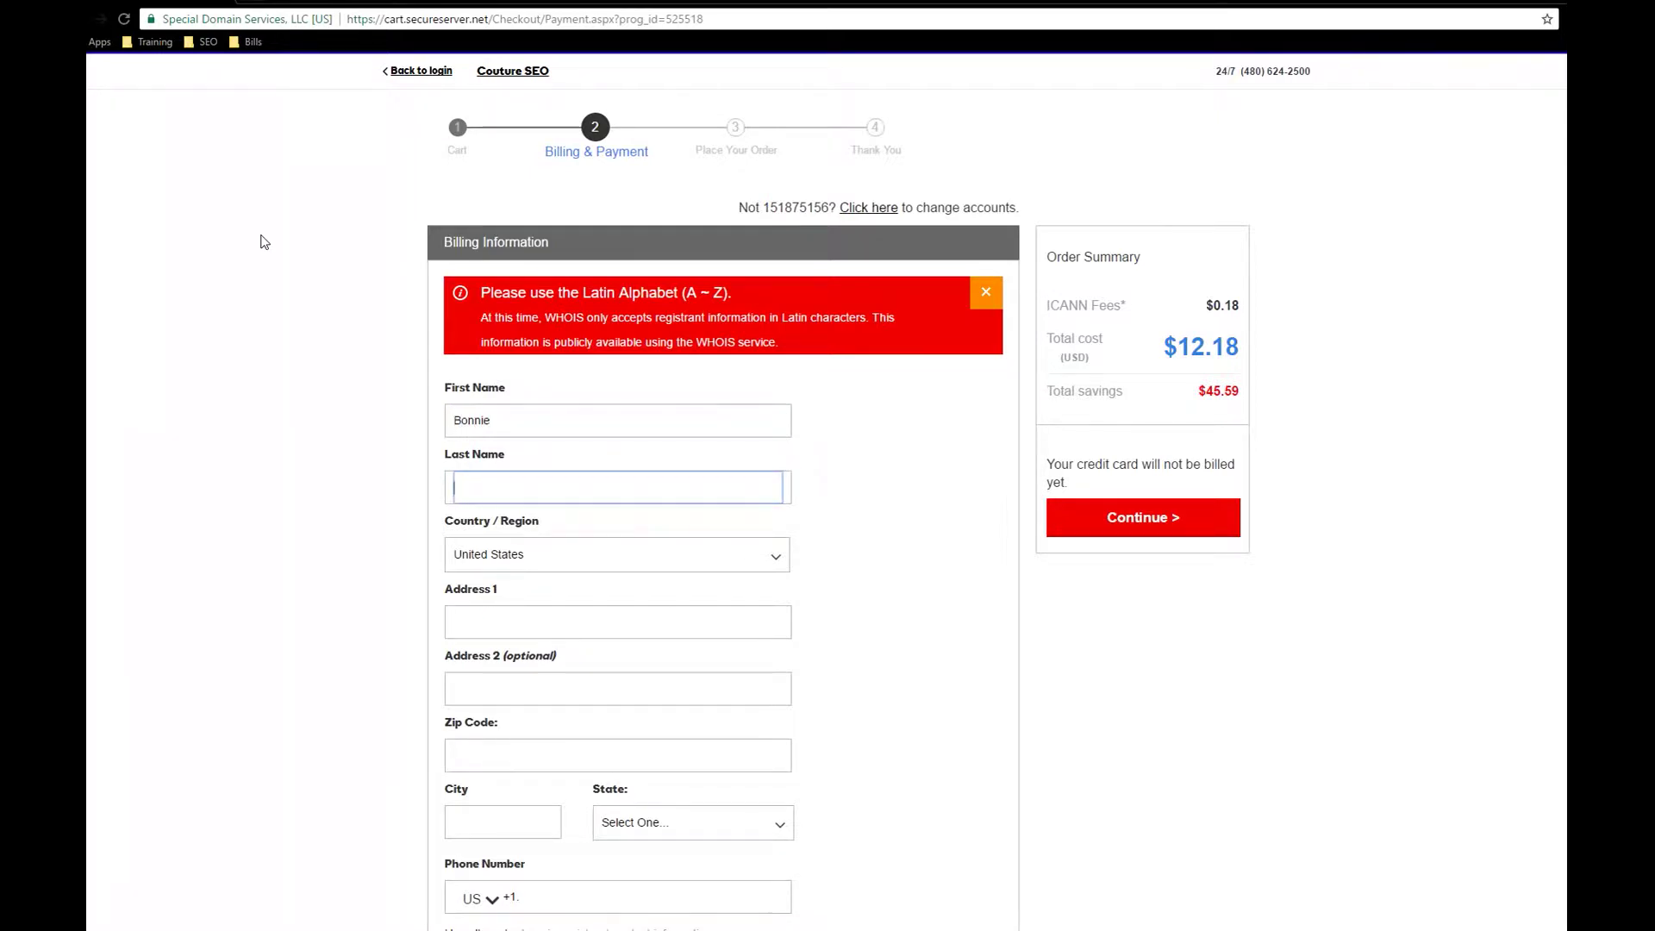
text(Parker)
key(Tab)
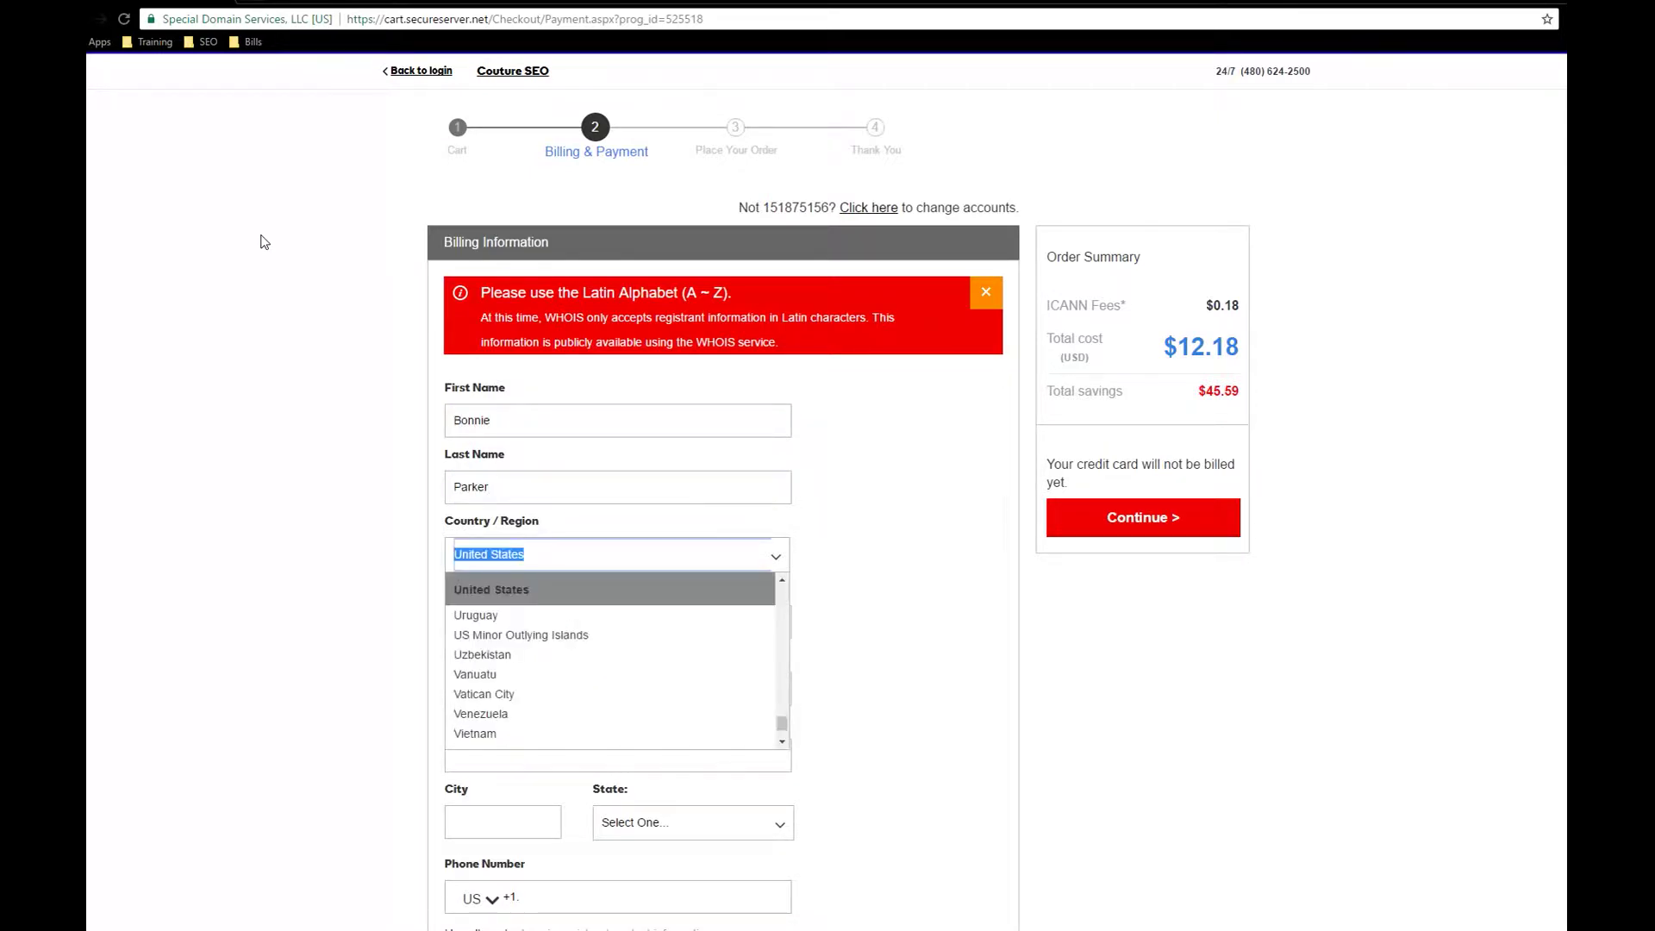
key(Tab)
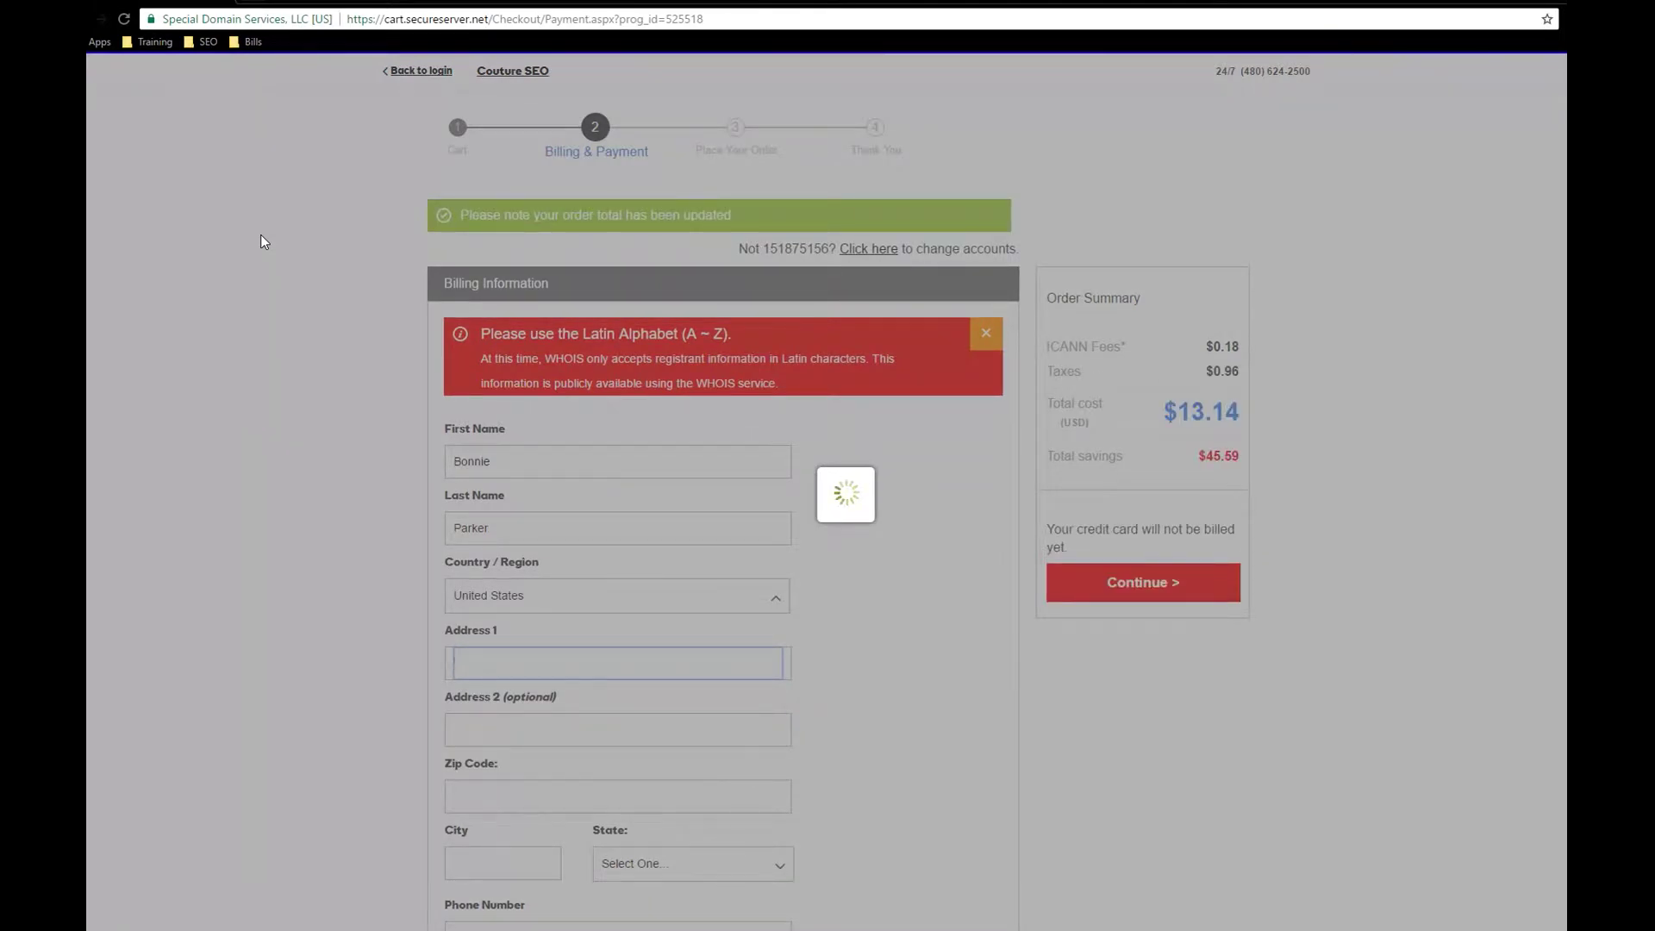
Enter the billing street address, ZIP code and city, then start picking the state
click(465, 658)
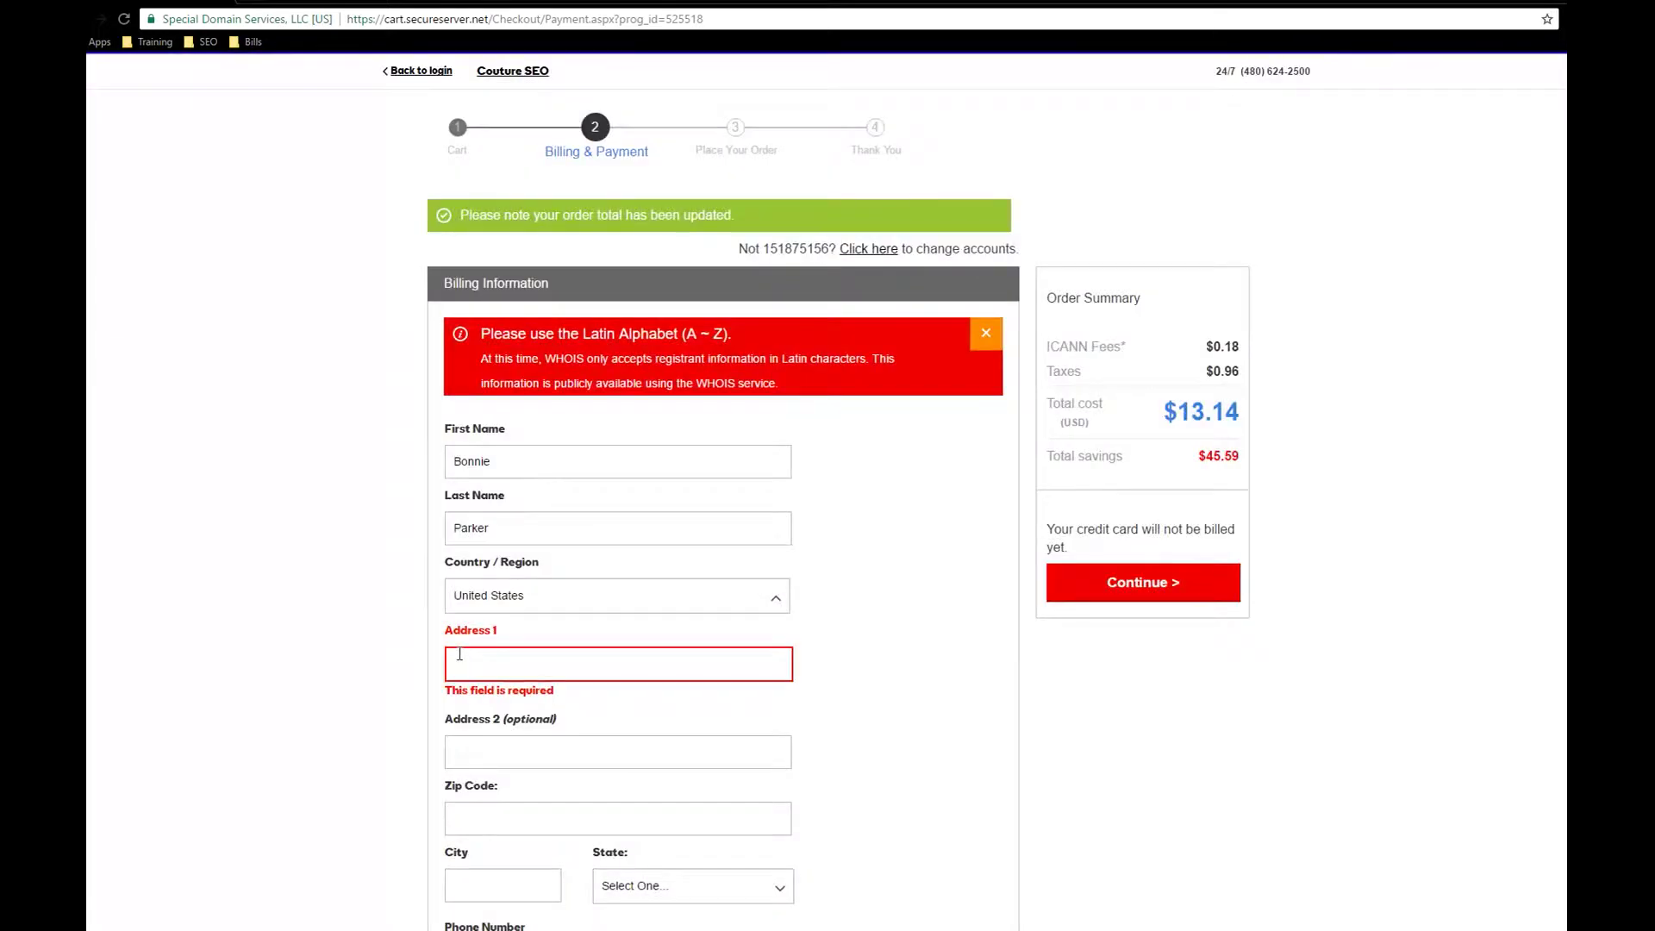
click(466, 659)
text(100 )
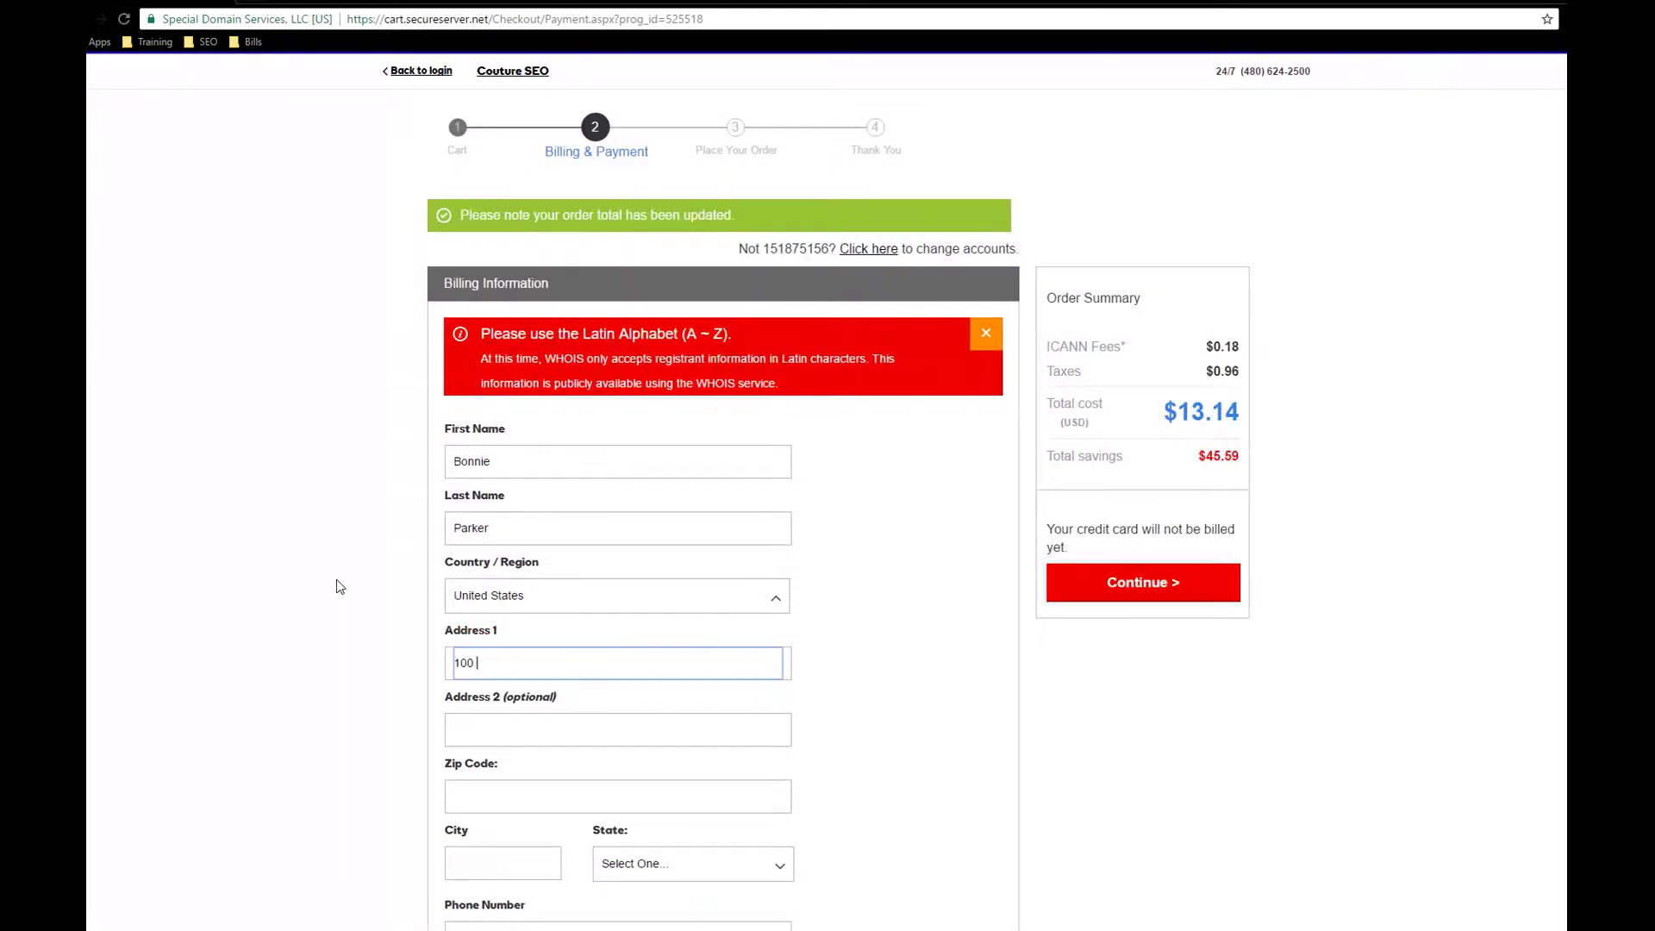
text(Main Stree)
key(Tab)
key(Tab)
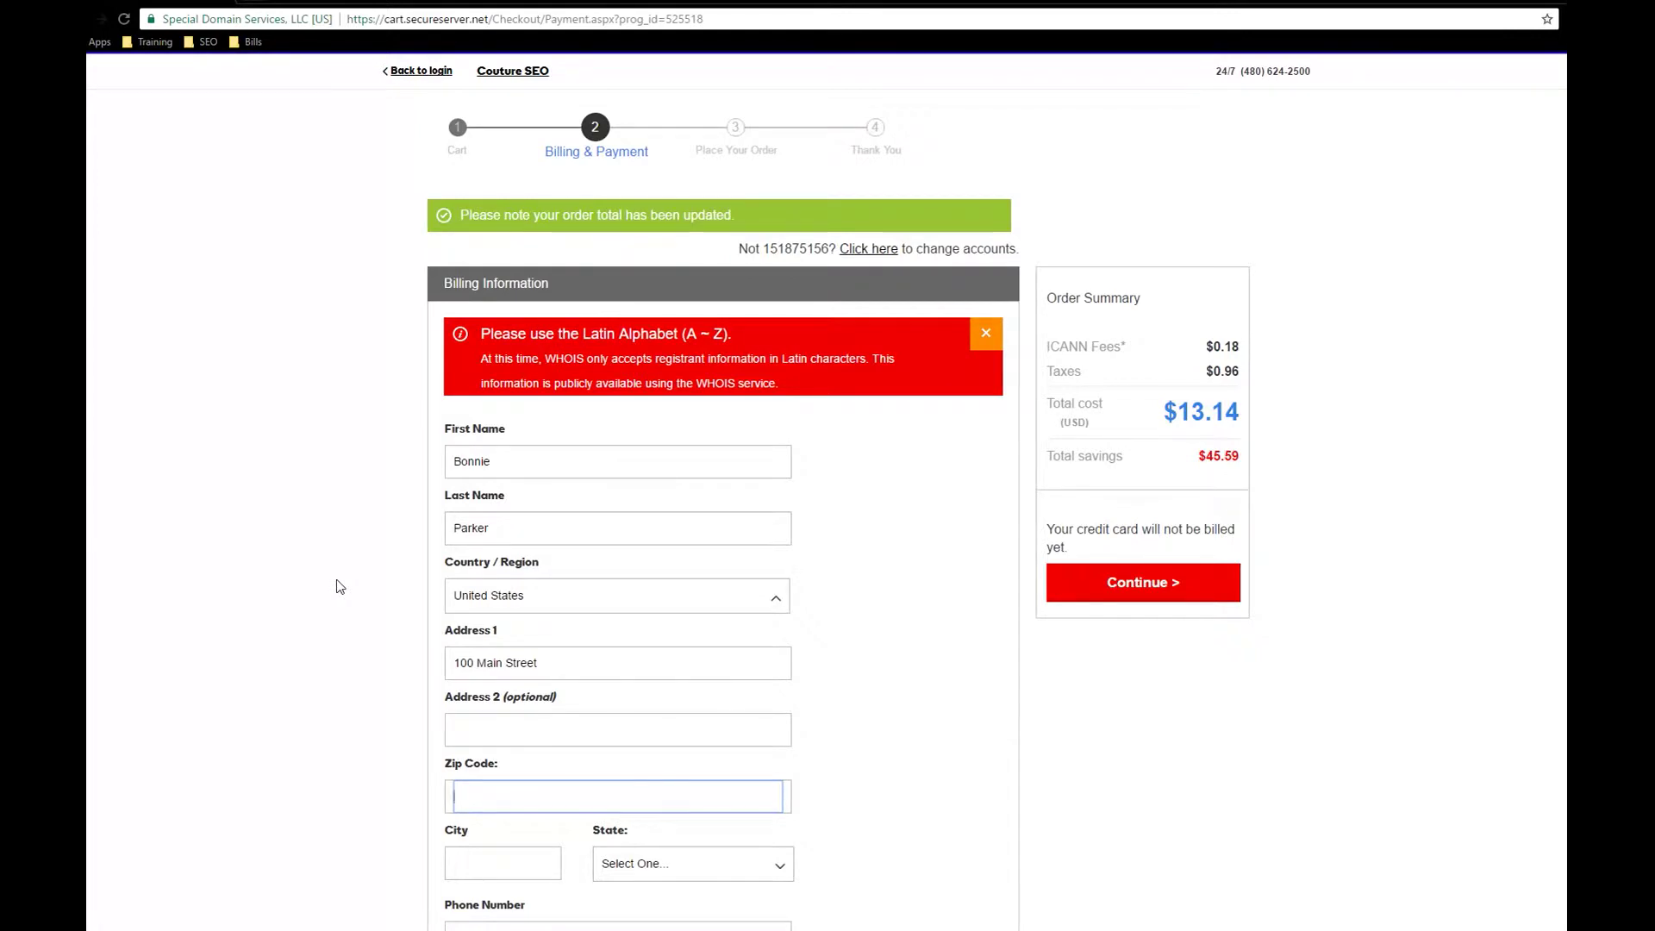
text(90069)
key(Tab)
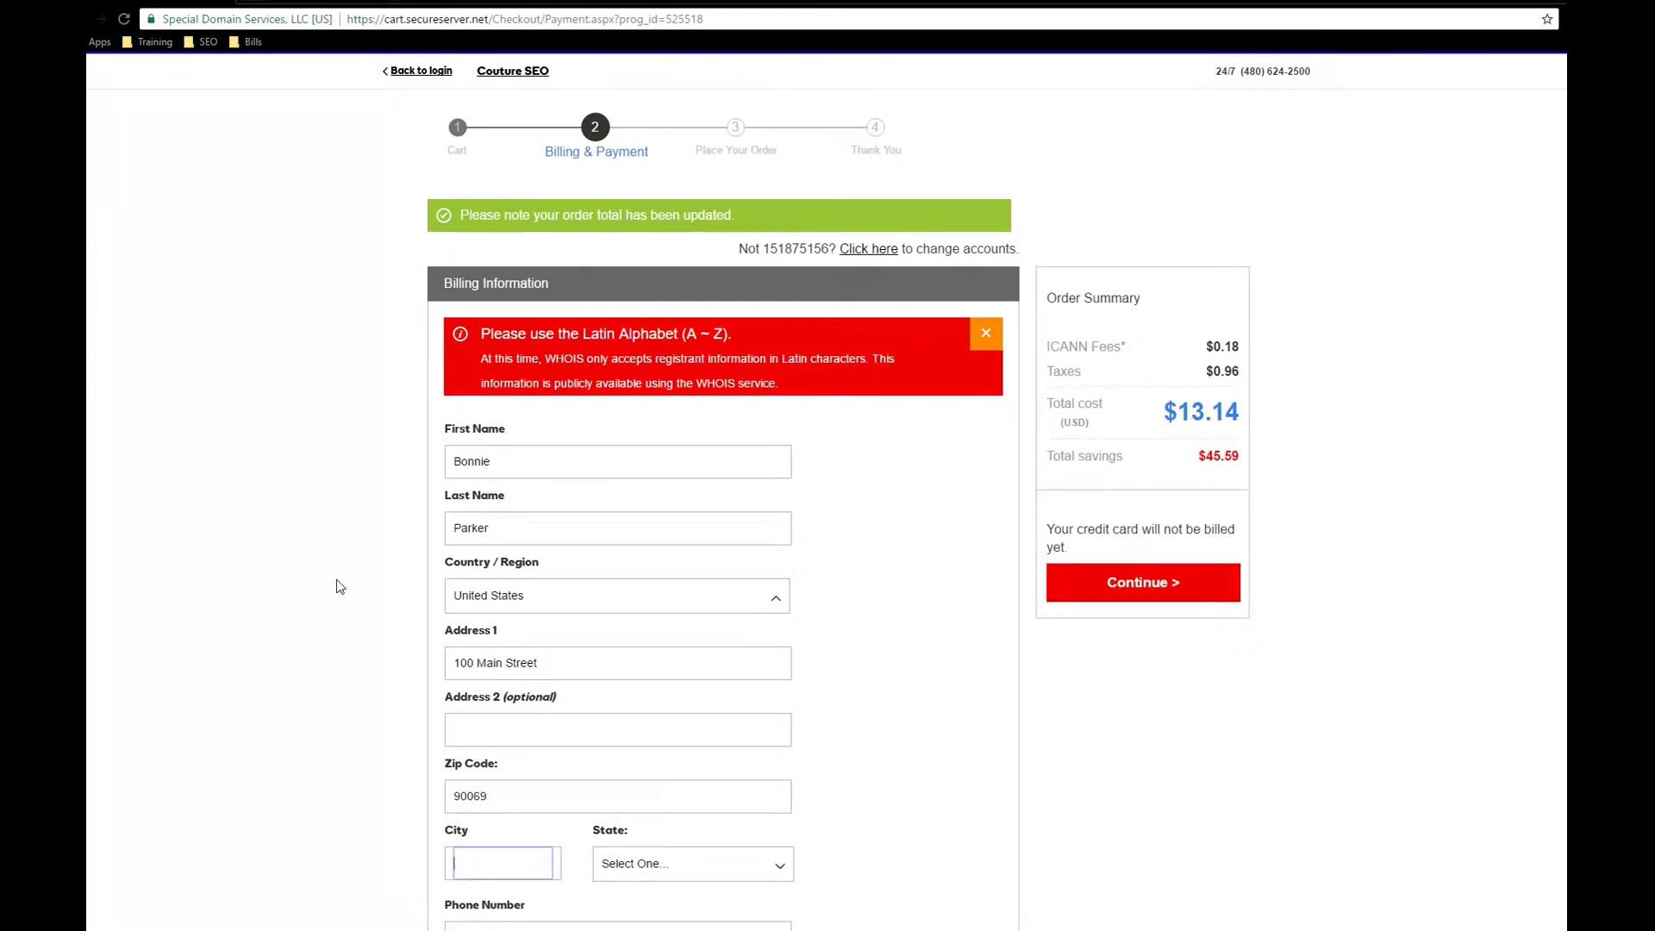
text(Los Angeles)
key(Tab)
key(alt+Down)
text(c)
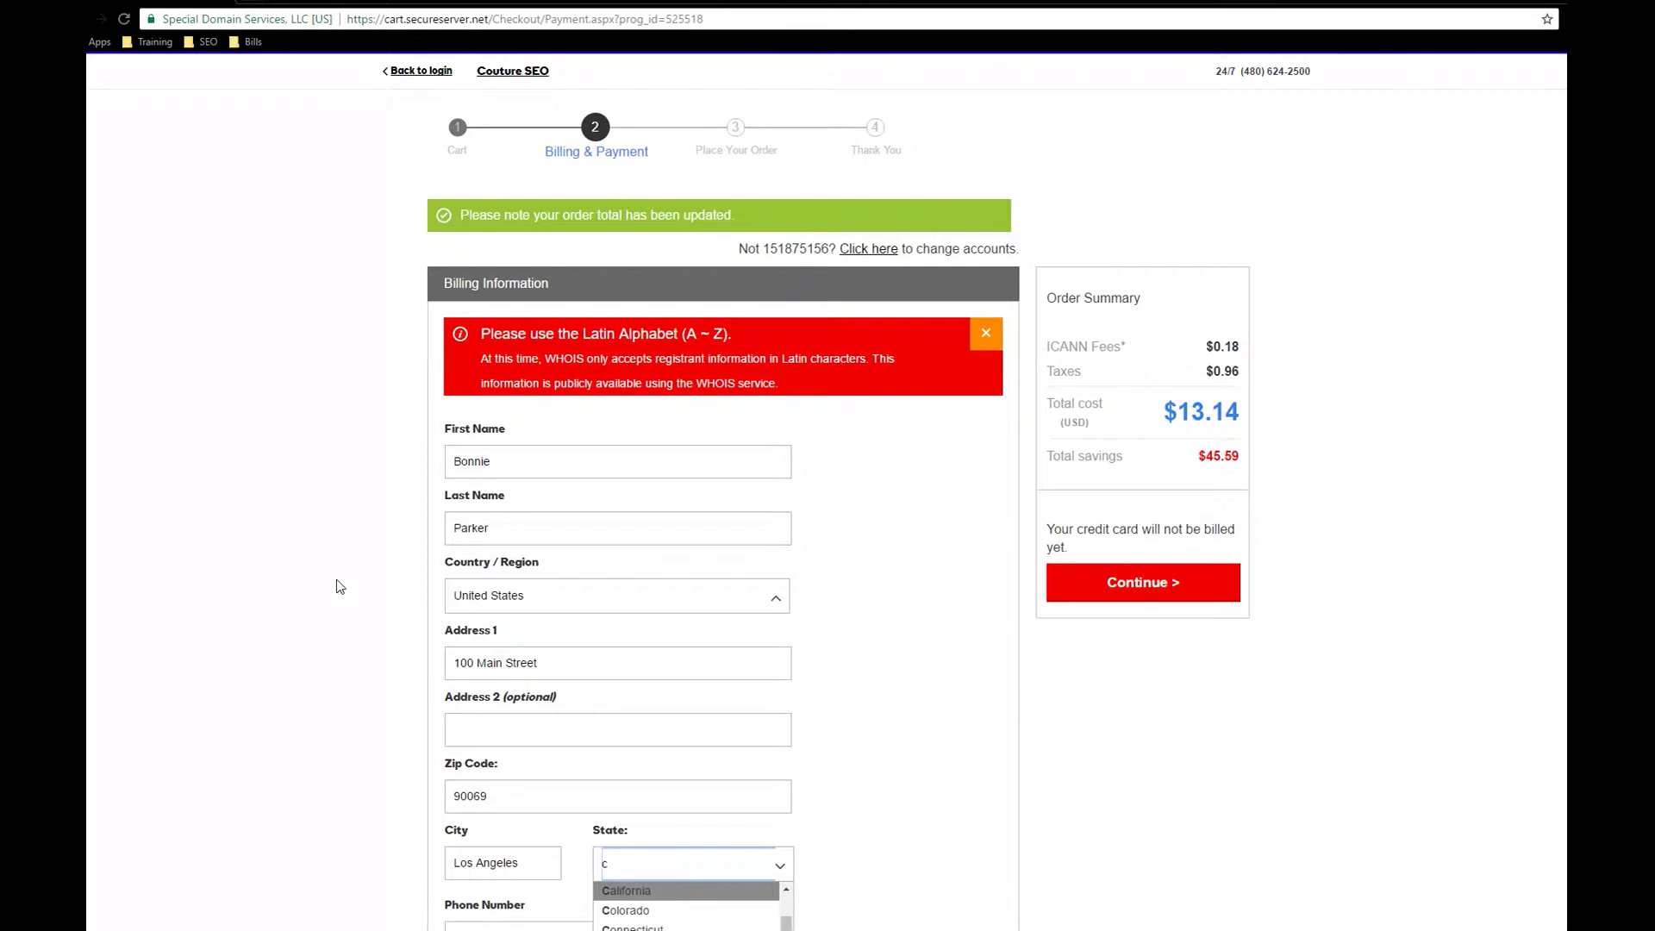
Set the billing state to California and enter the phone number
click(651, 890)
scroll(653, 893, down, 3)
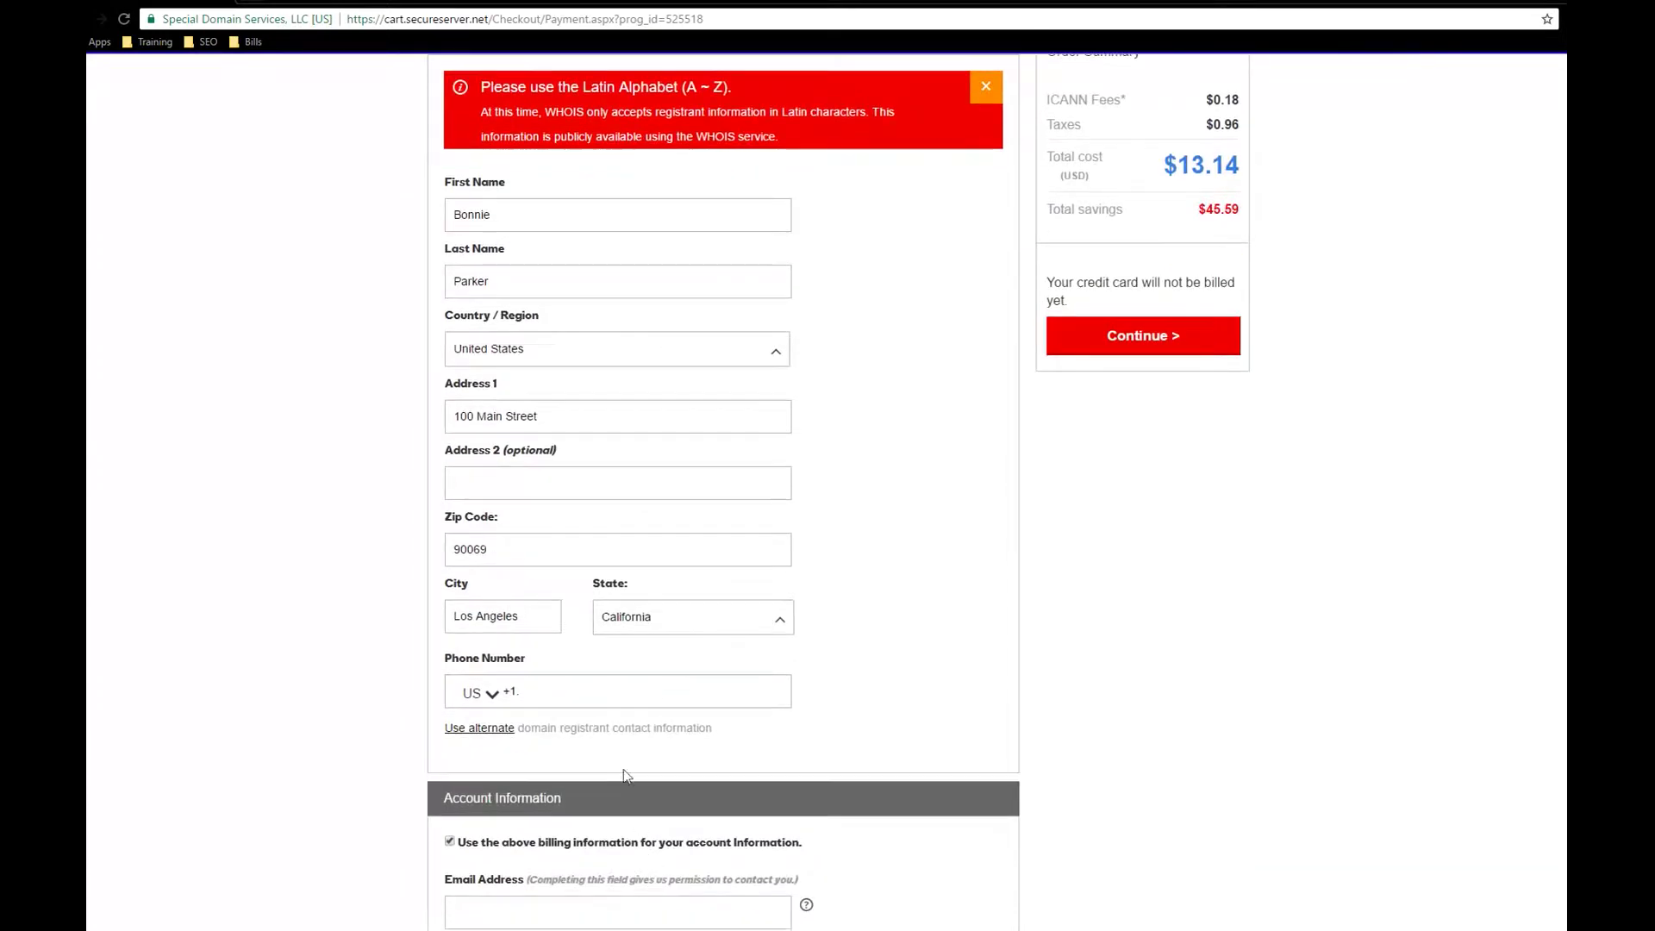
click(594, 700)
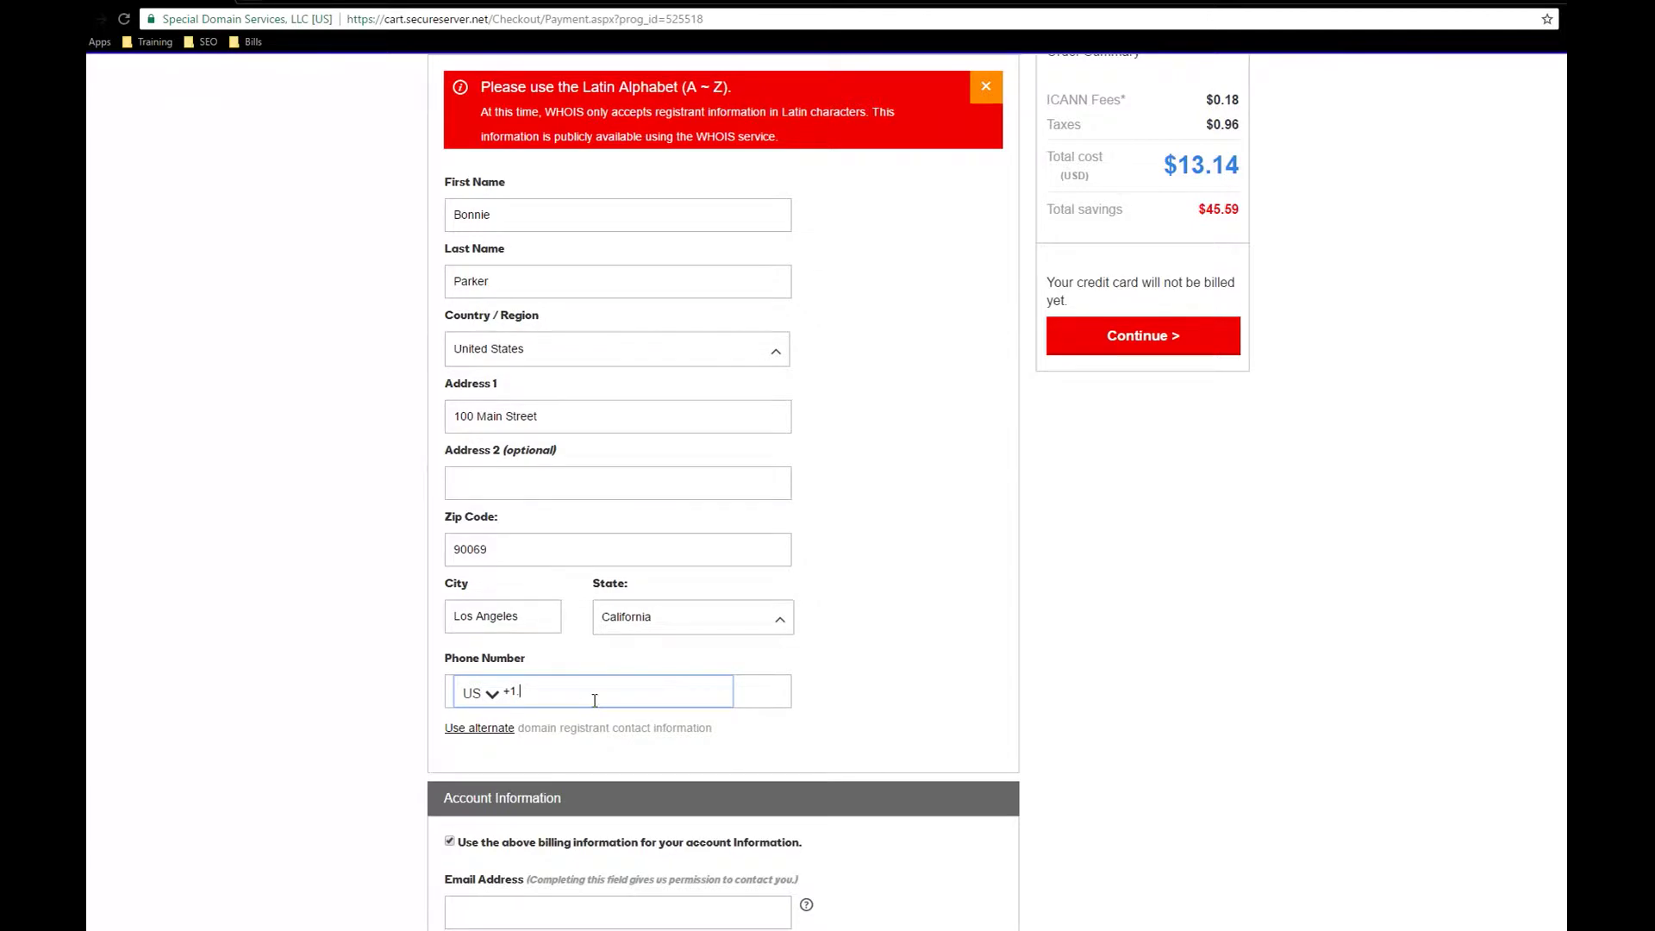
text(5555555555)
Enter the account e-mail, a username, a password and a four-digit call-in PIN
scroll(599, 690, down, 5)
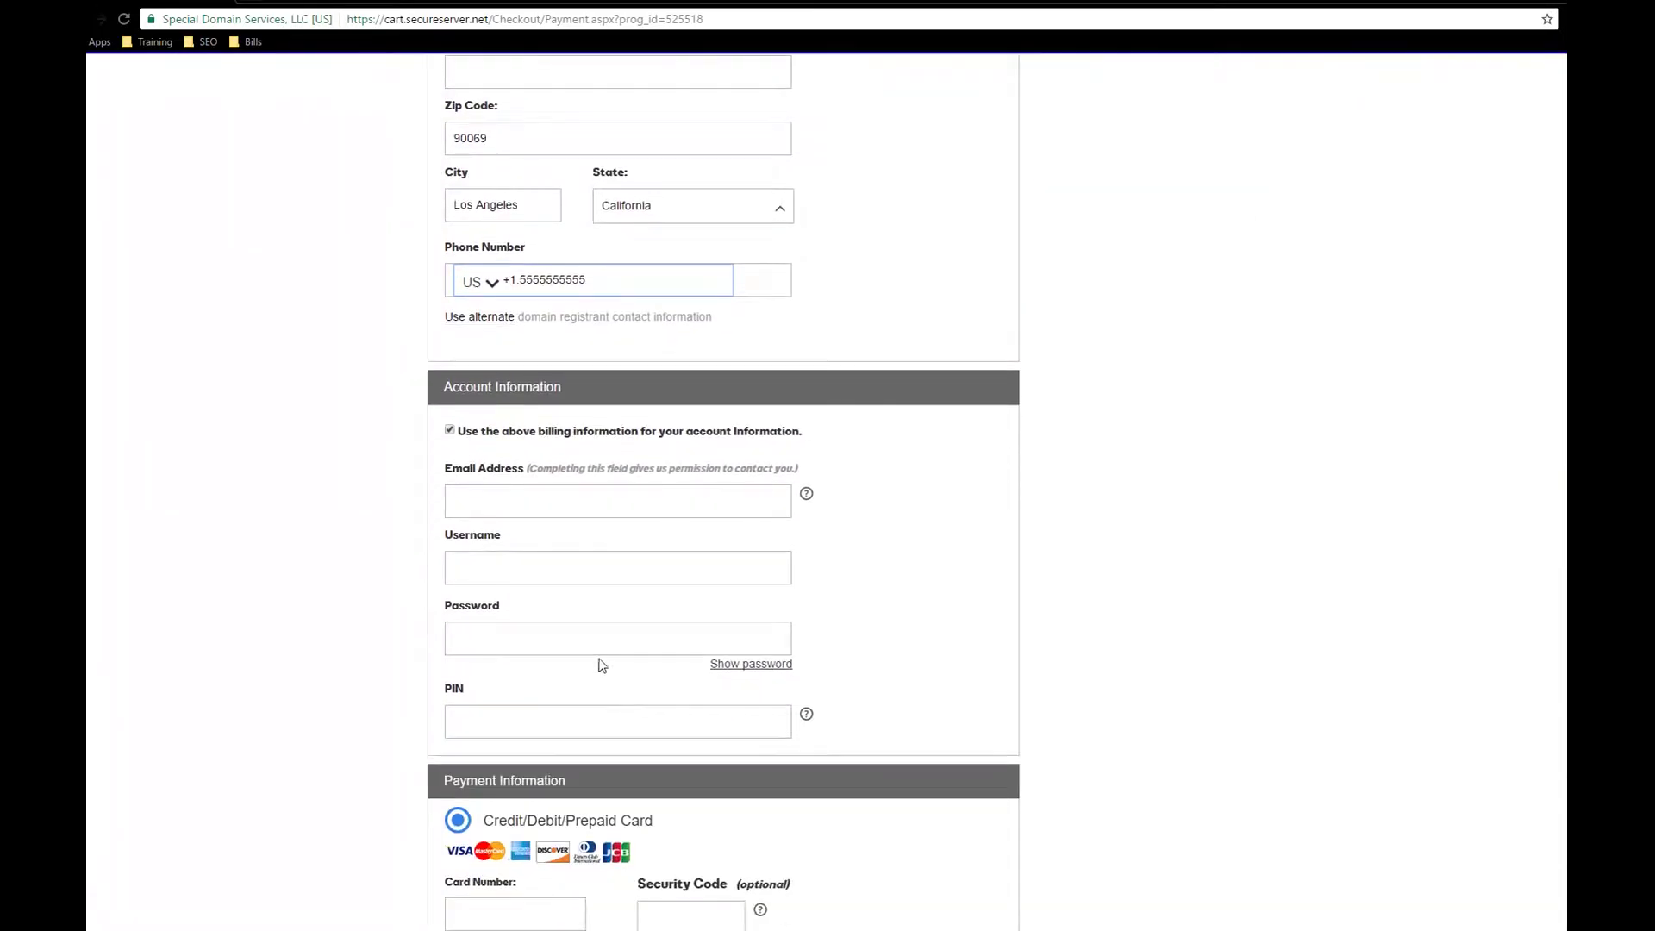
click(578, 502)
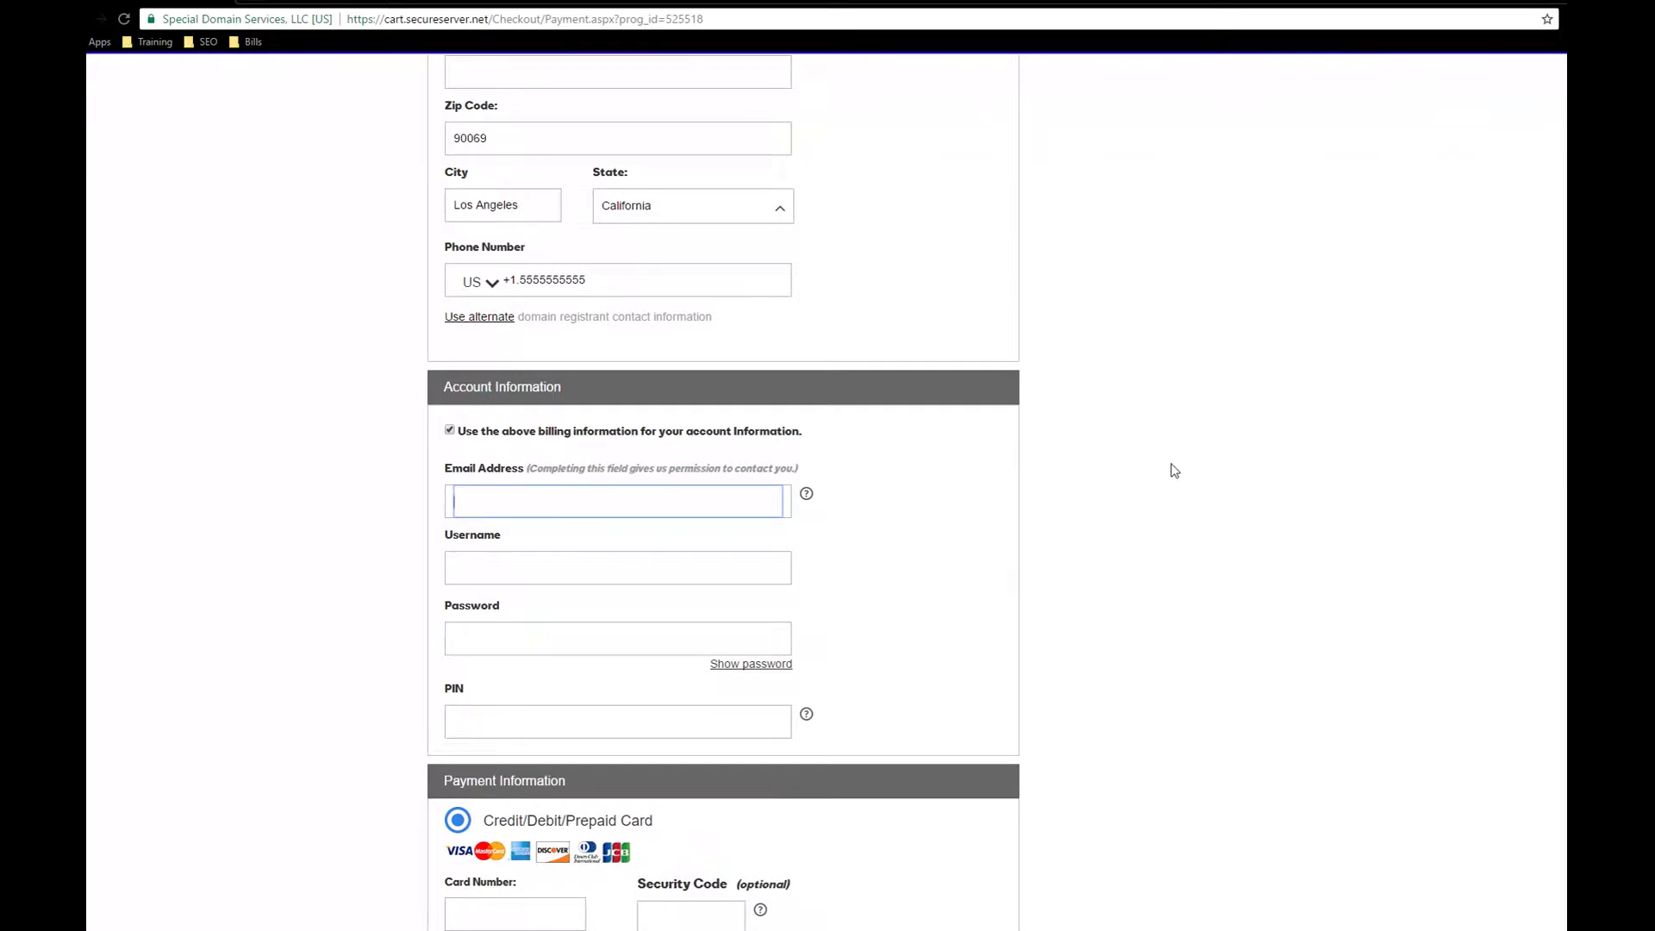
key(Tab)
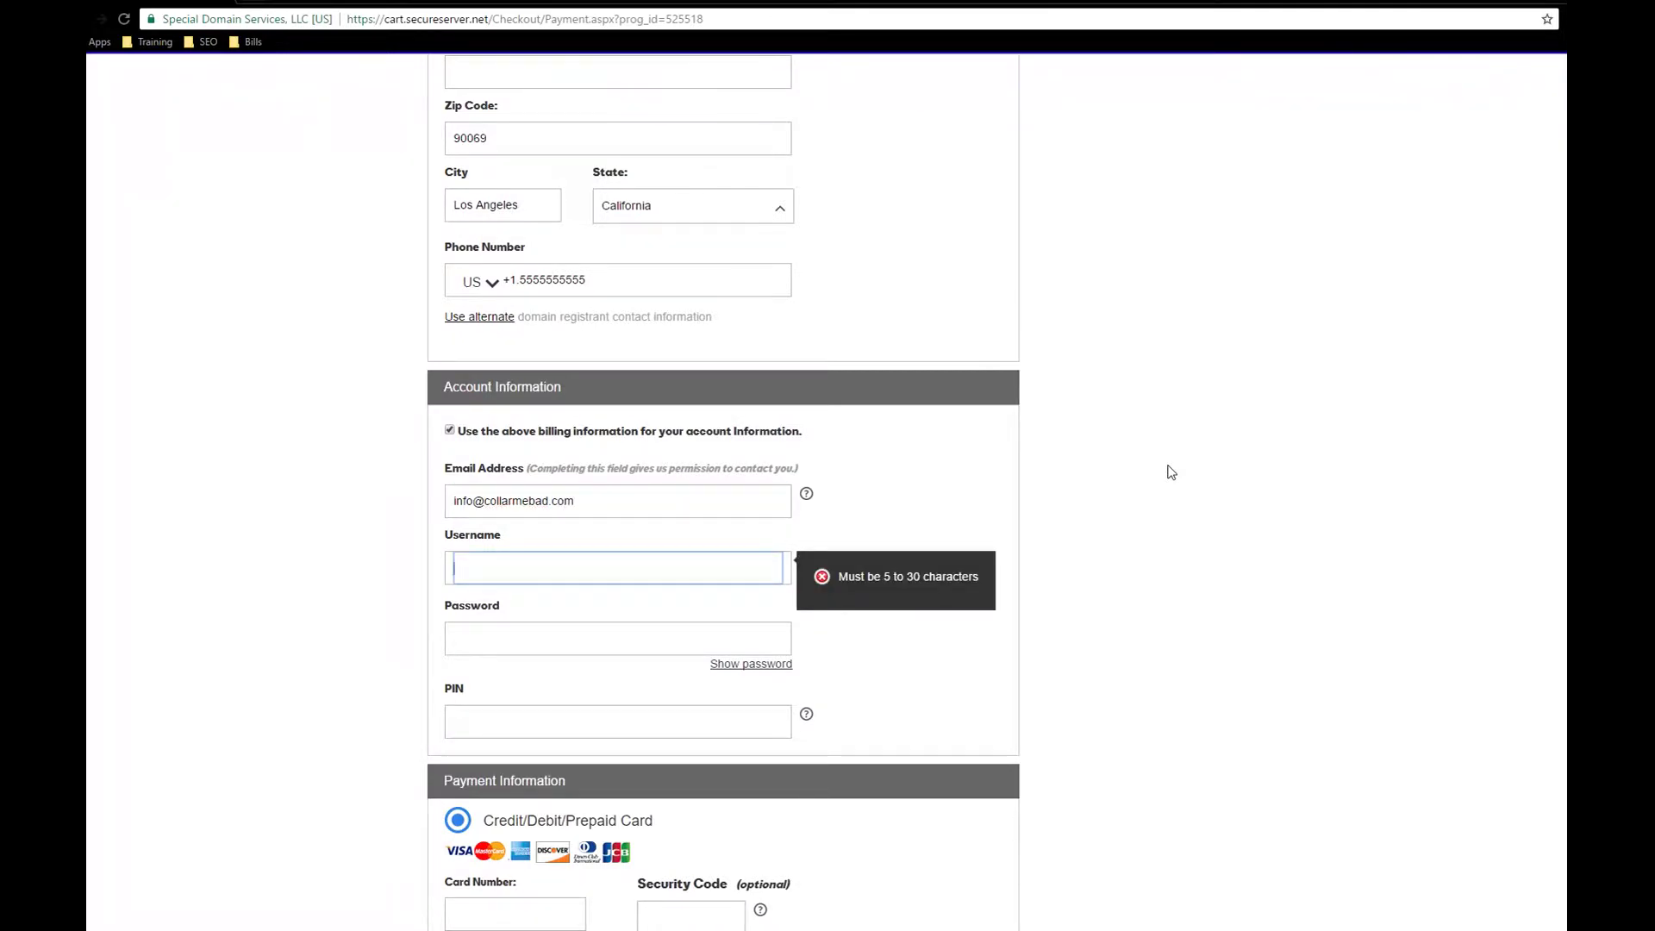
text(boxmafi)
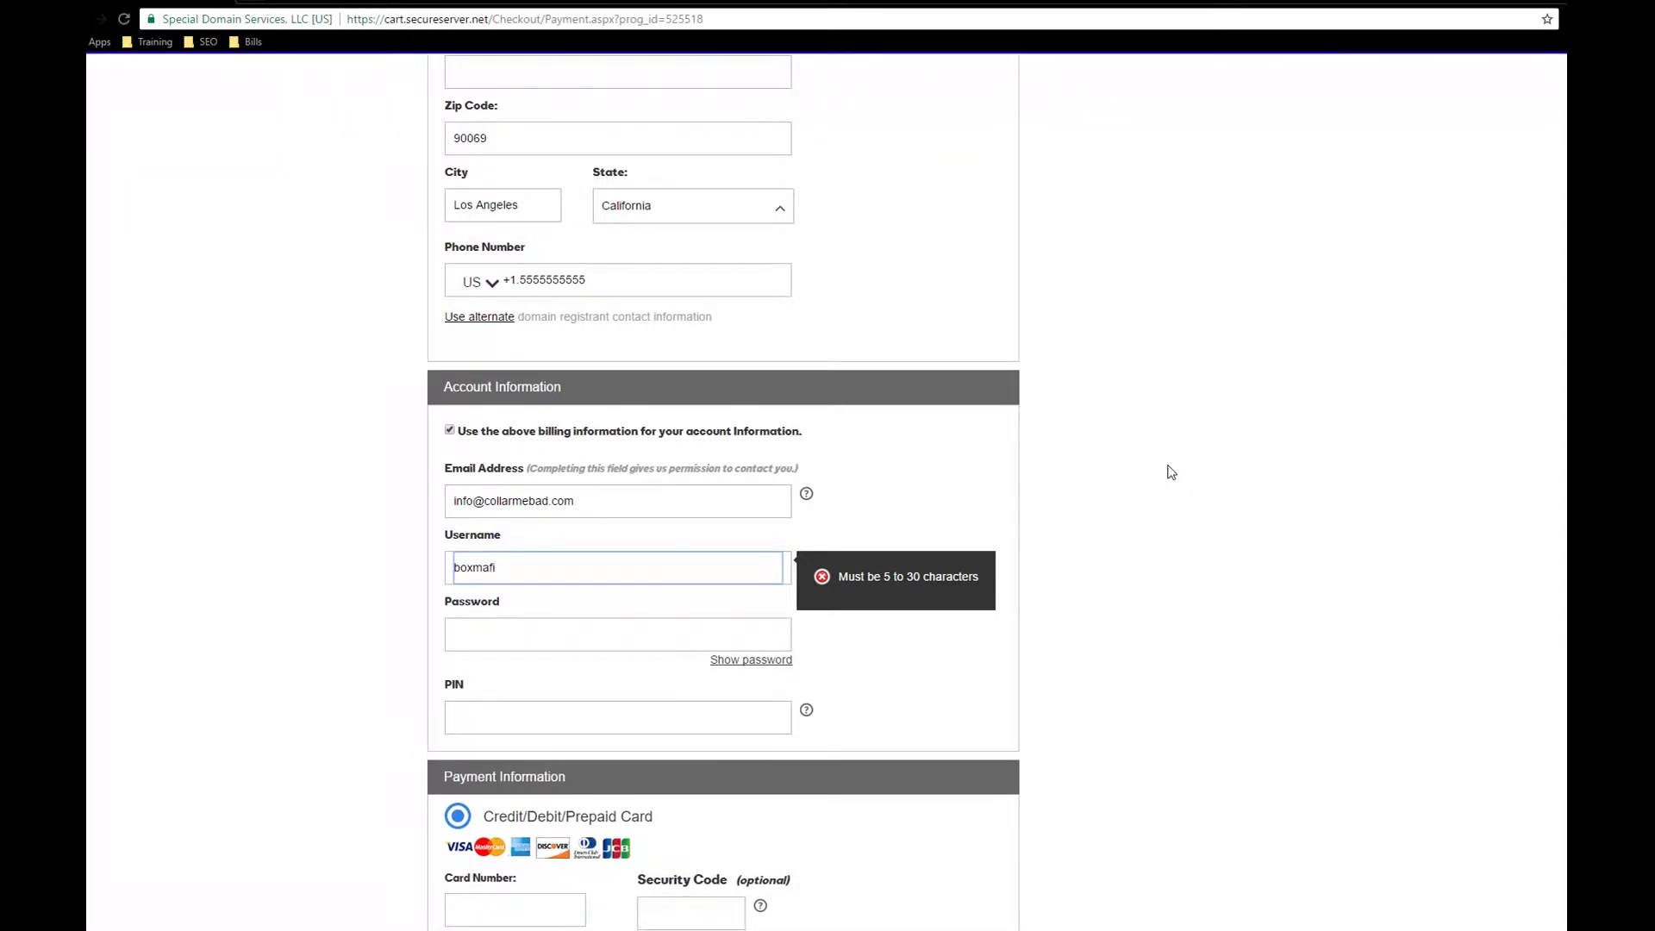
text(a)
key(Tab)
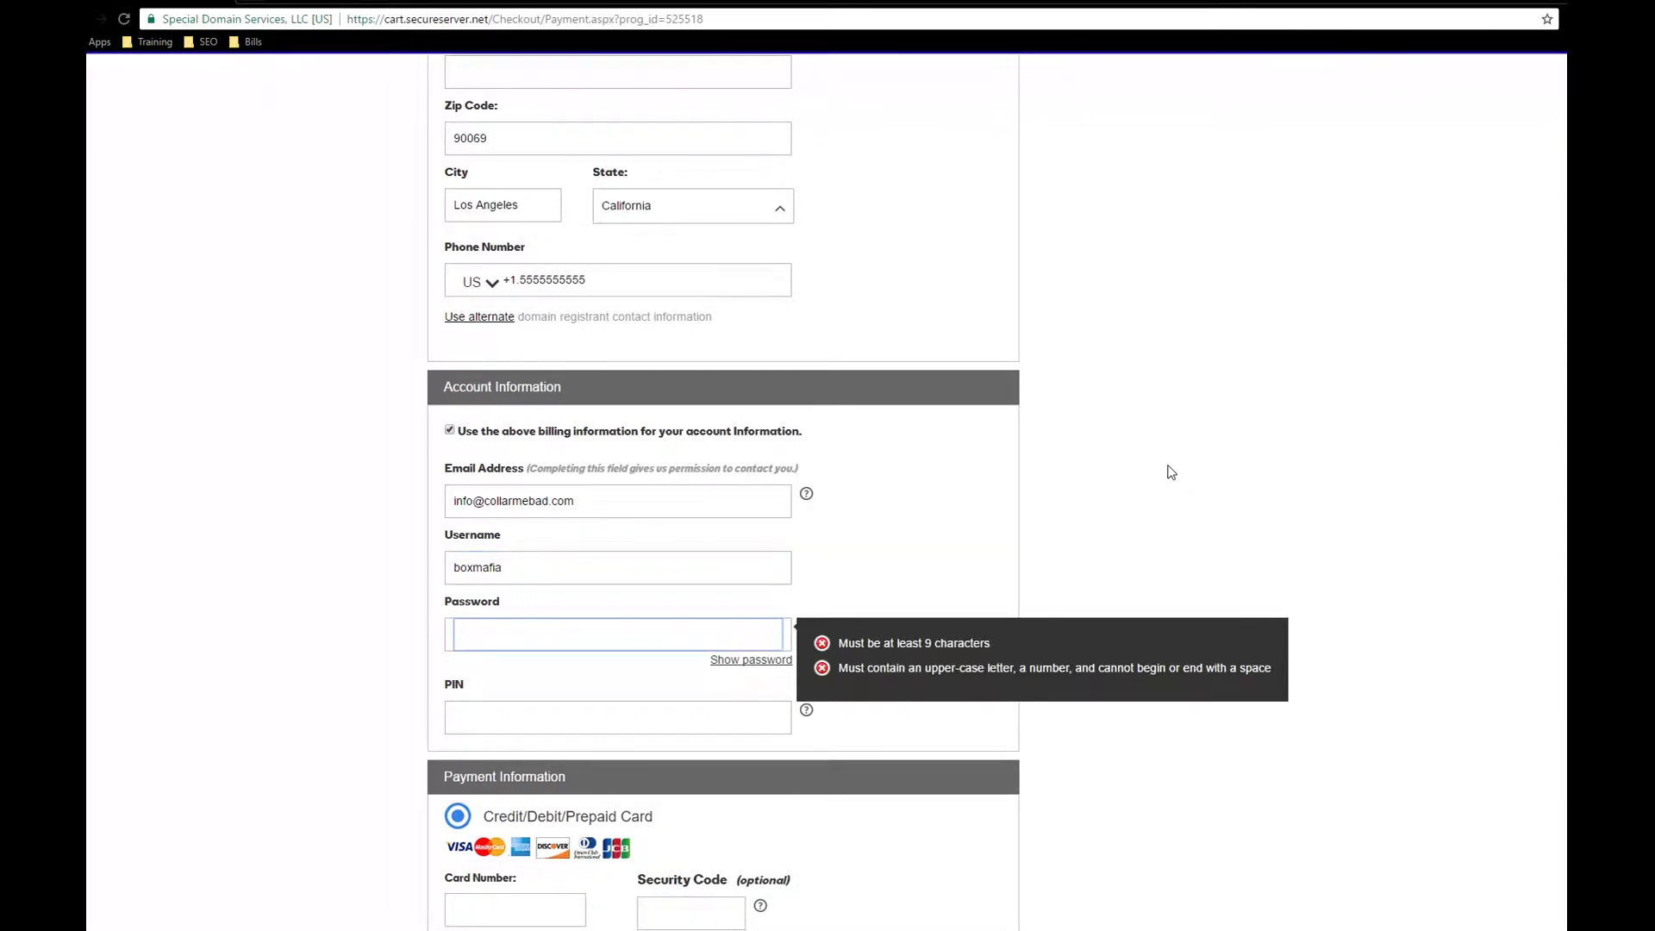
text(•••••••)
key(ctrl+a)
key(BackSpace)
text(••••••••)
key(Tab)
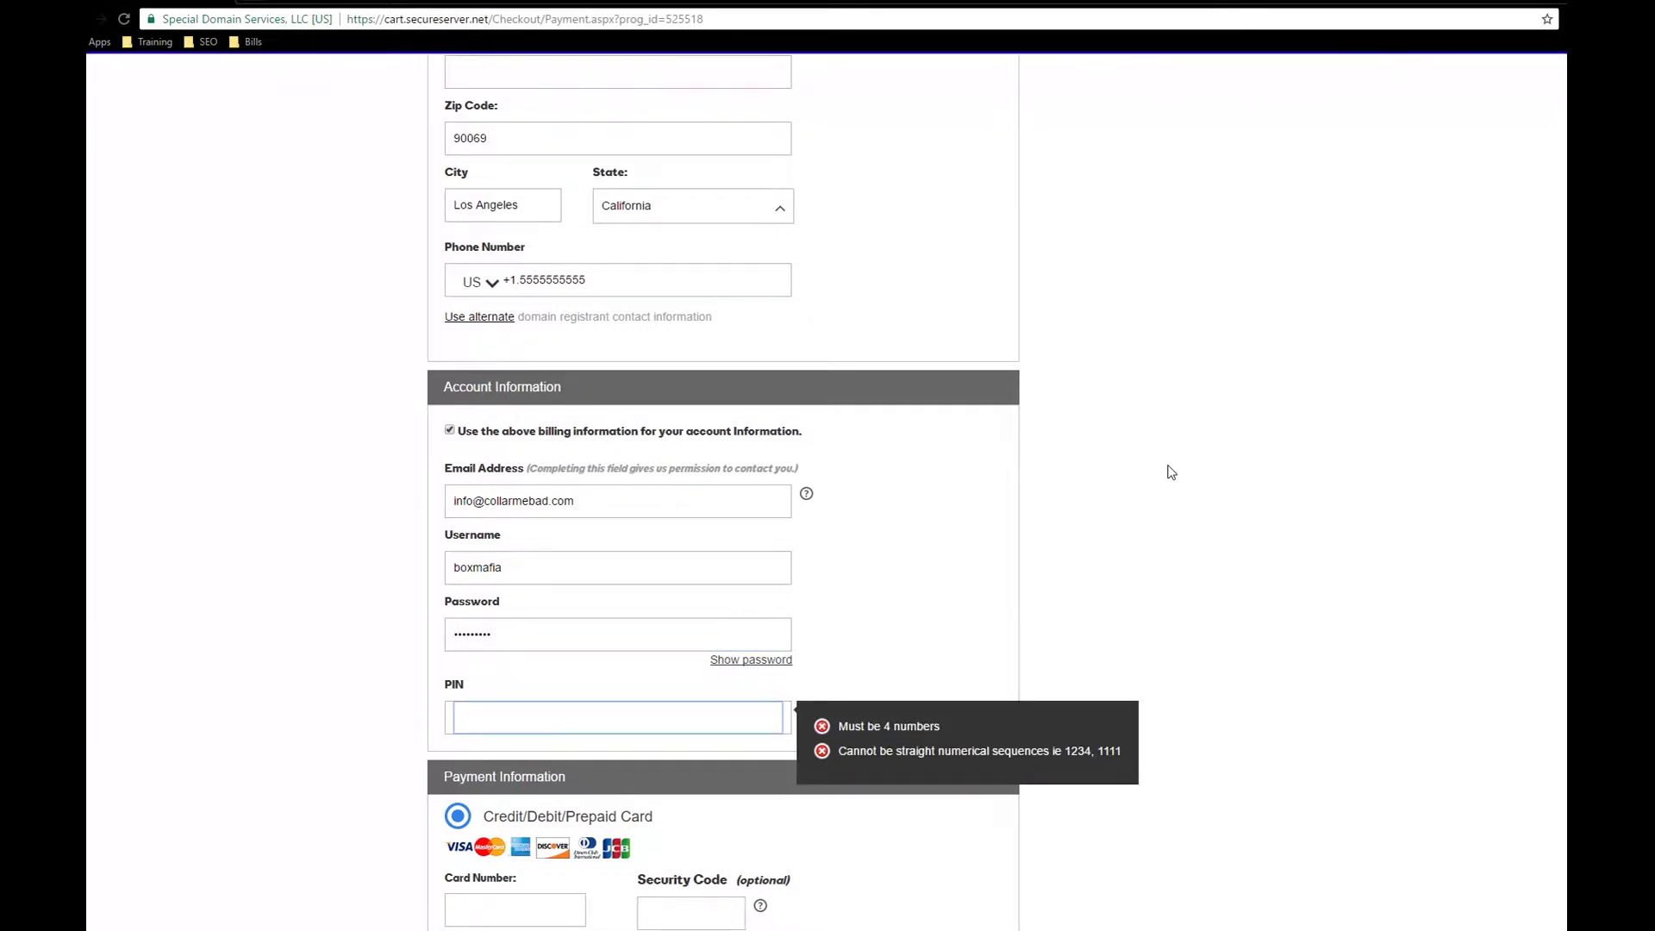
scroll(1174, 475, down, 5)
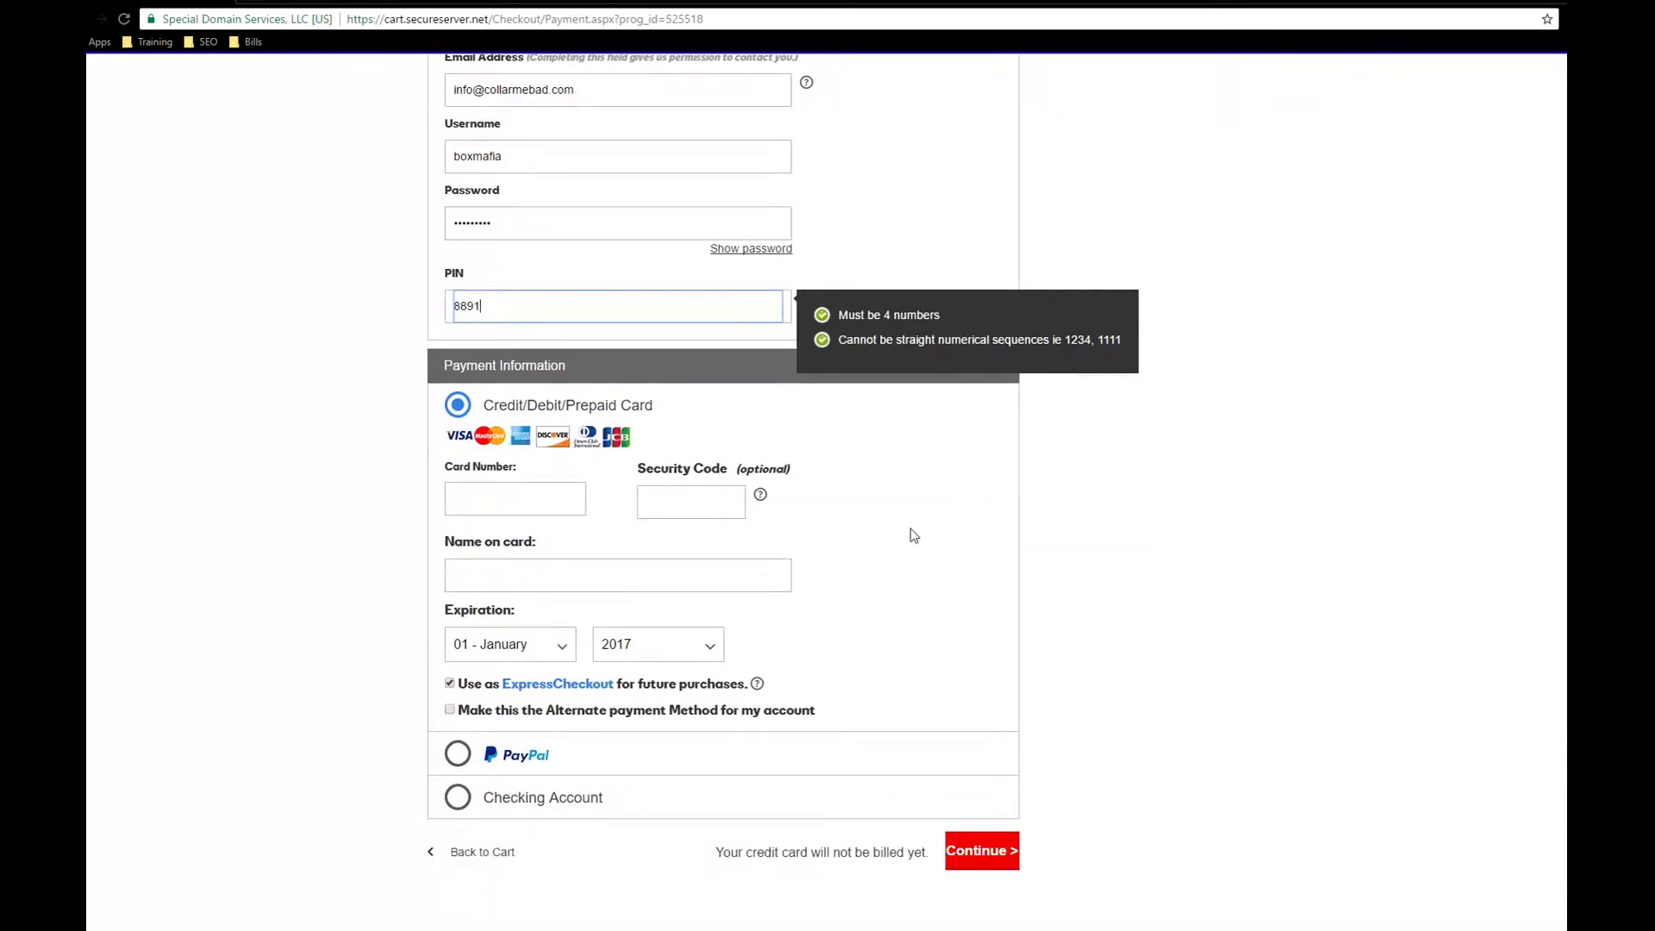
Choose PayPal as the payment method and submit the billing and payment details
click(458, 755)
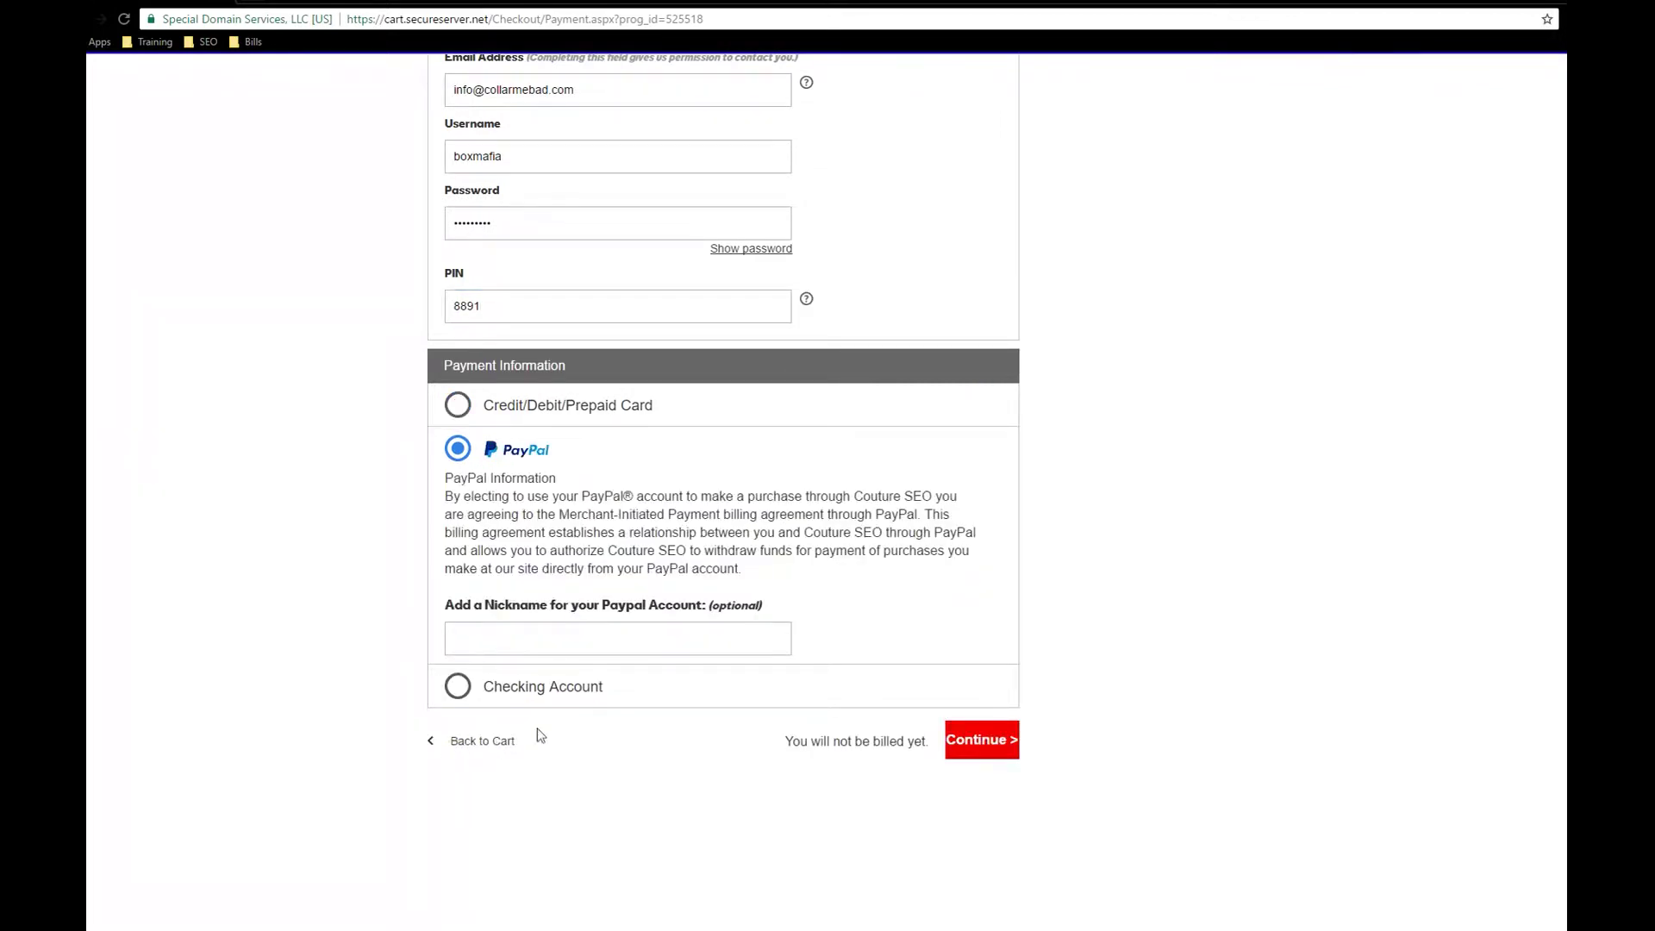
click(657, 644)
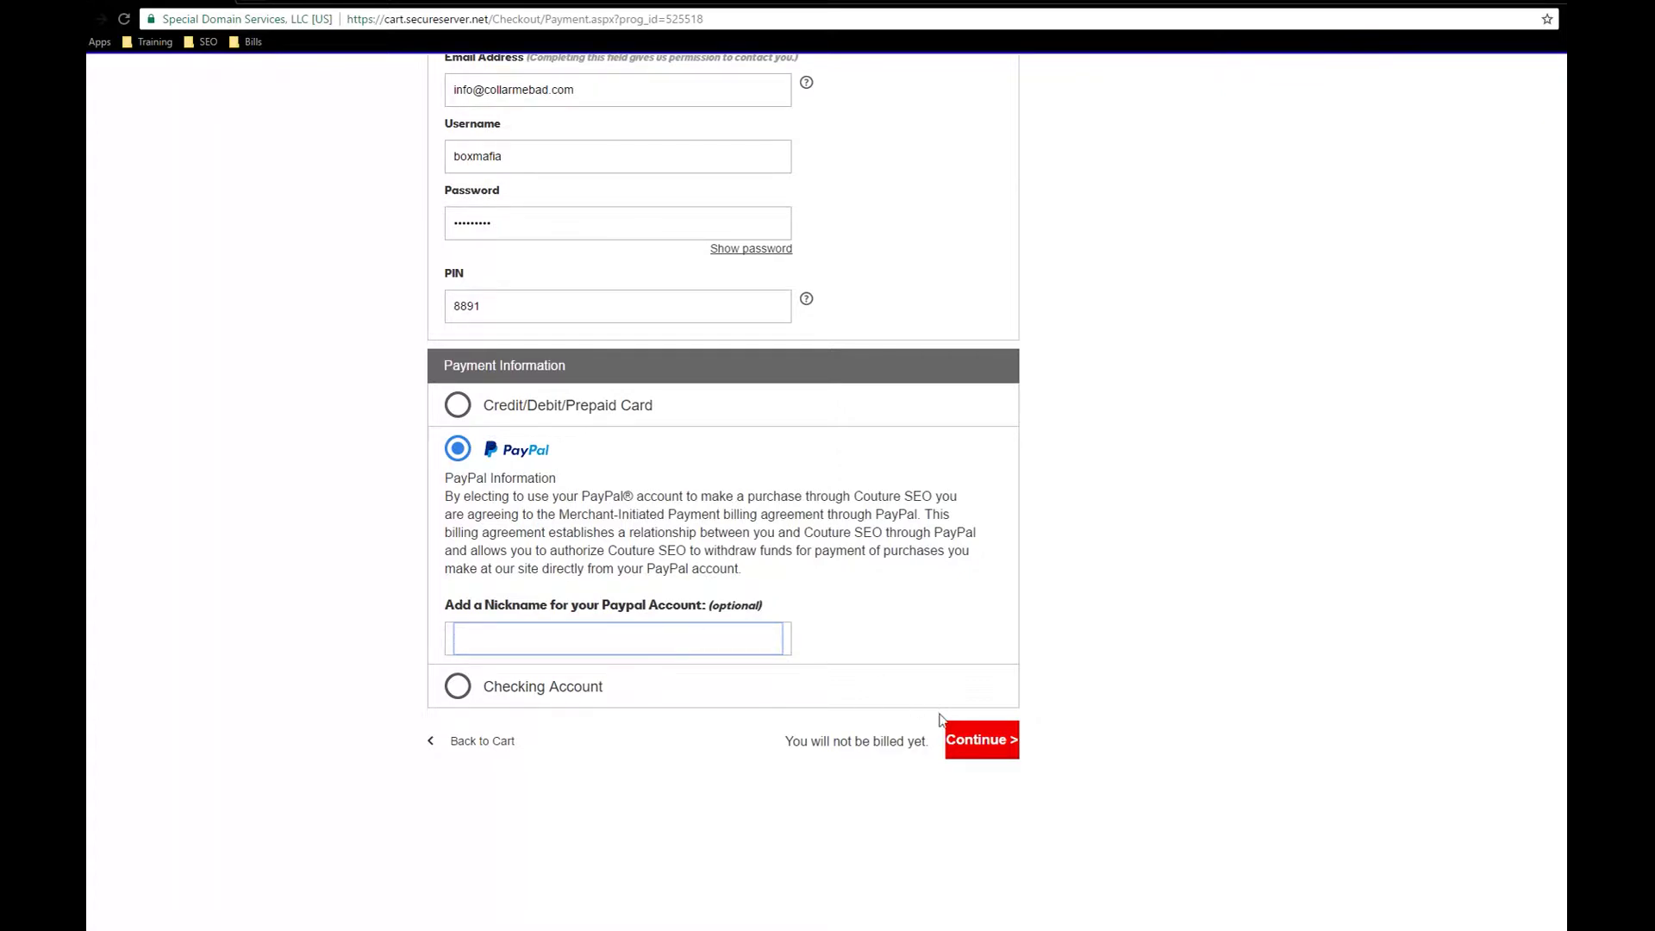
click(980, 740)
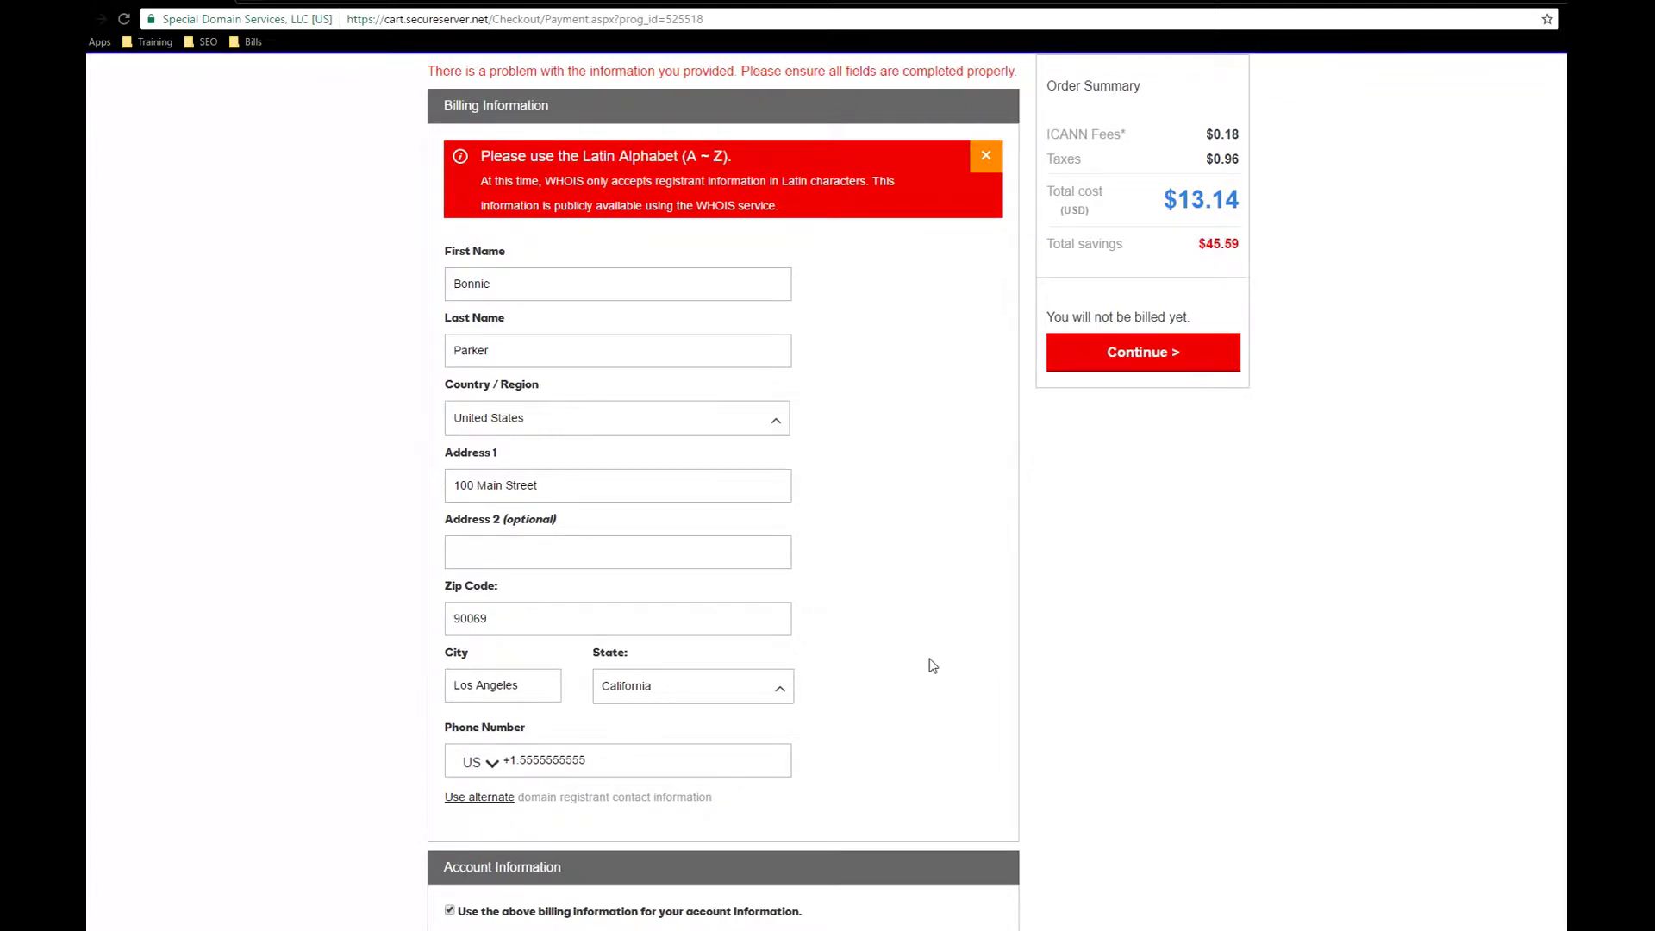
Replace the rejected PIN with a new four-digit PIN and resubmit the form
scroll(931, 664, down, 7)
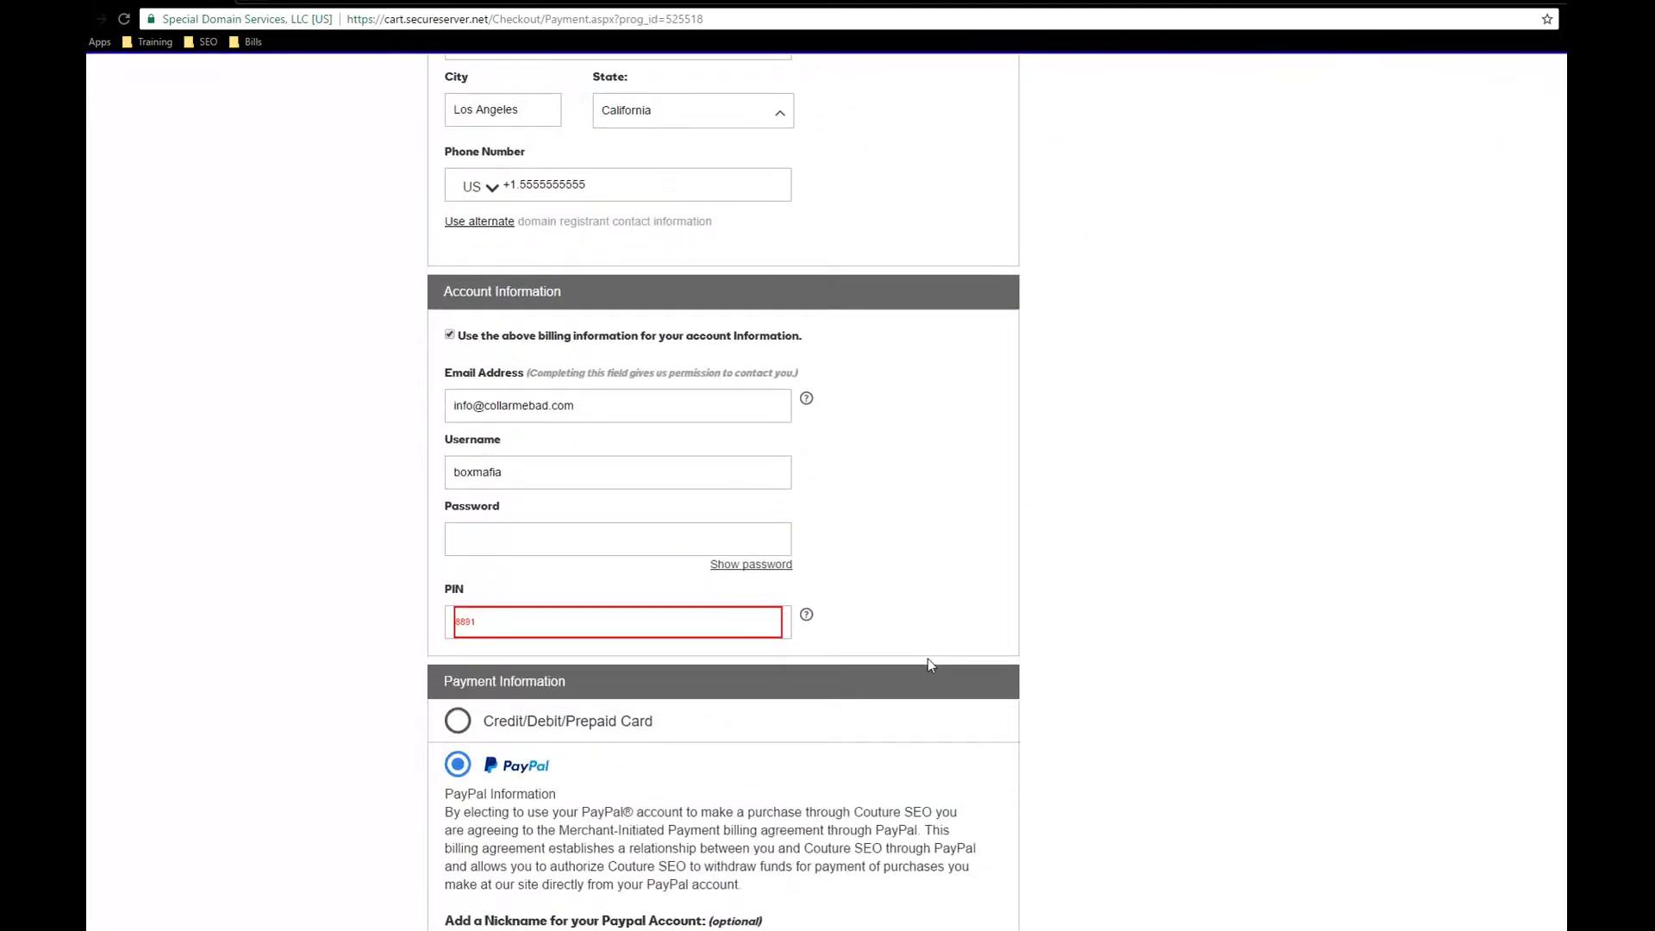
mouse_move(808, 617)
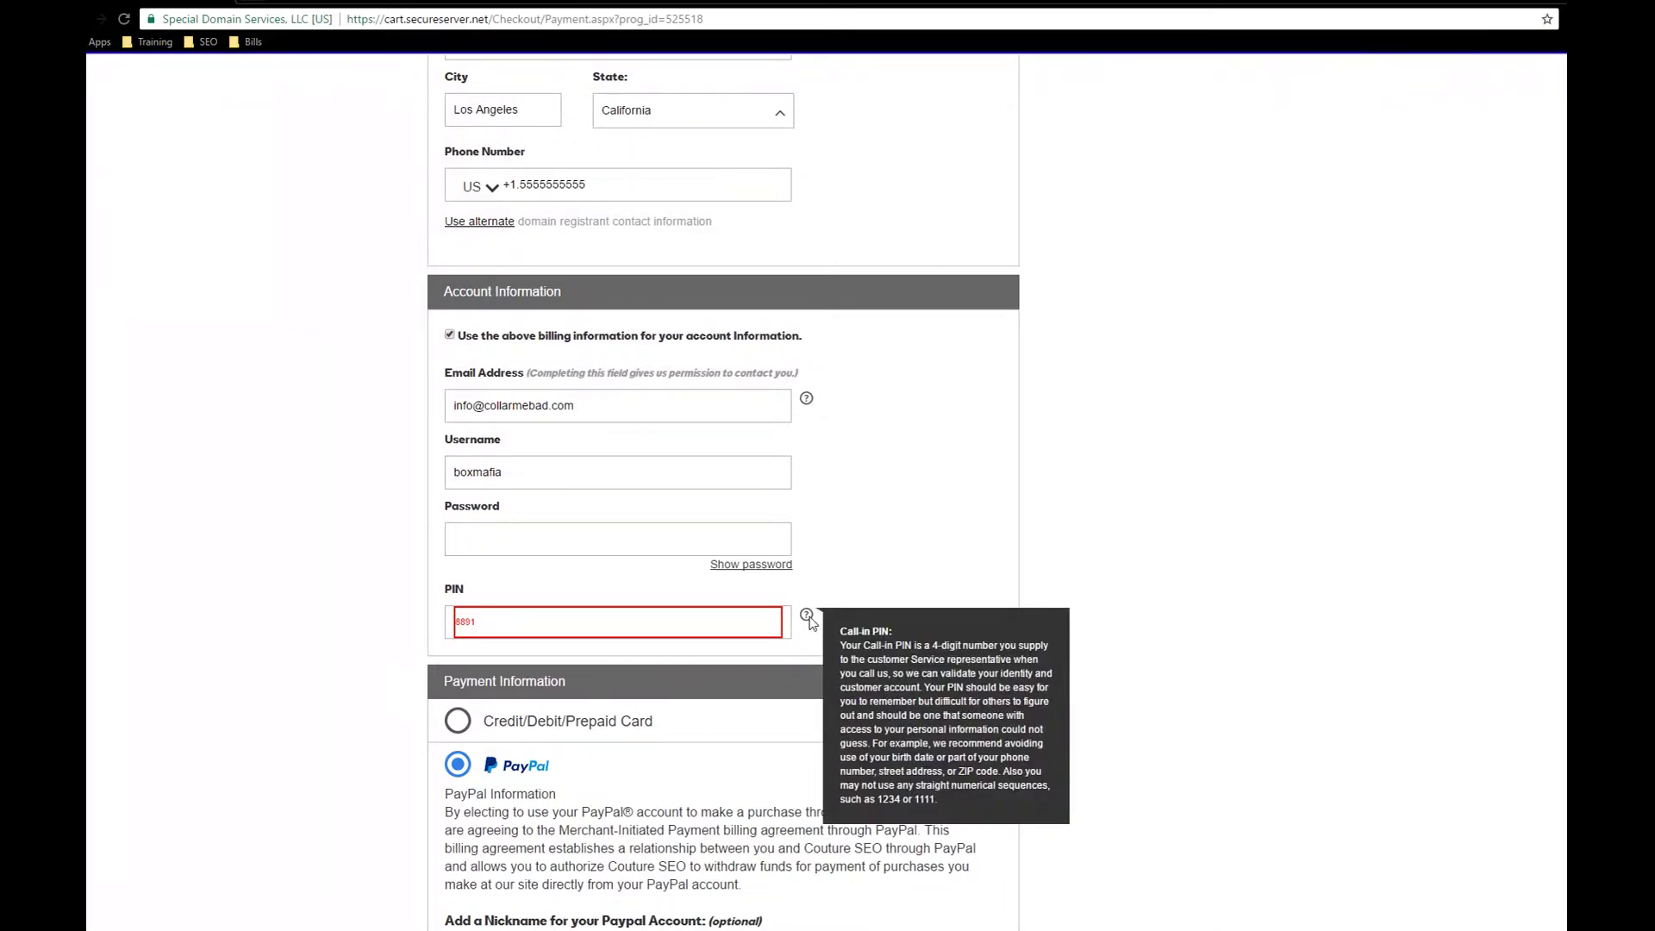
drag(550, 615, 410, 605)
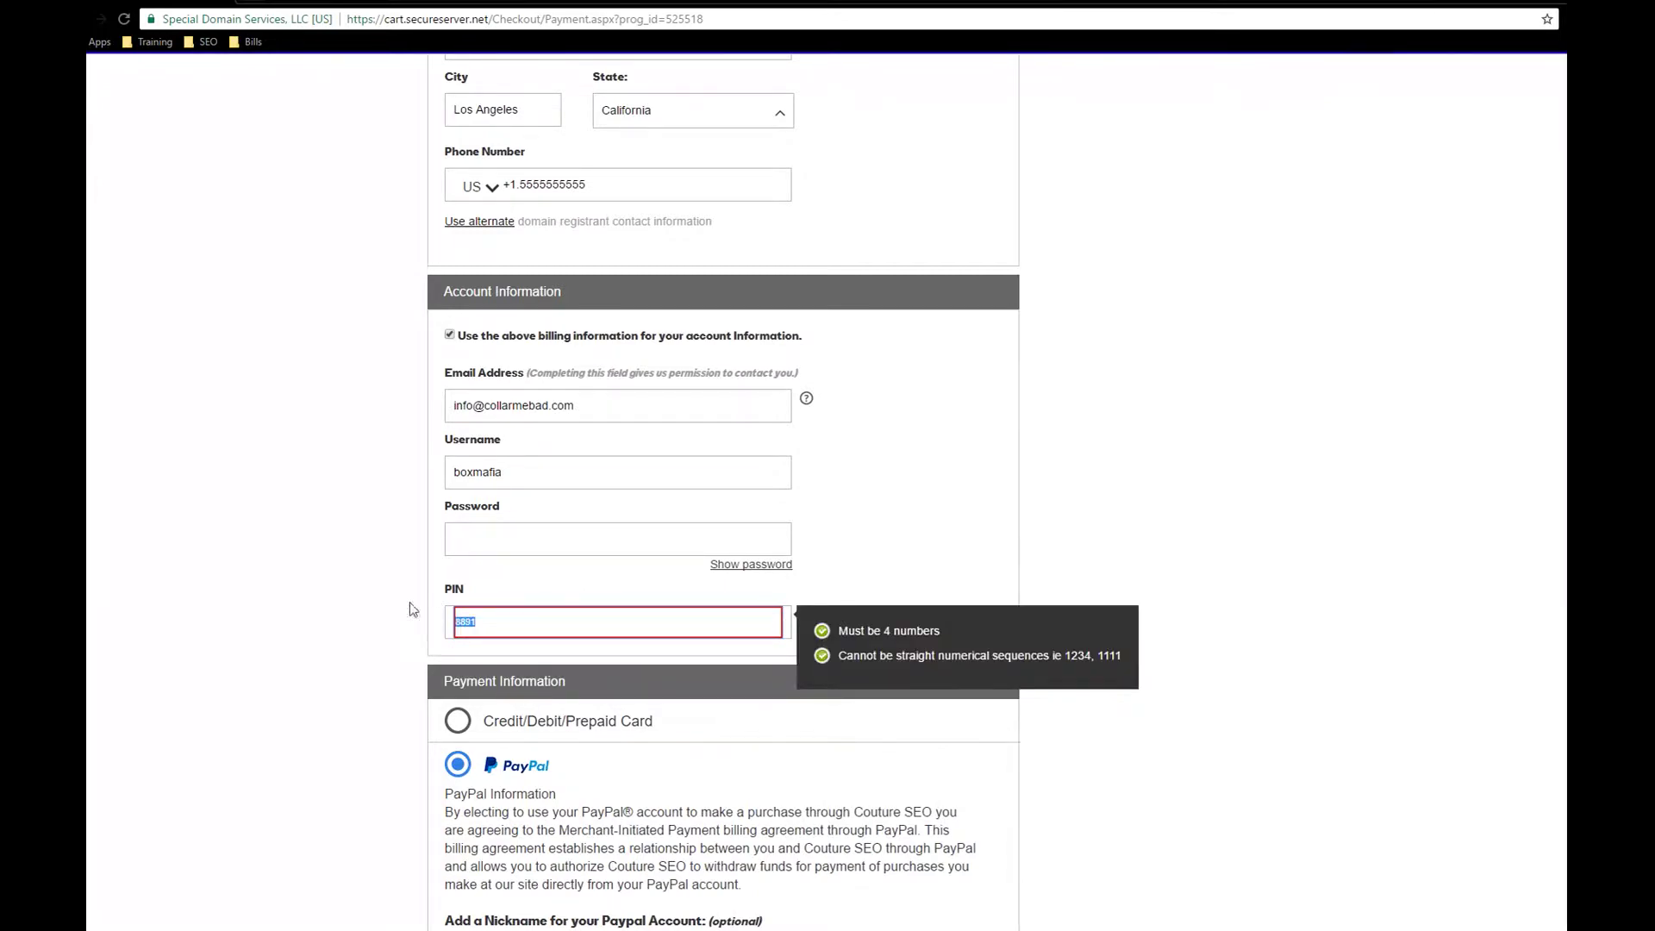
key(BackSpace)
click(1317, 750)
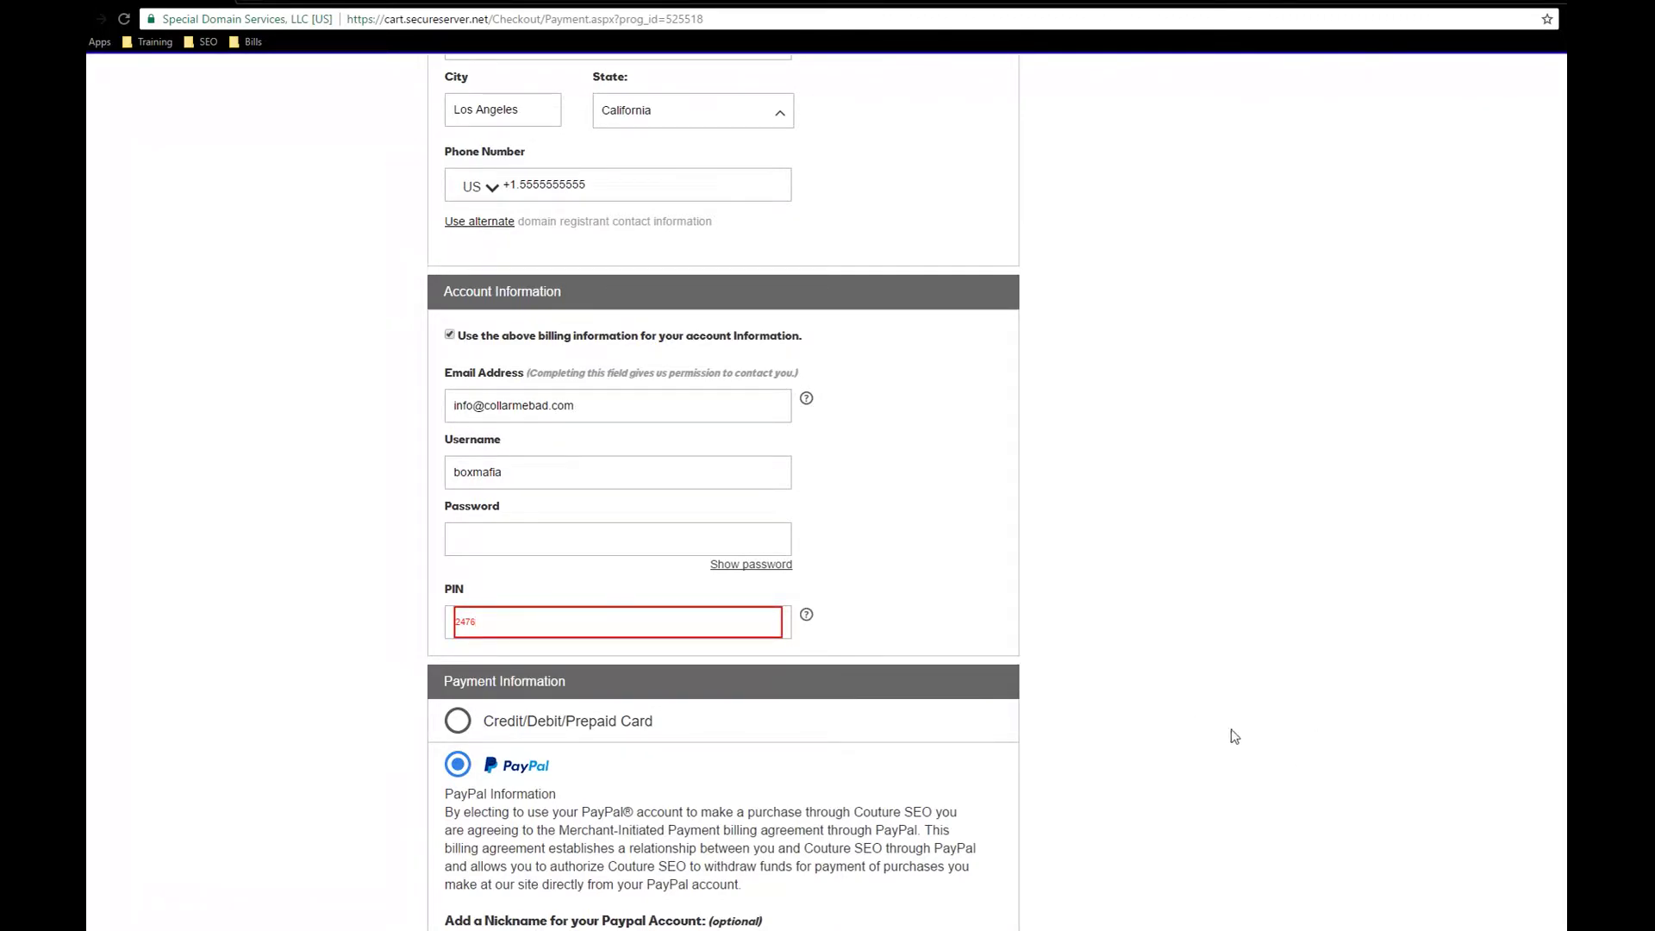
scroll(978, 731, down, 4)
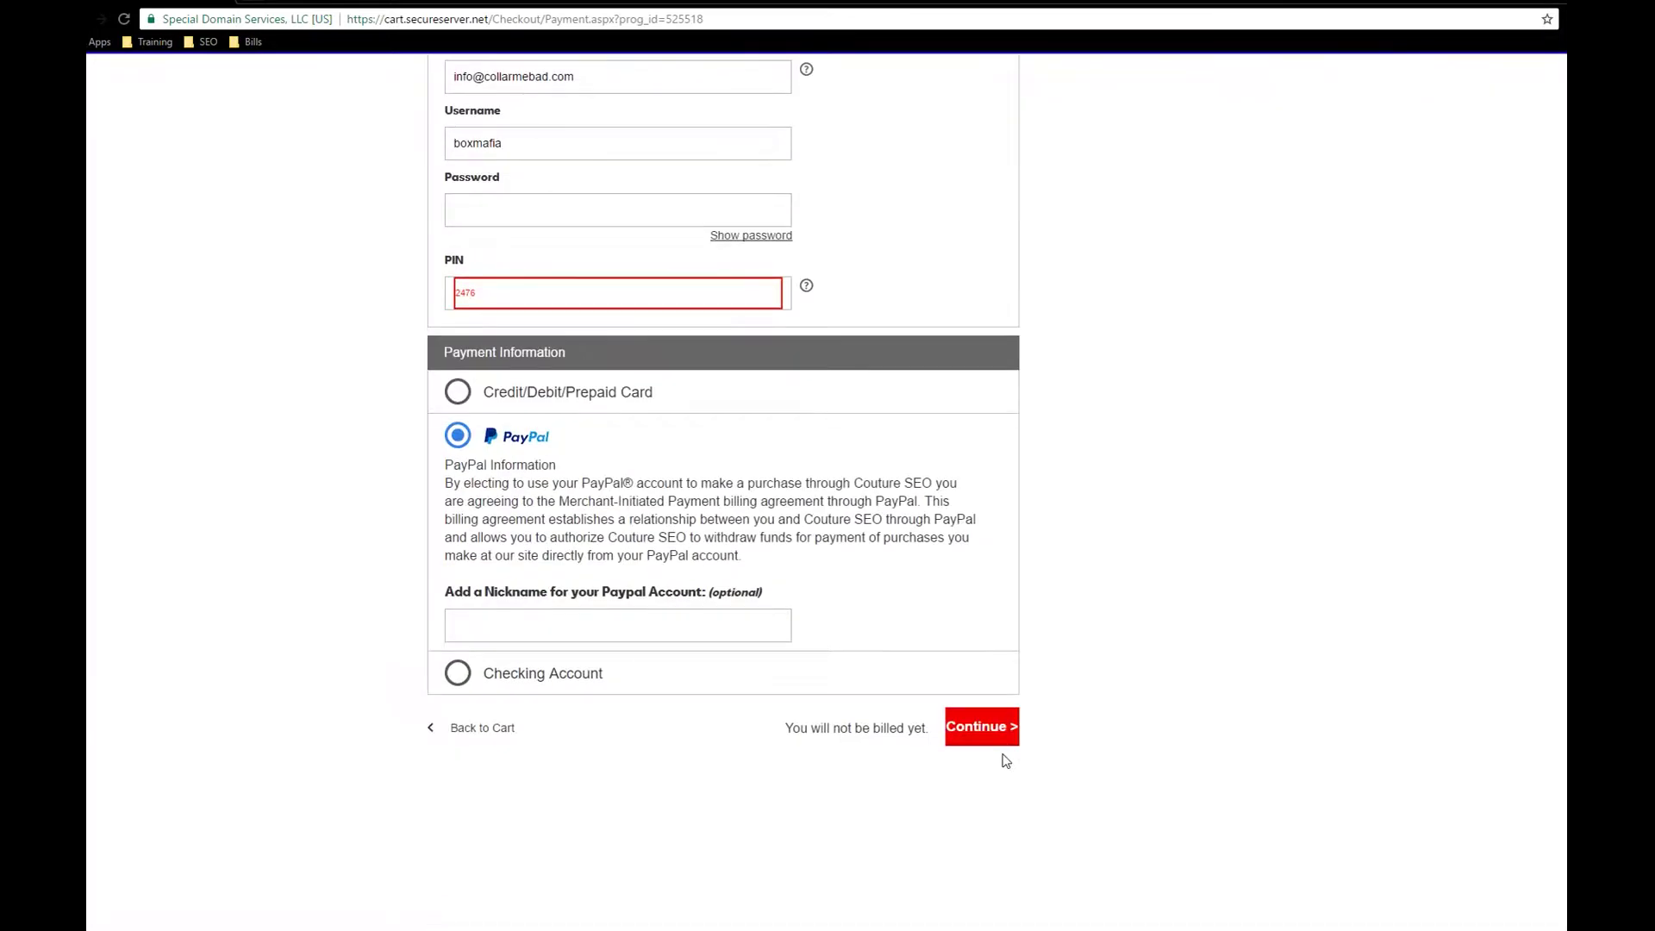
click(998, 740)
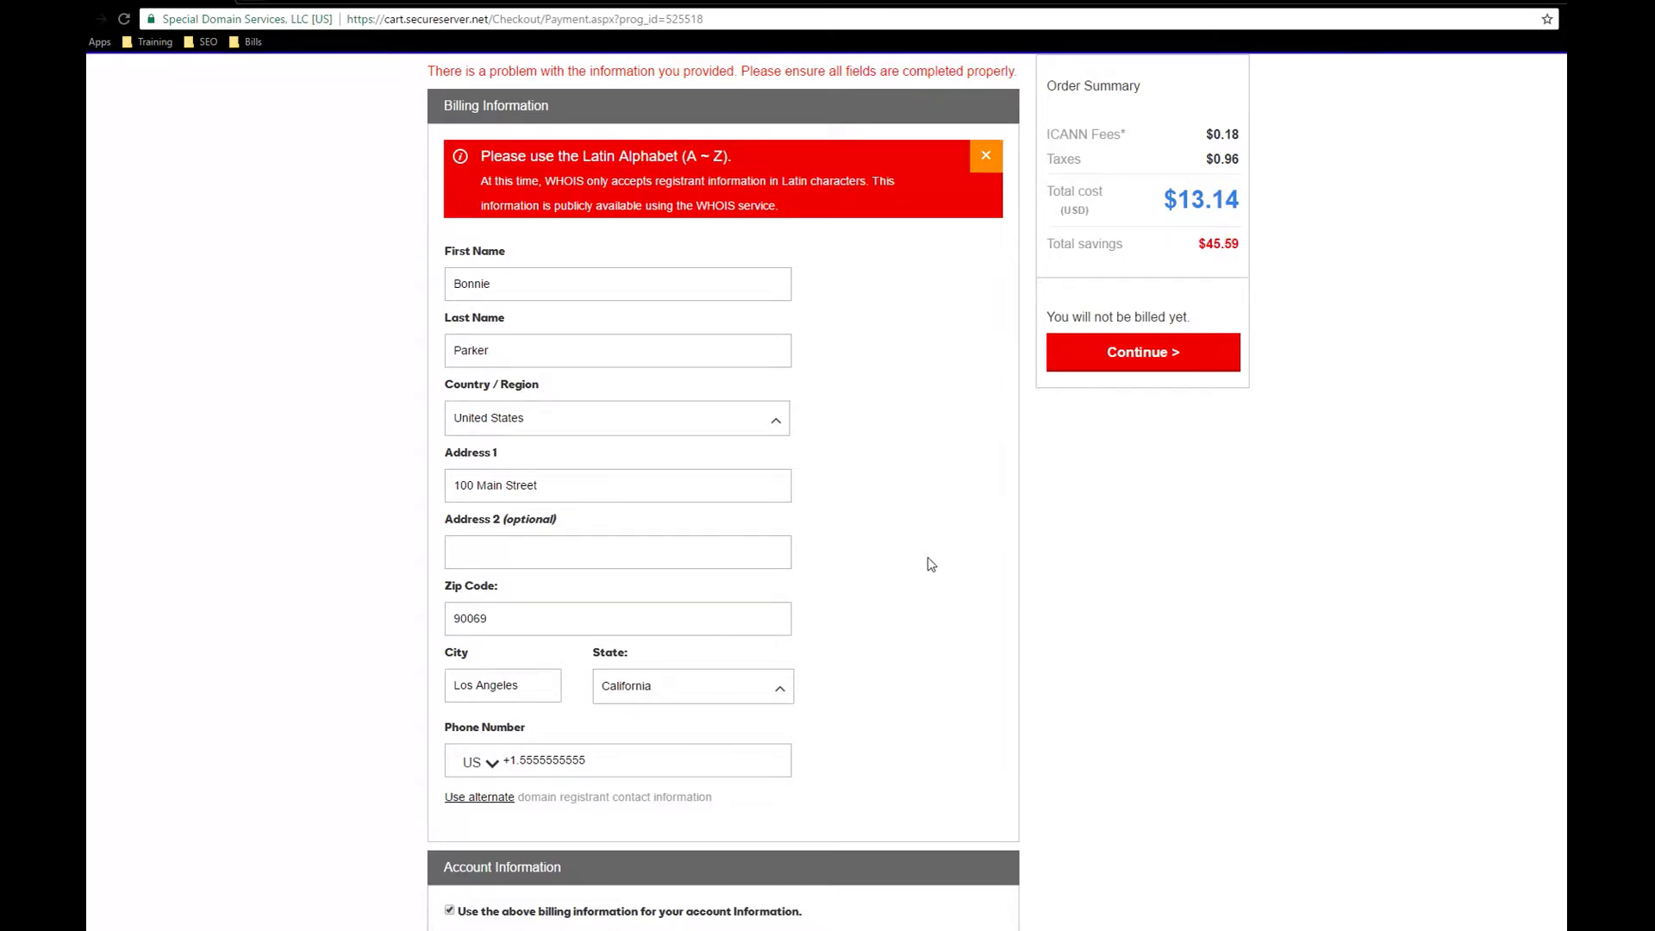
Re-enter the account password so it satisfies both password rules
scroll(927, 558, down, 5)
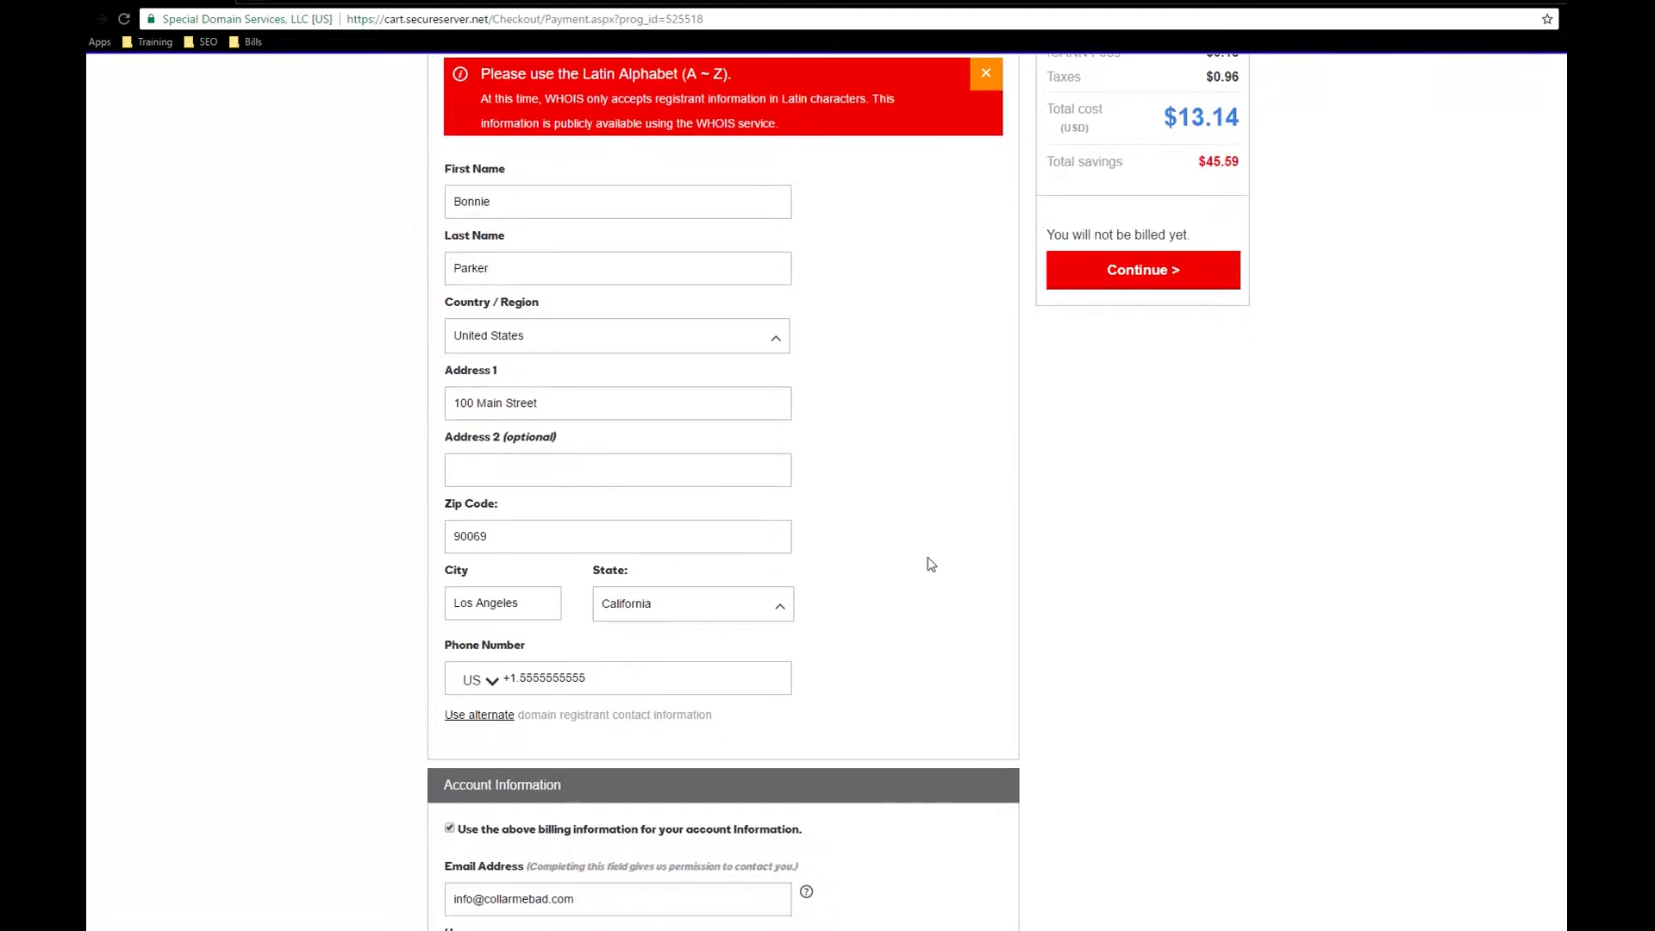
scroll(927, 557, down, 1)
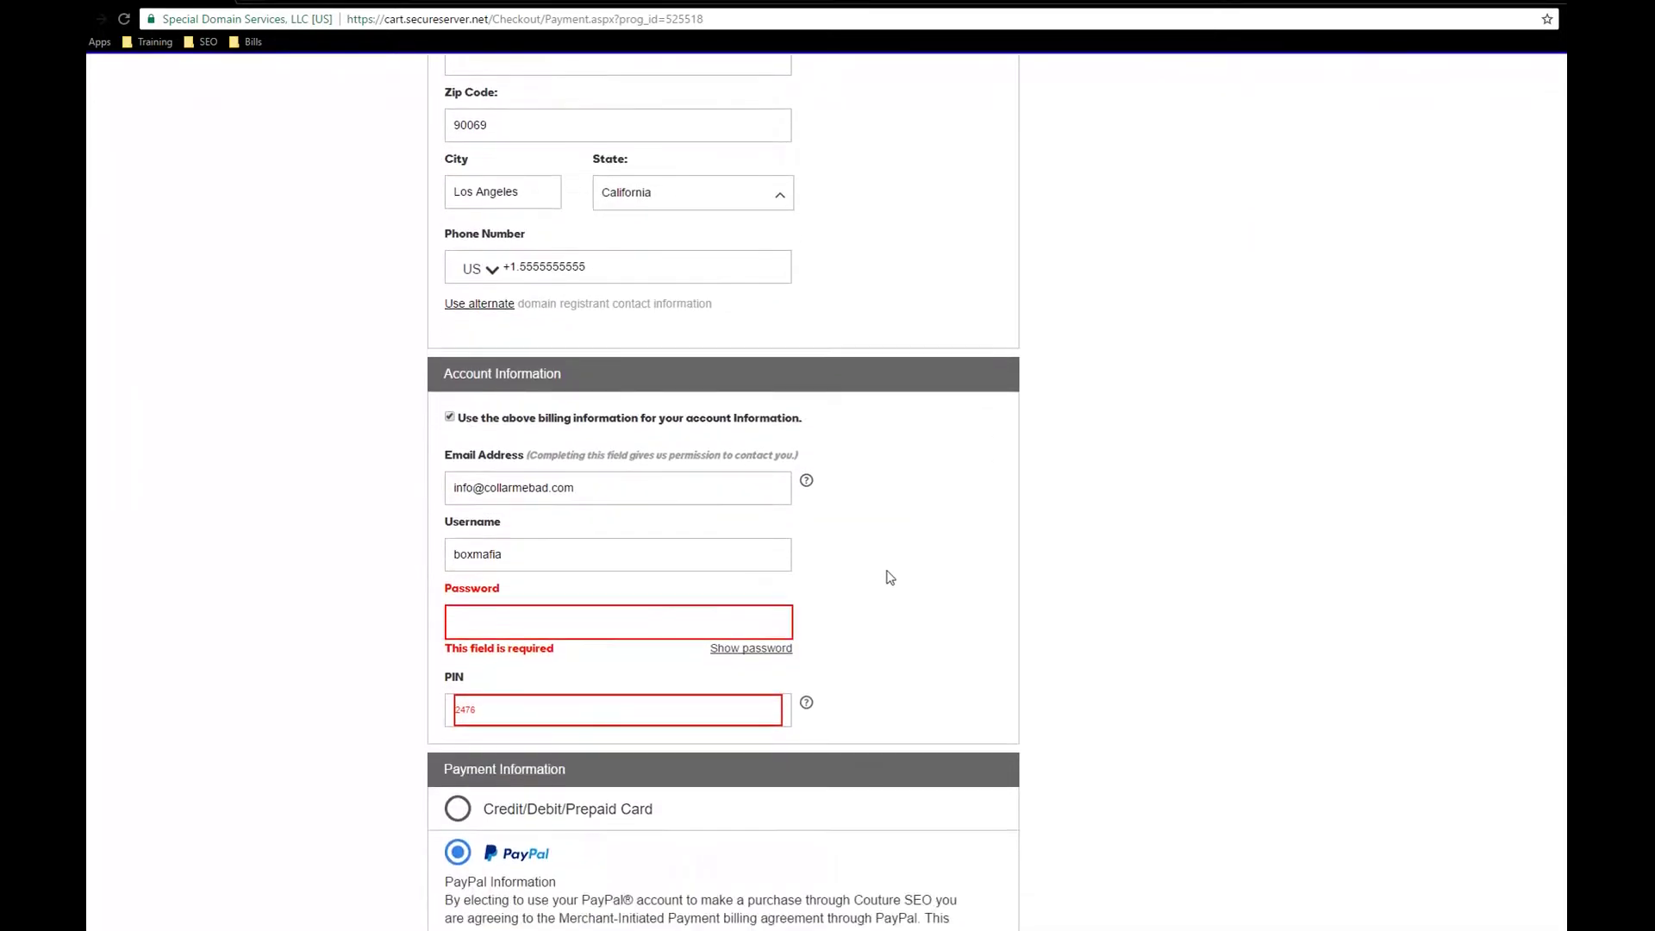
click(636, 614)
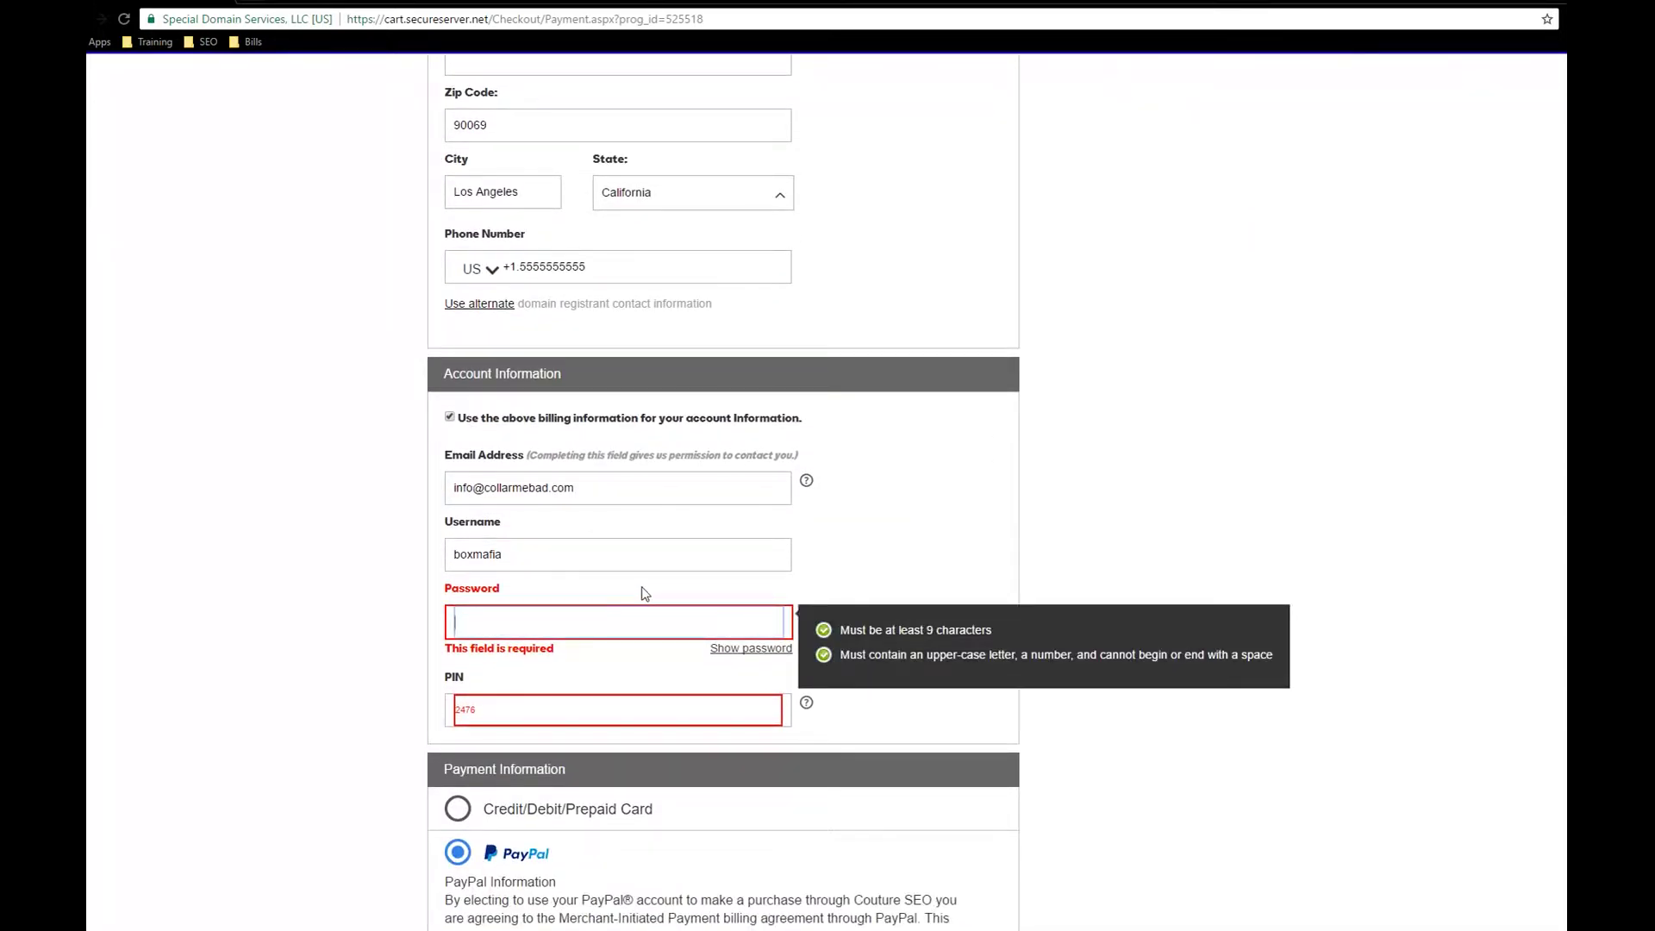
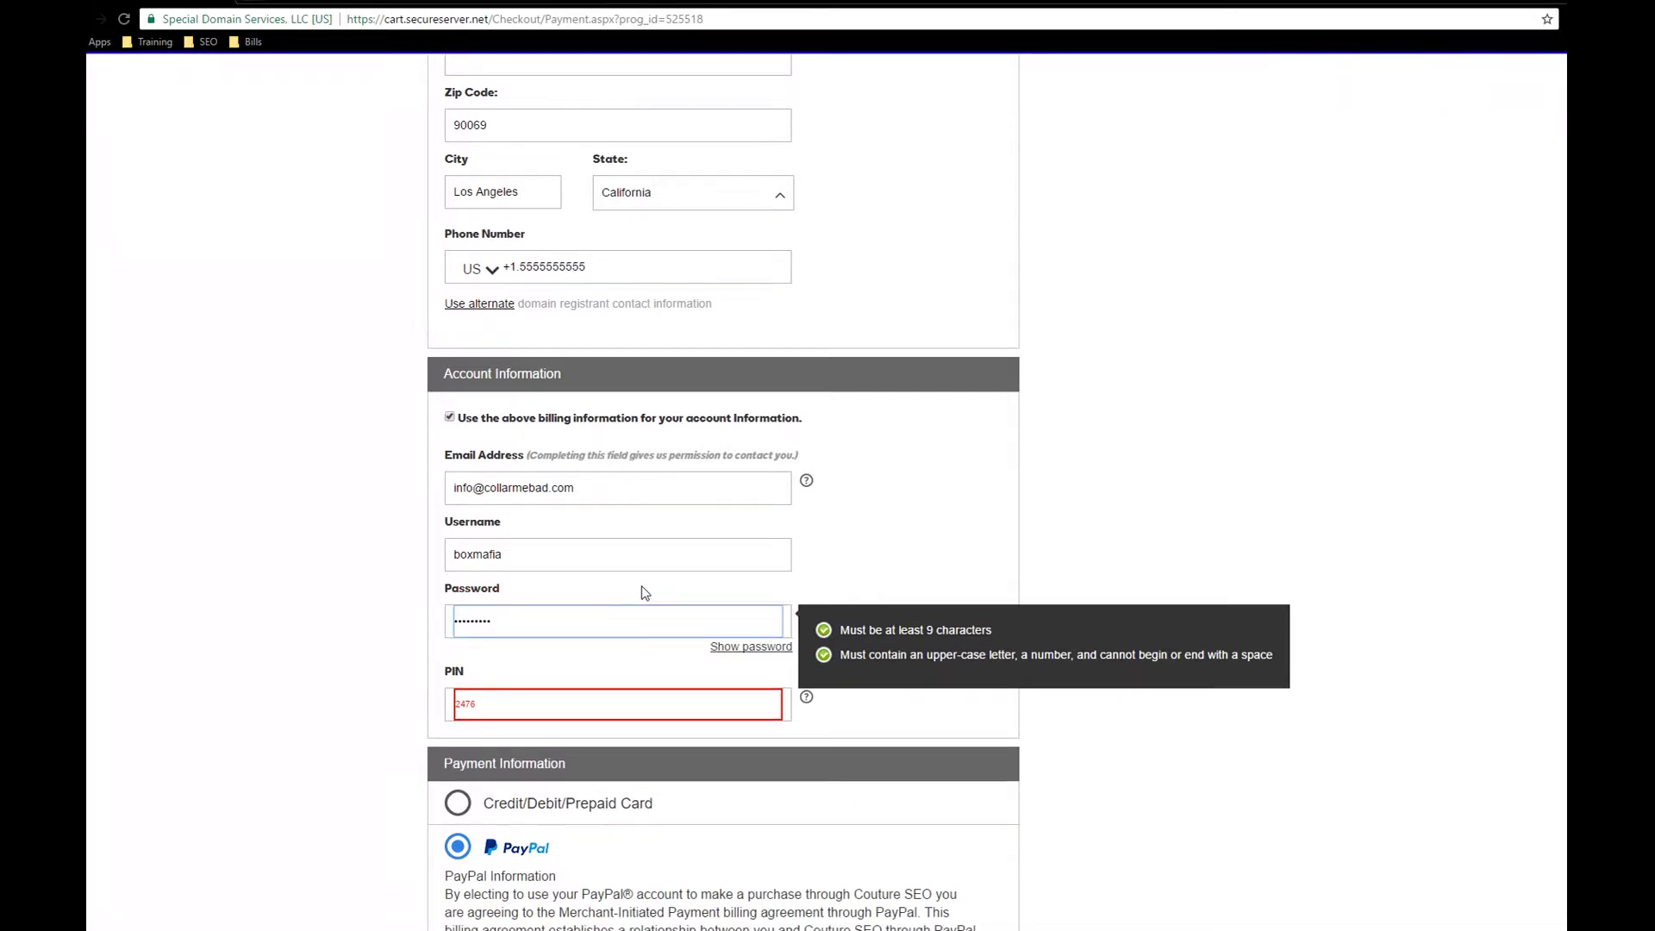
scroll(644, 593, down, 5)
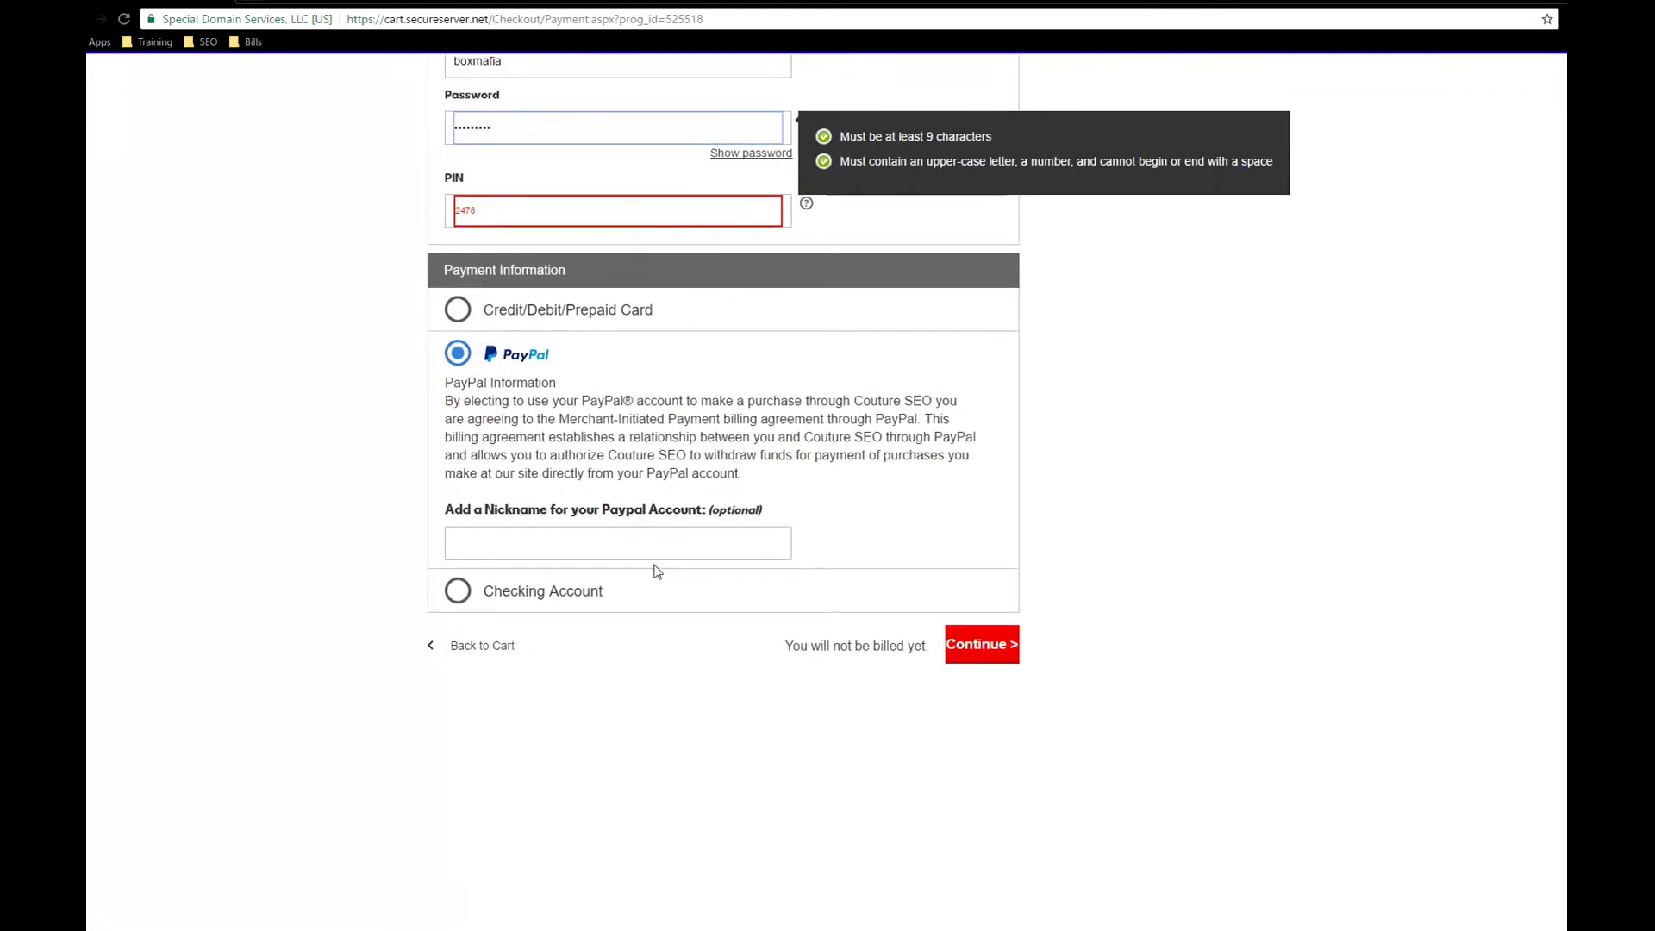
click(990, 657)
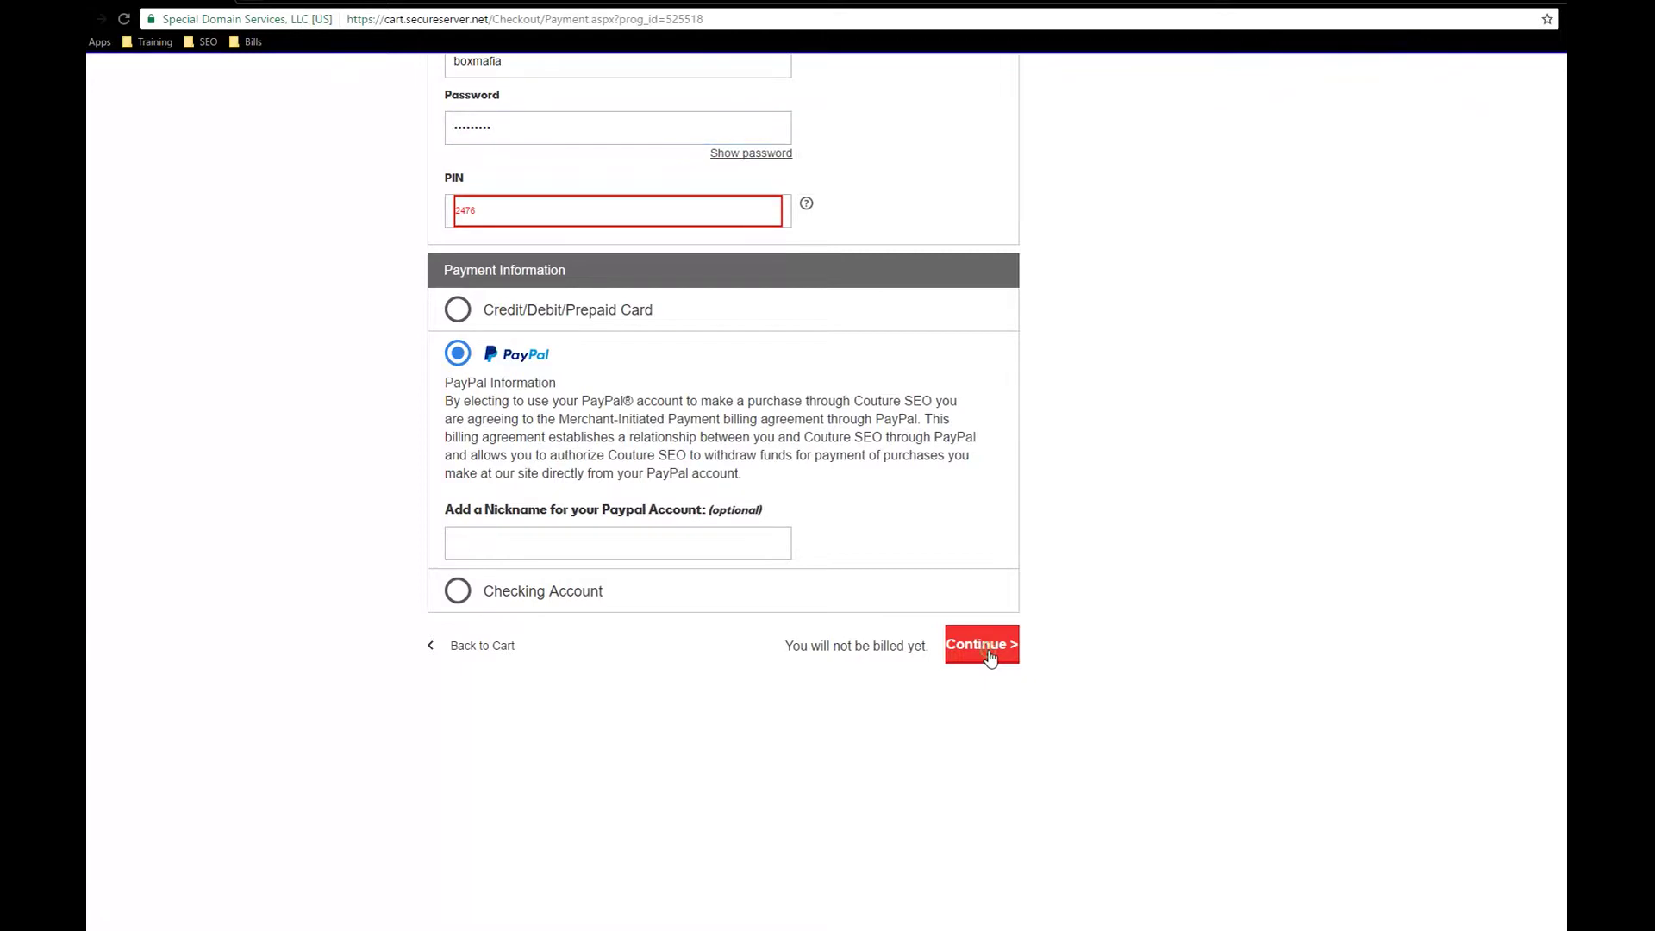
Submit the PayPal checkout, place the order, and review the Thank you confirmation page
click(989, 657)
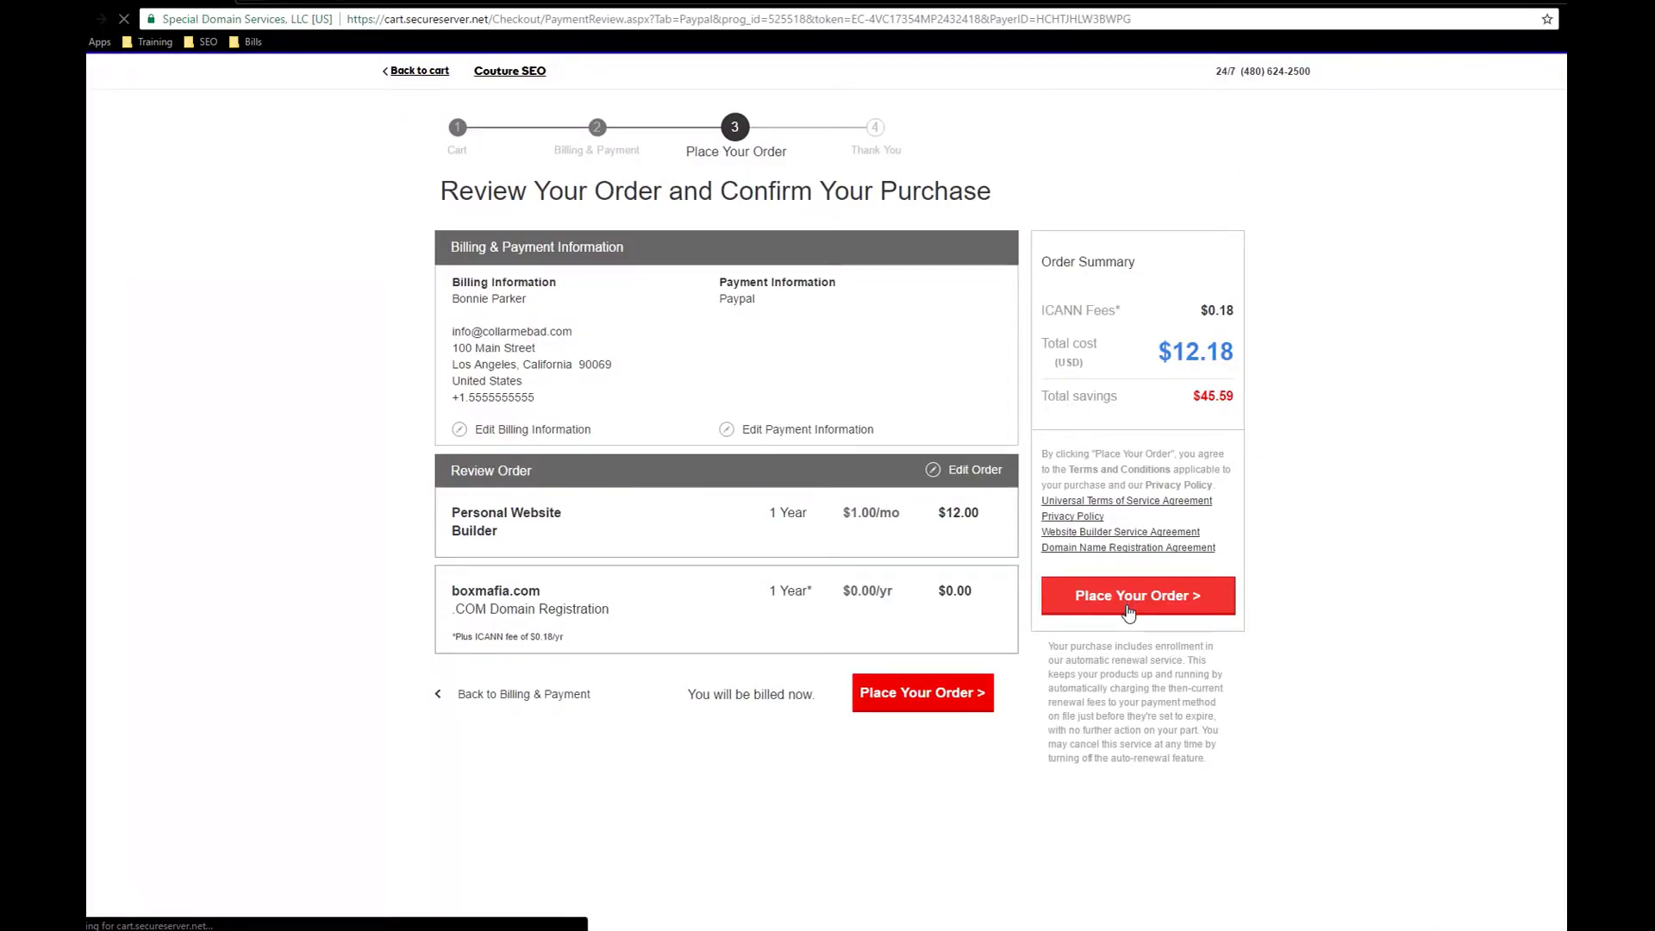
click(1128, 612)
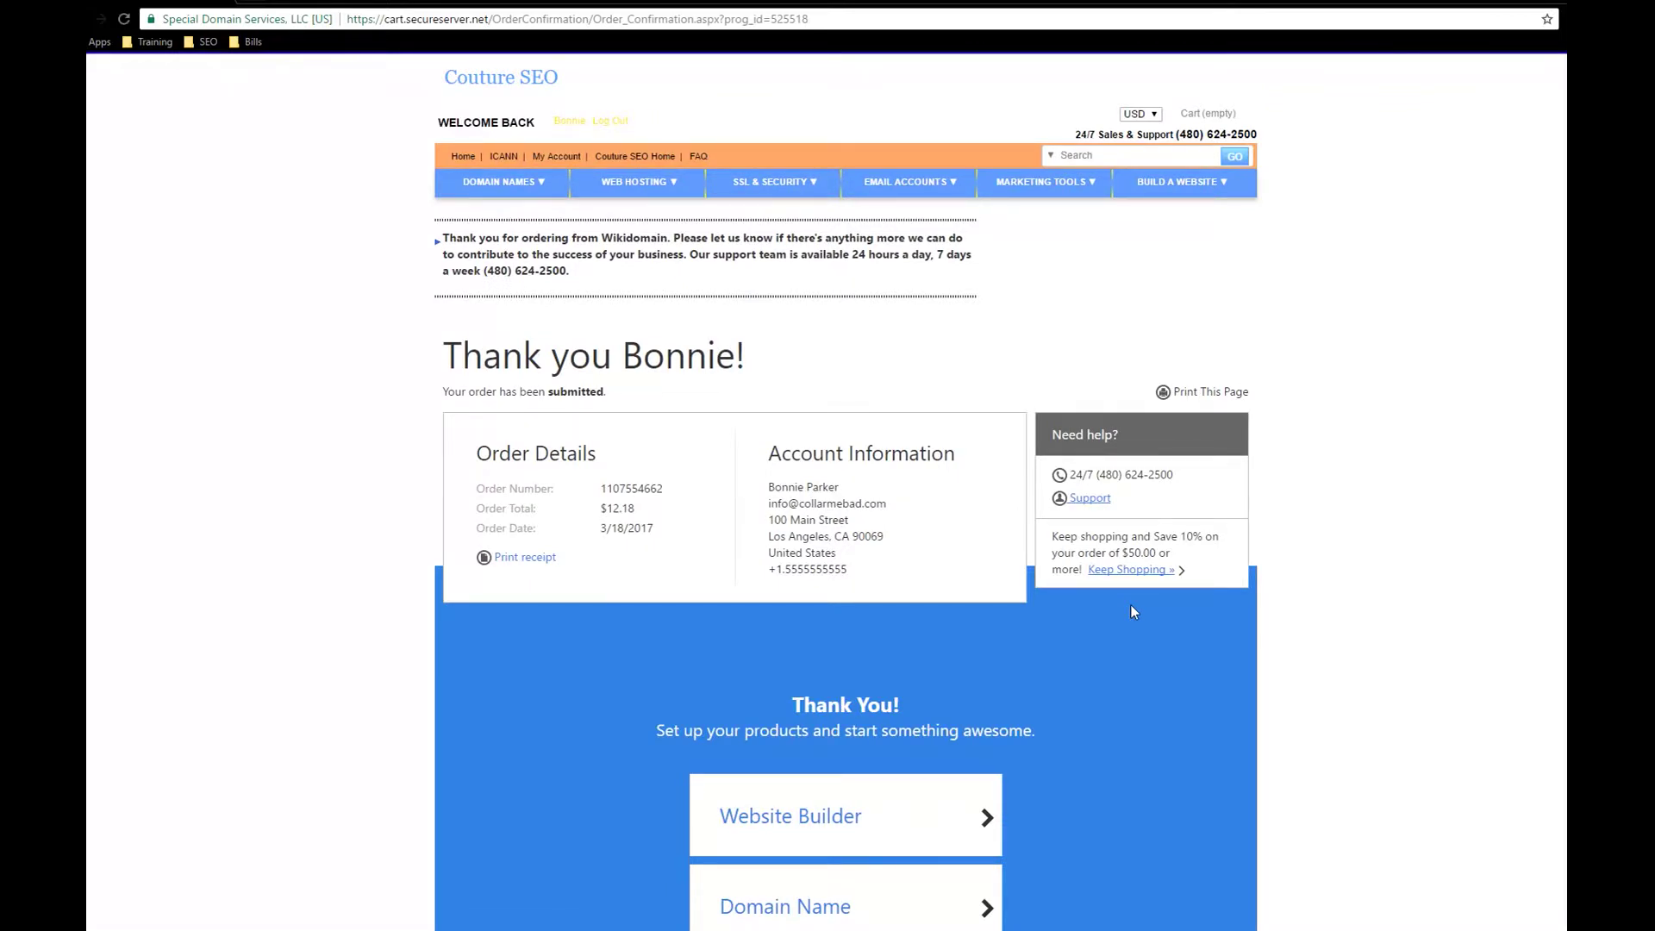
scroll(1132, 607, down, 2)
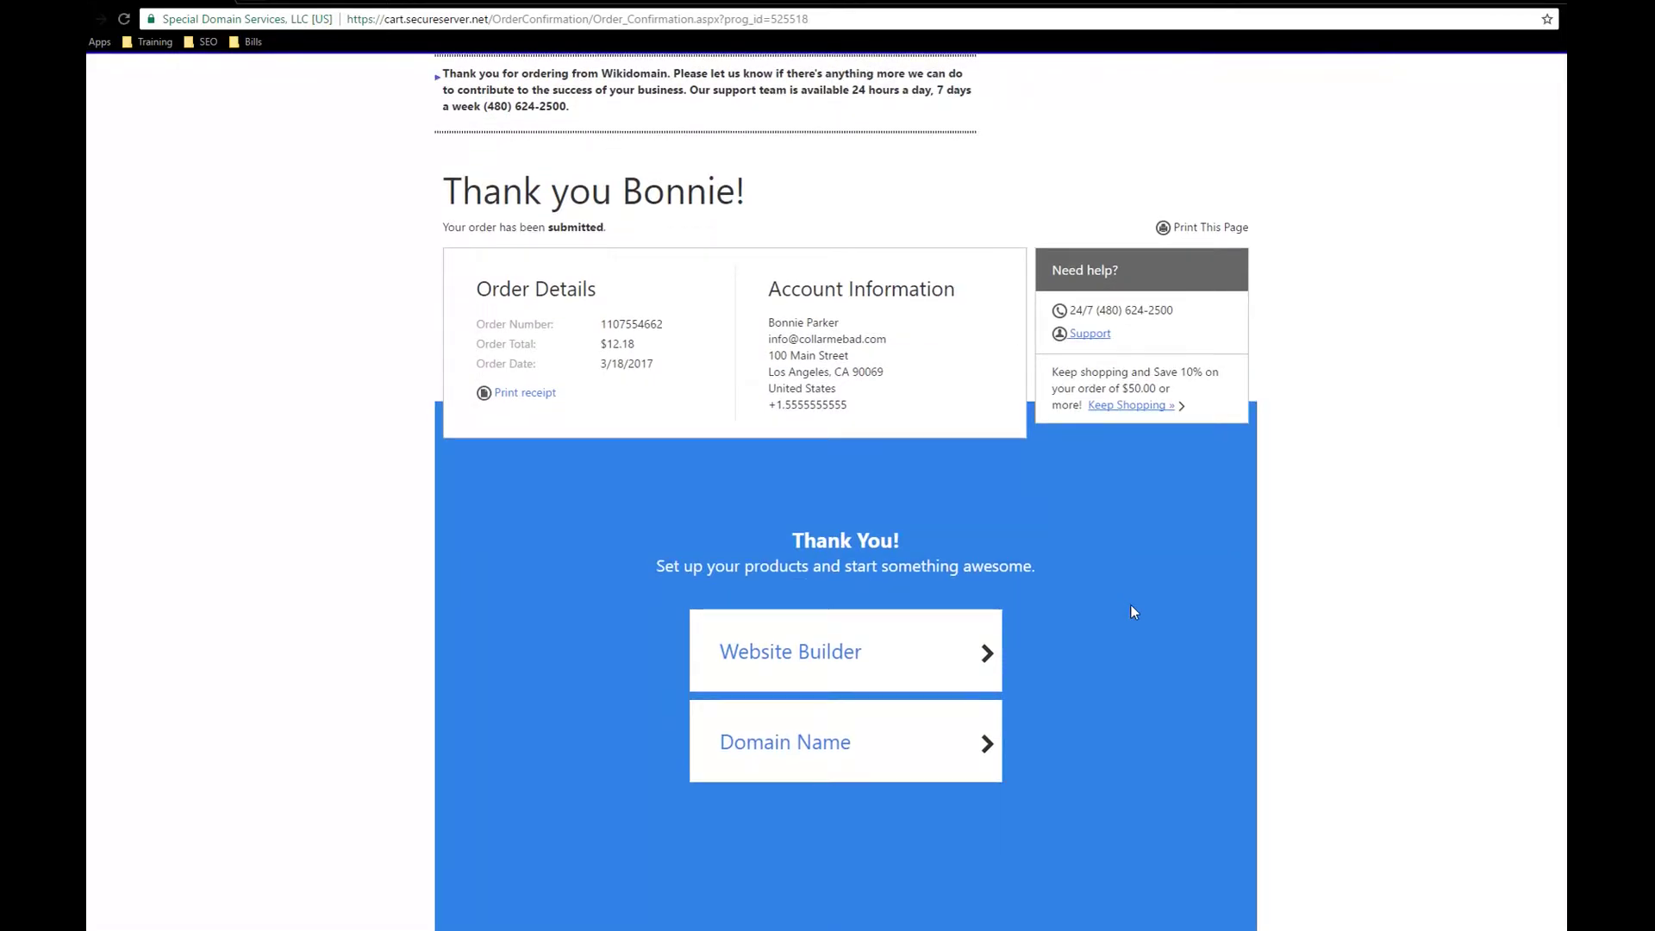
Set boxmafia.com as the Website Builder site's domain and continue to theme selection
click(947, 638)
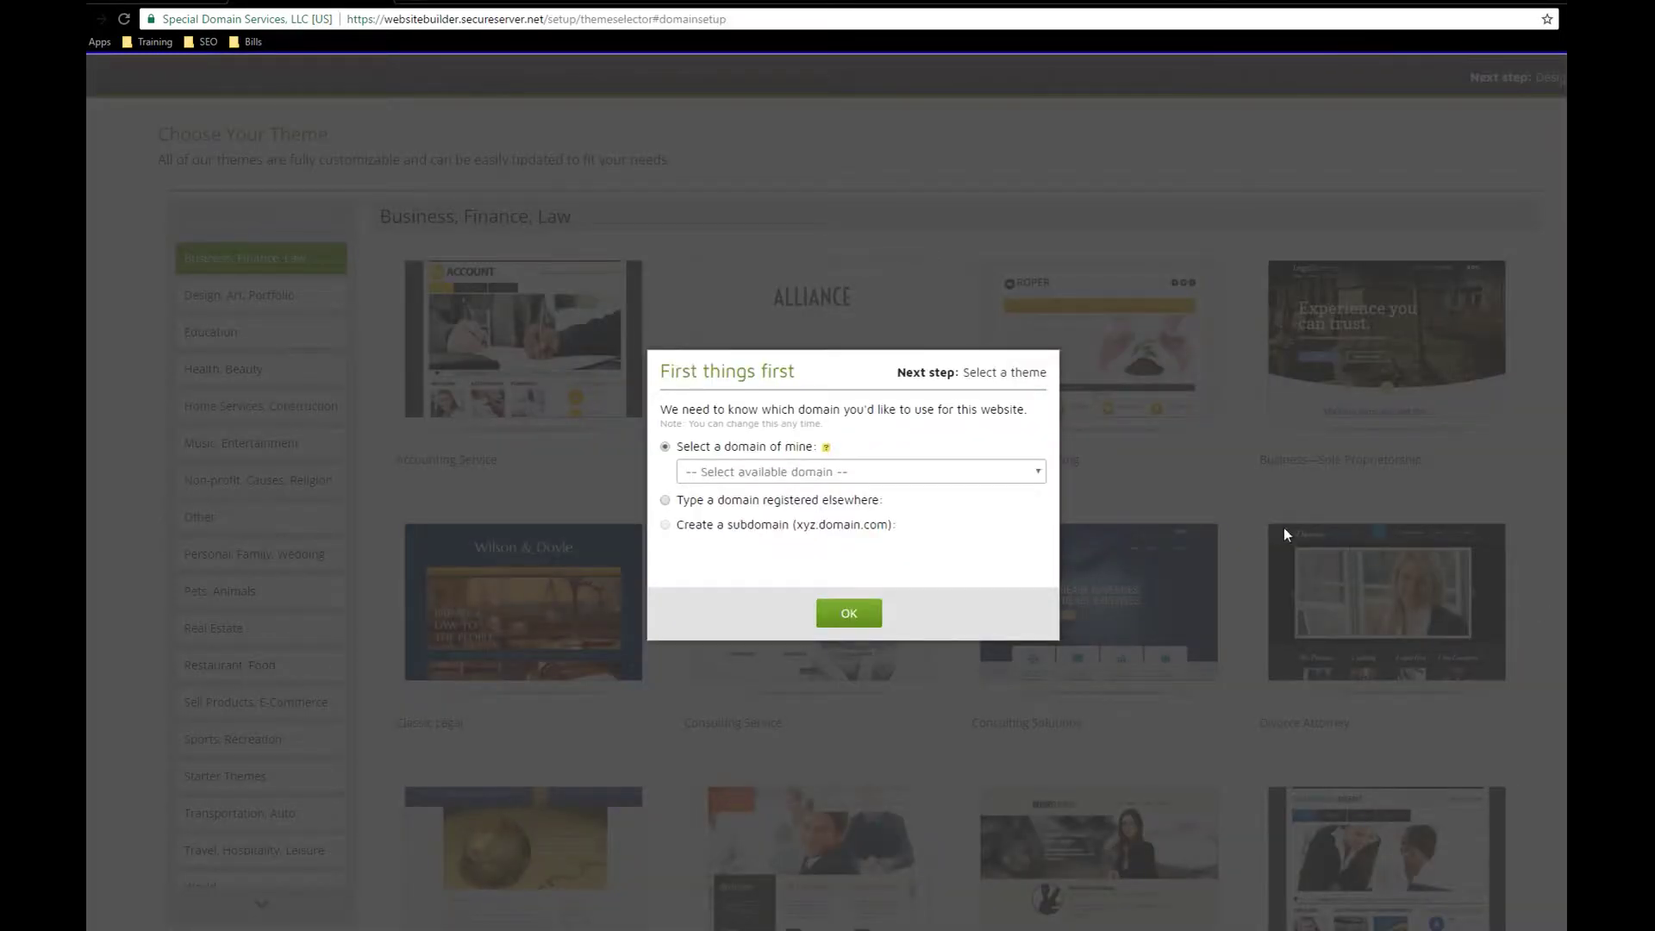
click(974, 475)
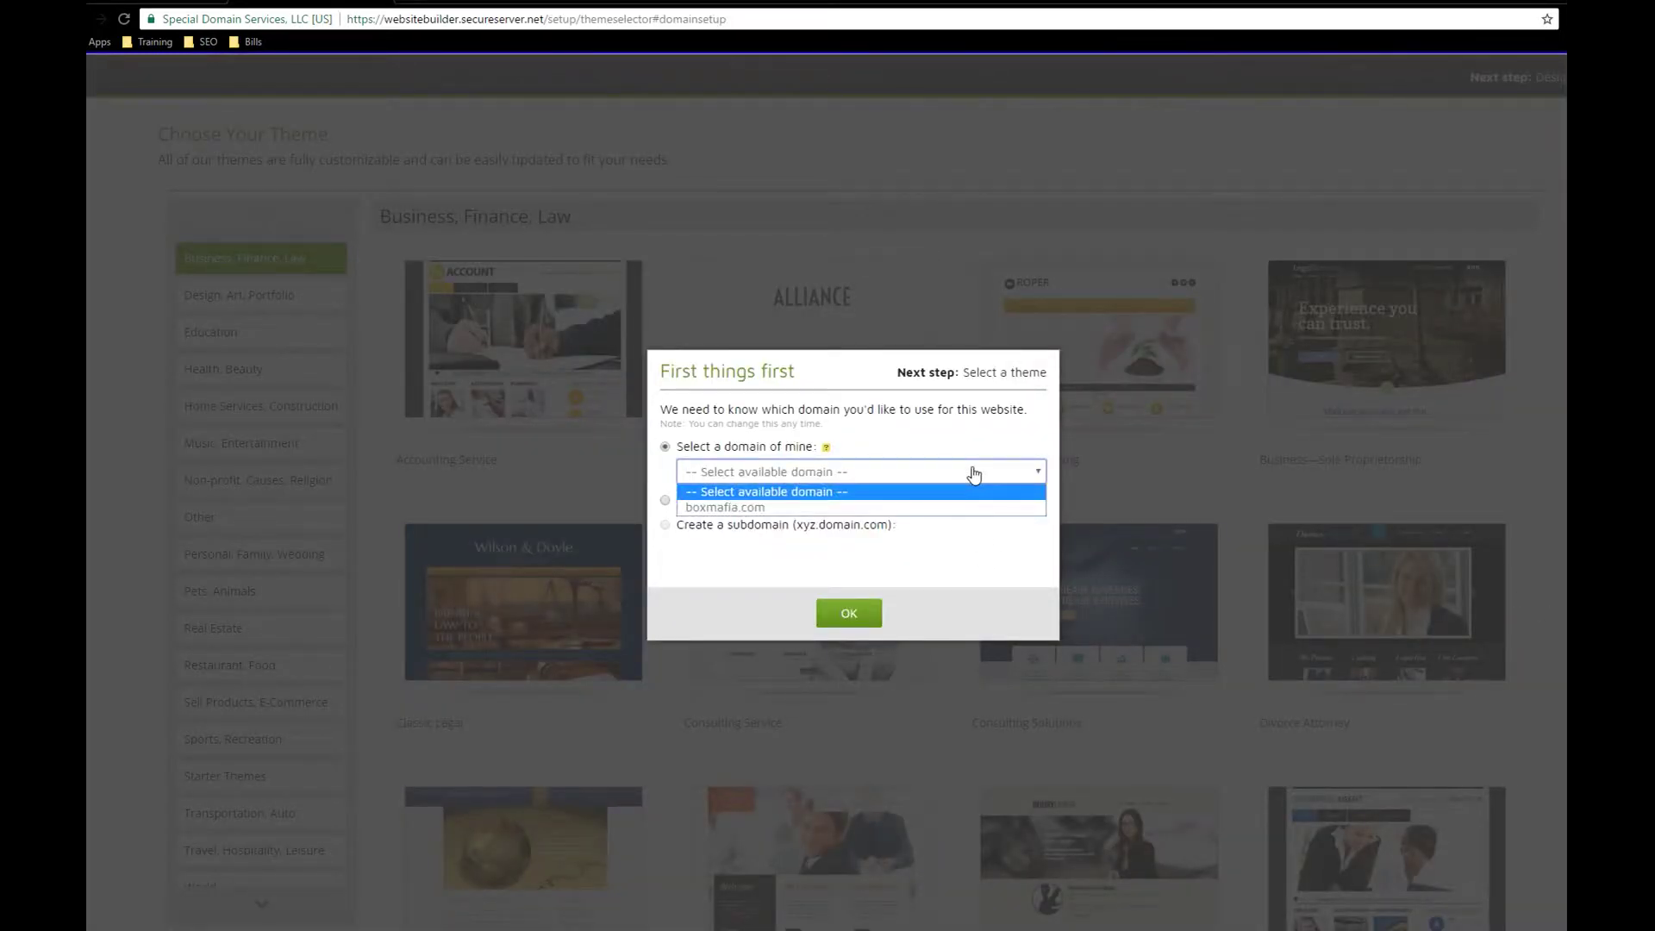
click(963, 509)
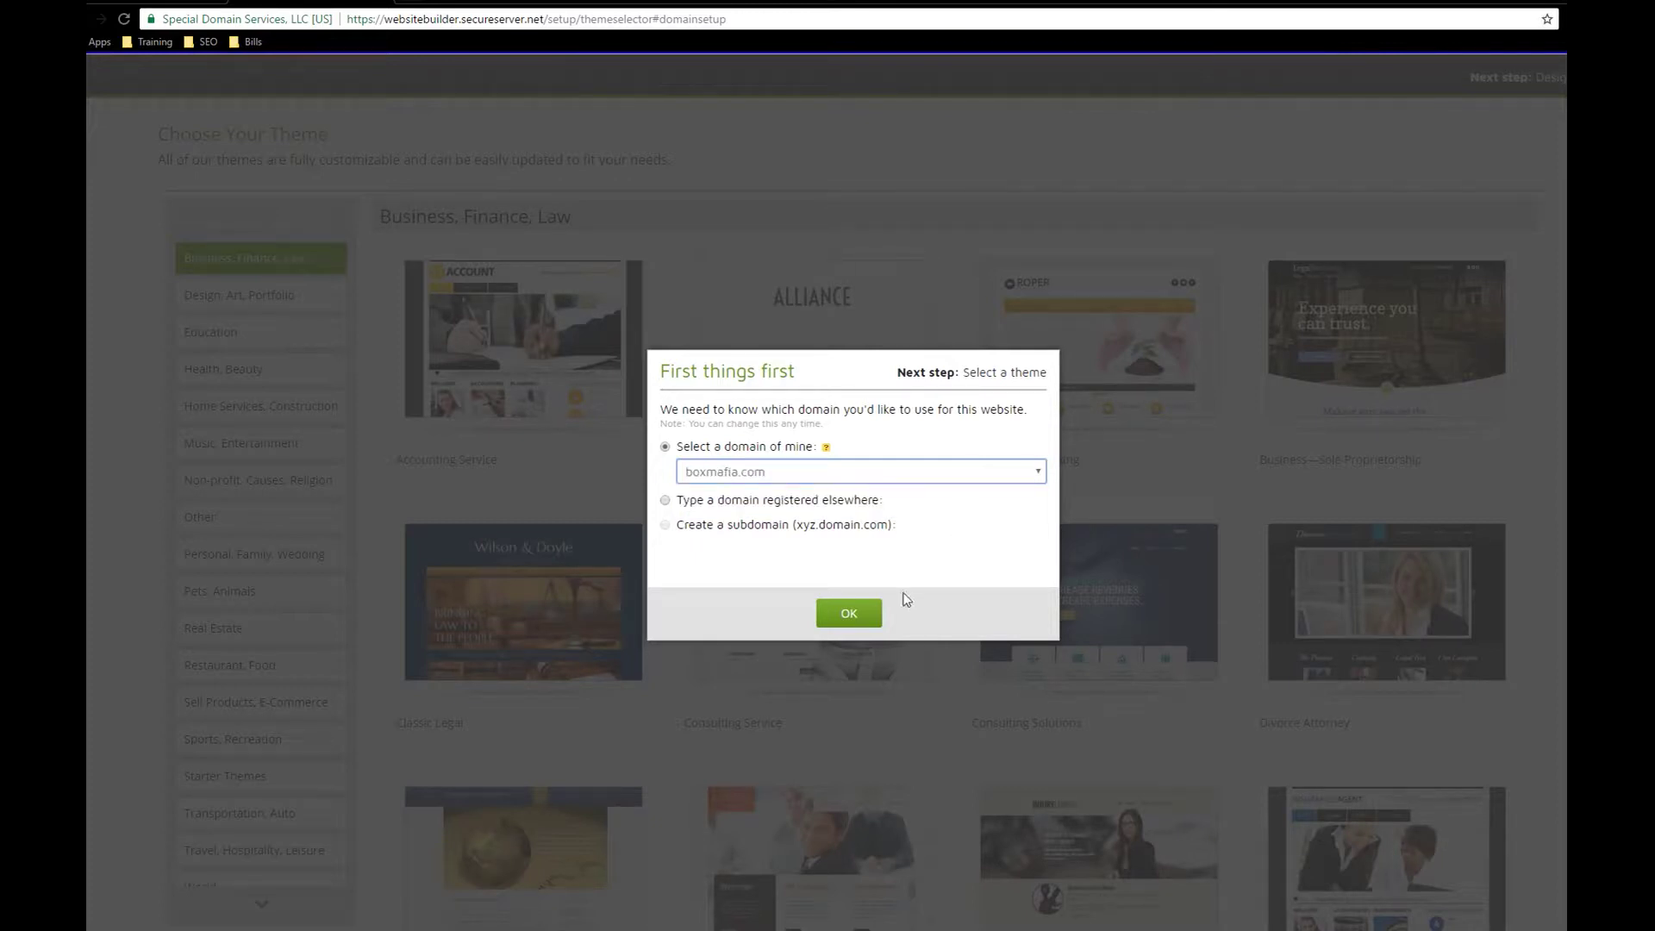
click(846, 613)
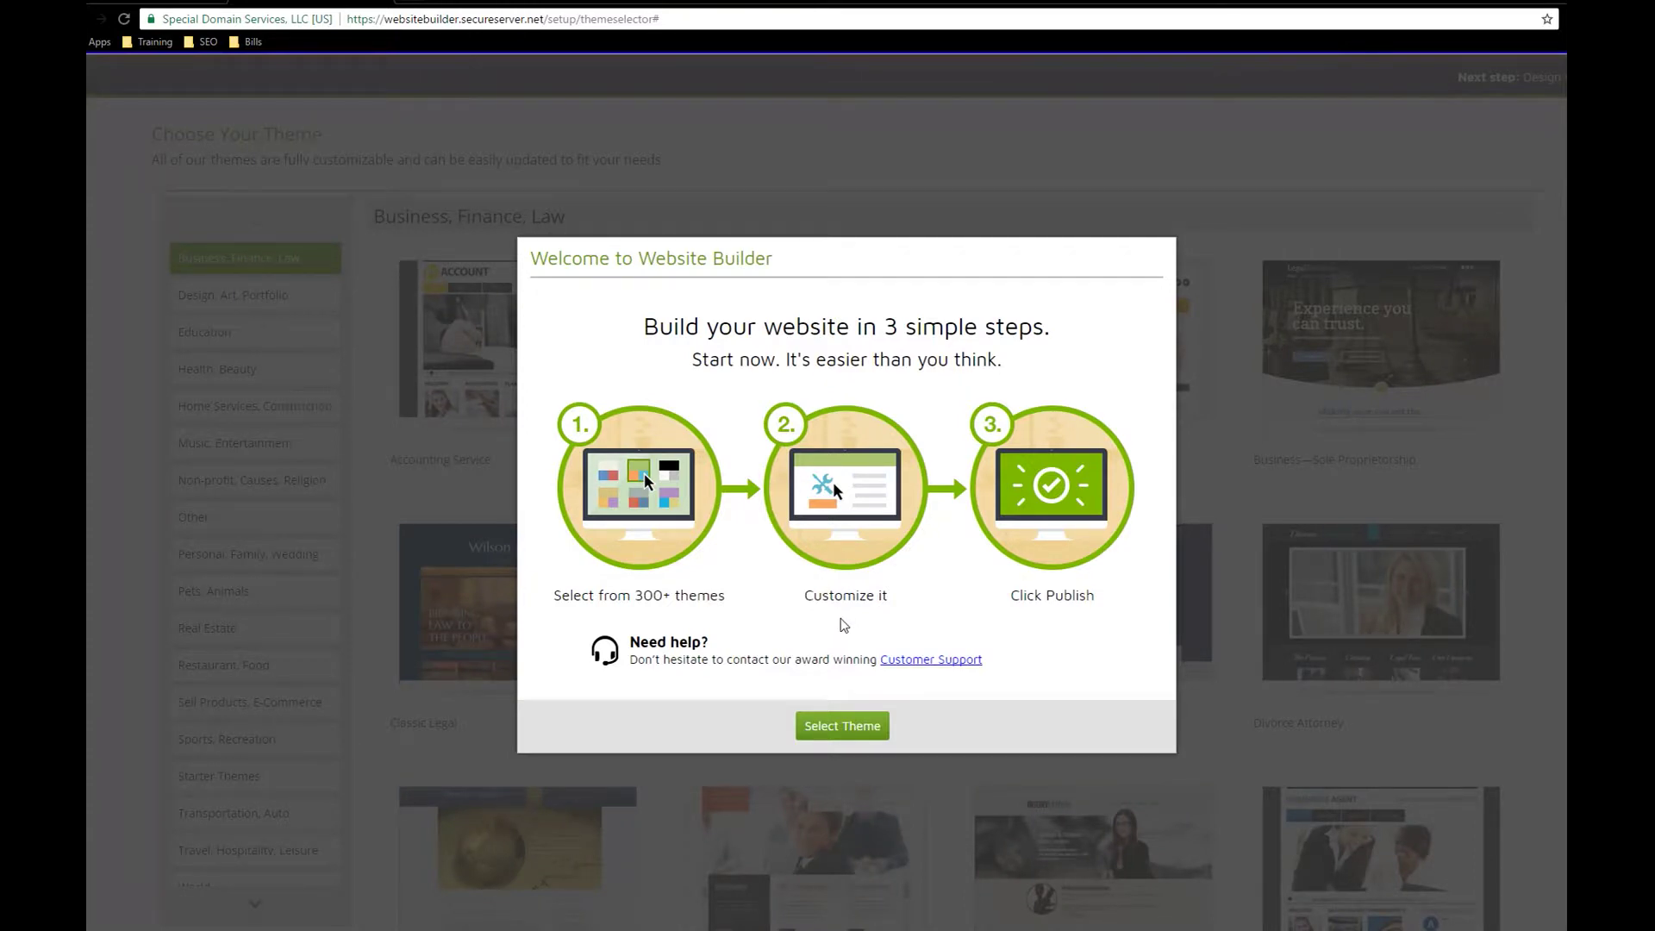
click(843, 726)
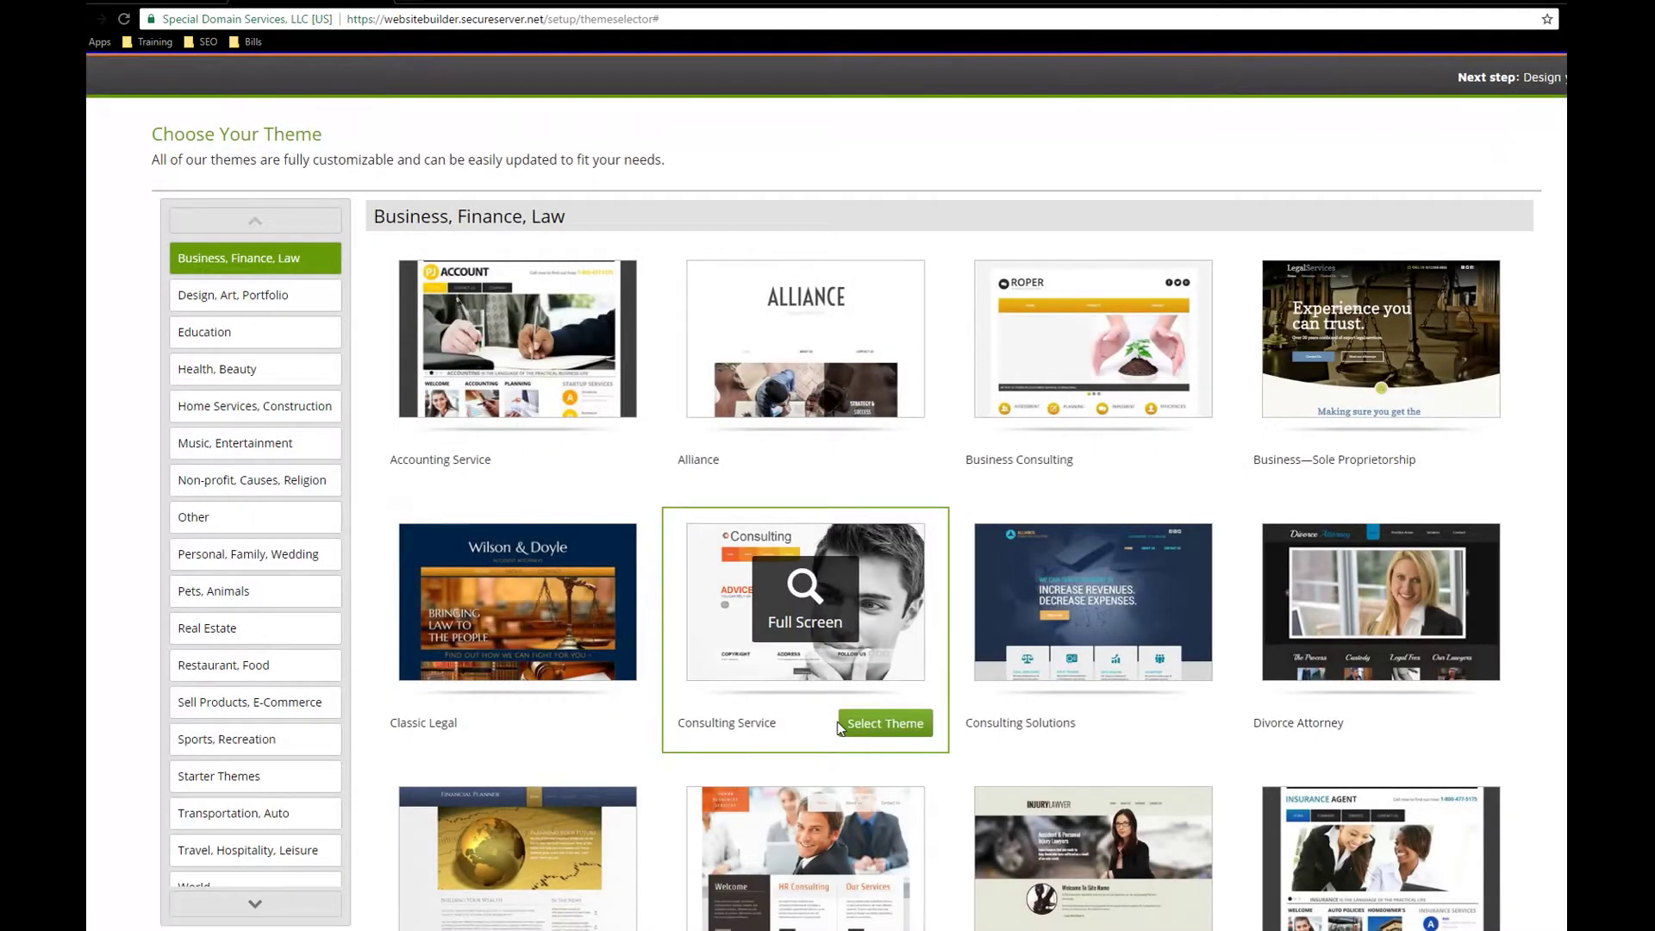
scroll(1267, 705, down, 2)
scroll(1267, 705, down, 2)
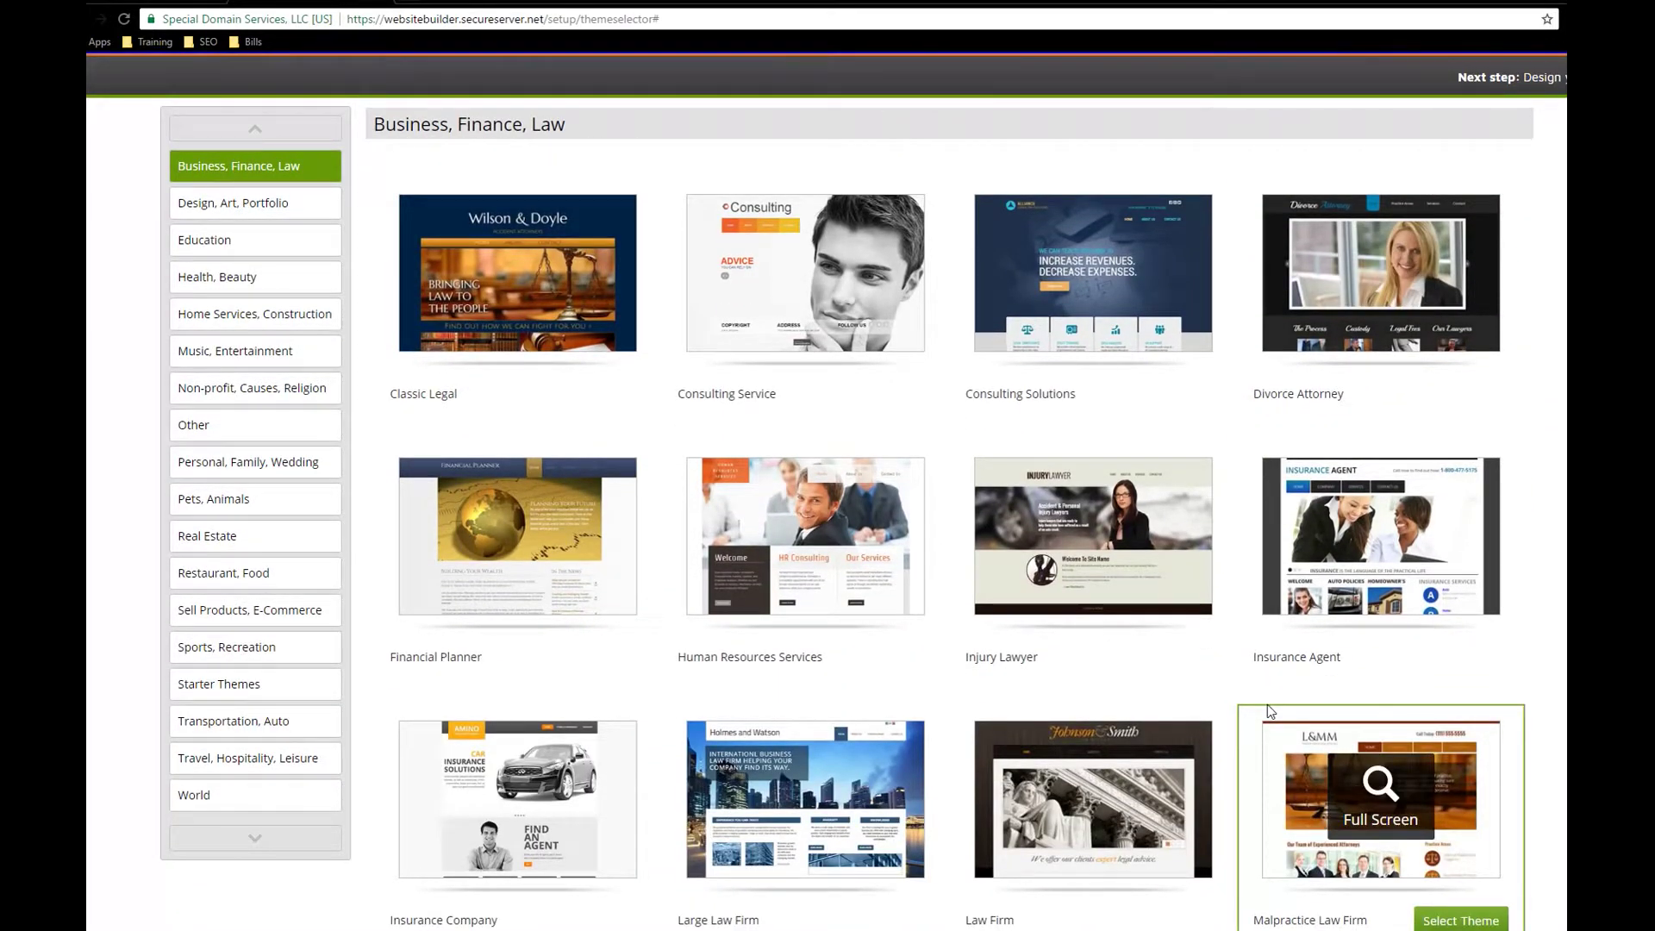
scroll(1269, 711, down, 4)
scroll(1269, 710, down, 5)
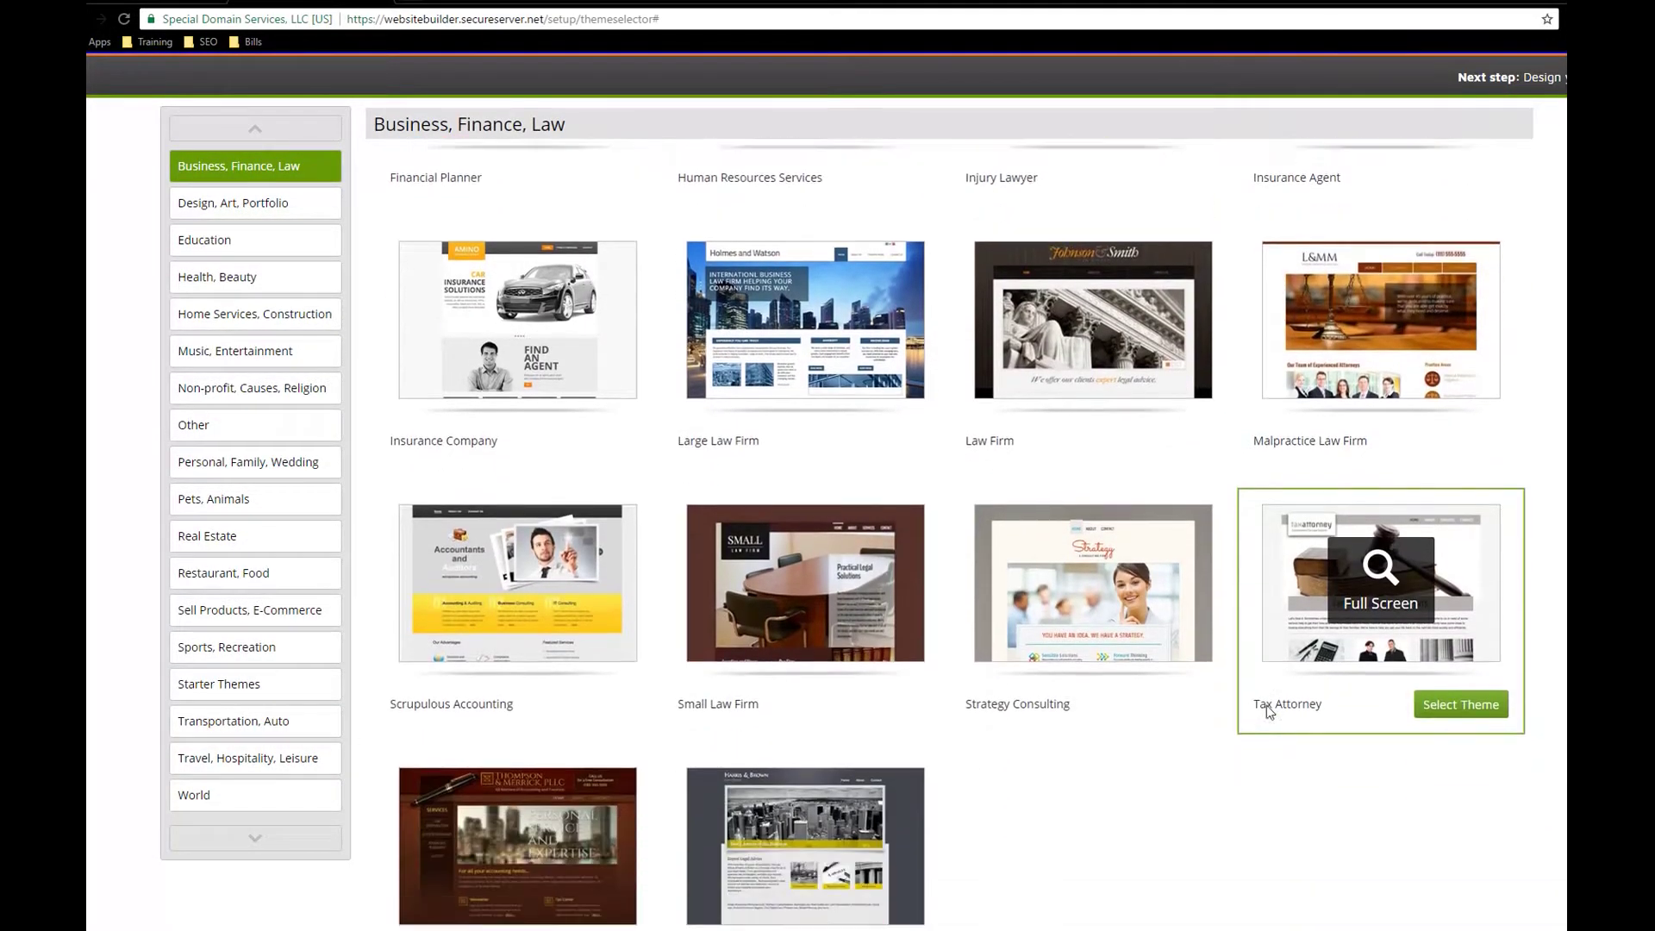
scroll(1266, 706, up, 3)
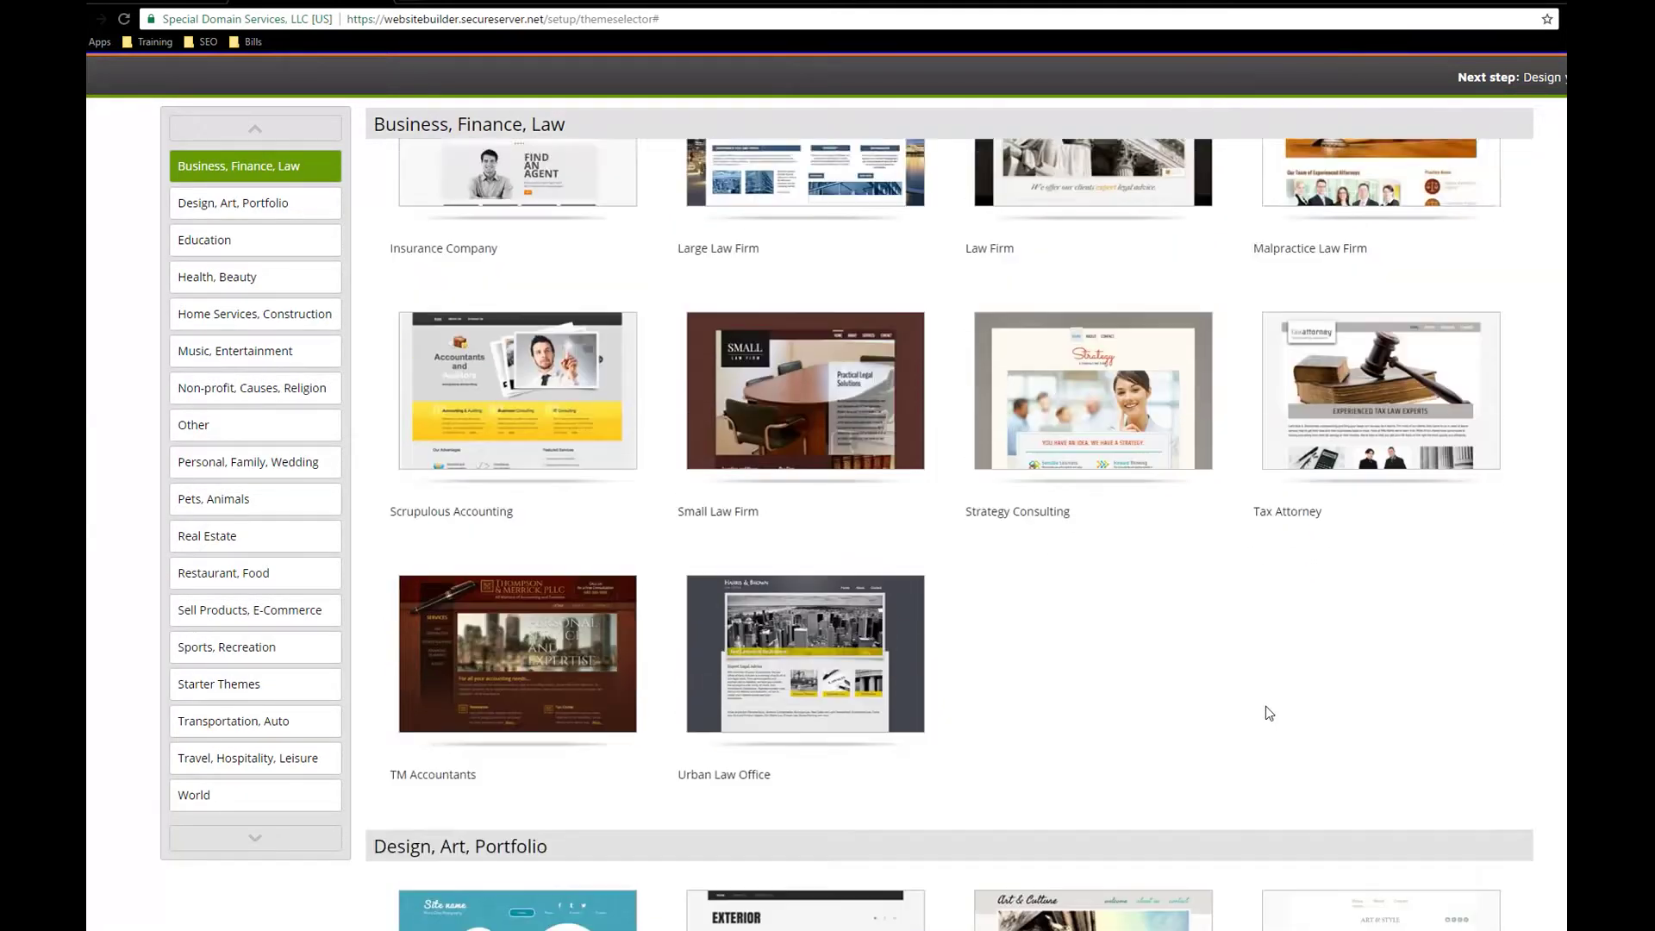
scroll(1265, 706, down, 7)
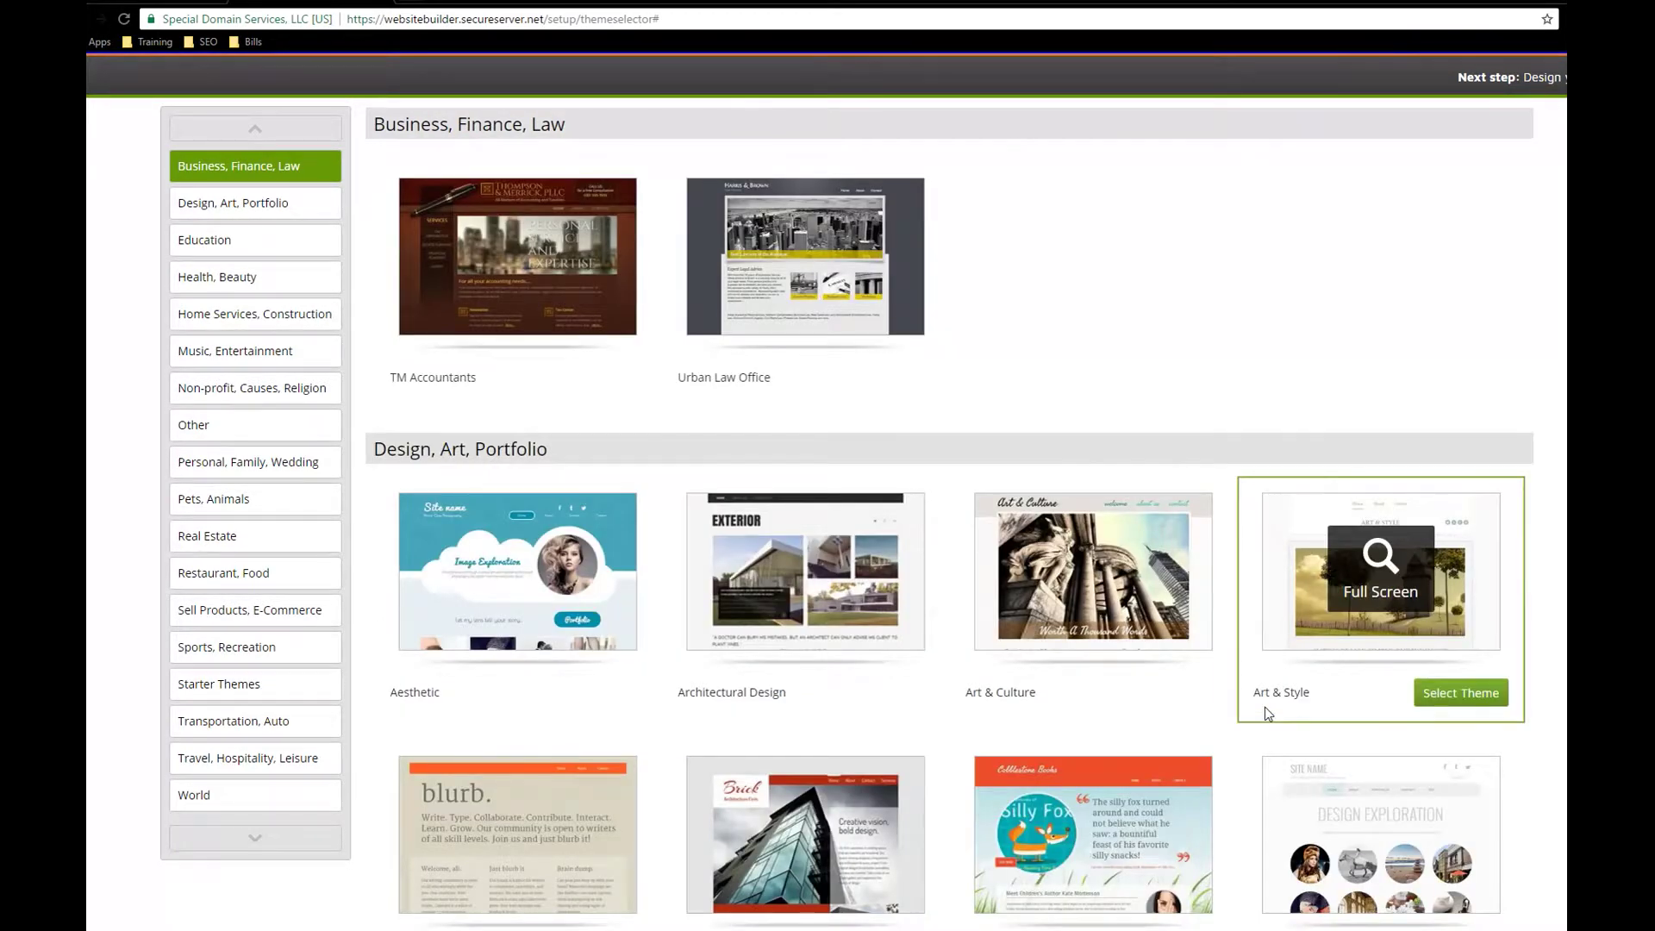
scroll(1265, 707, down, 4)
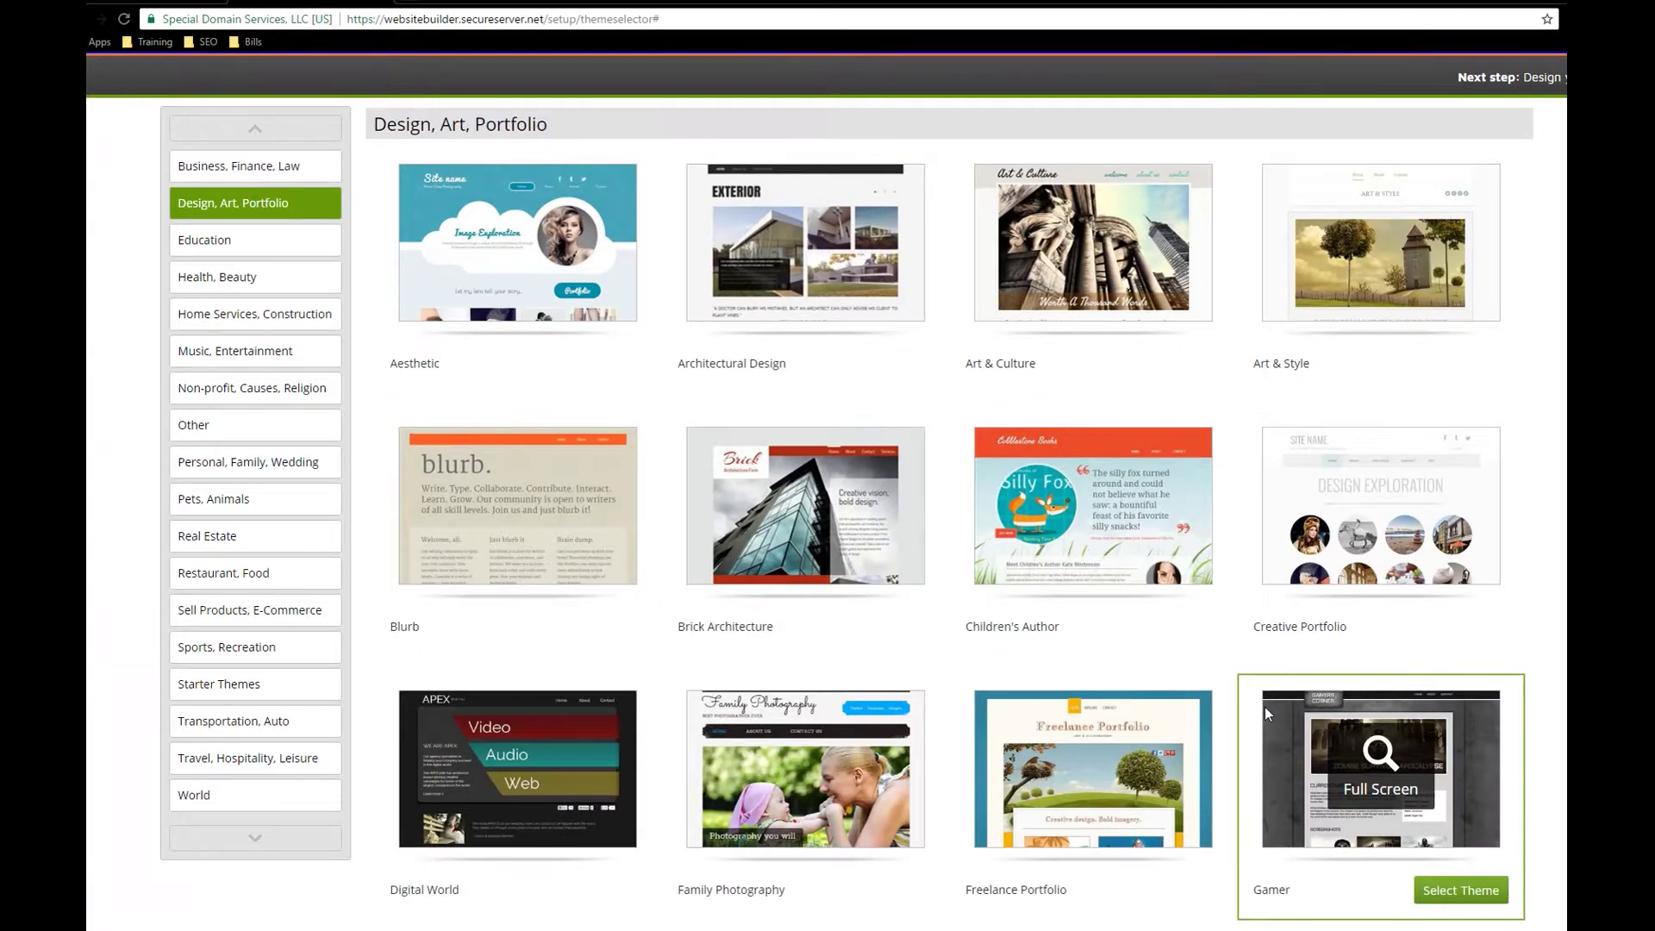
scroll(1264, 707, down, 2)
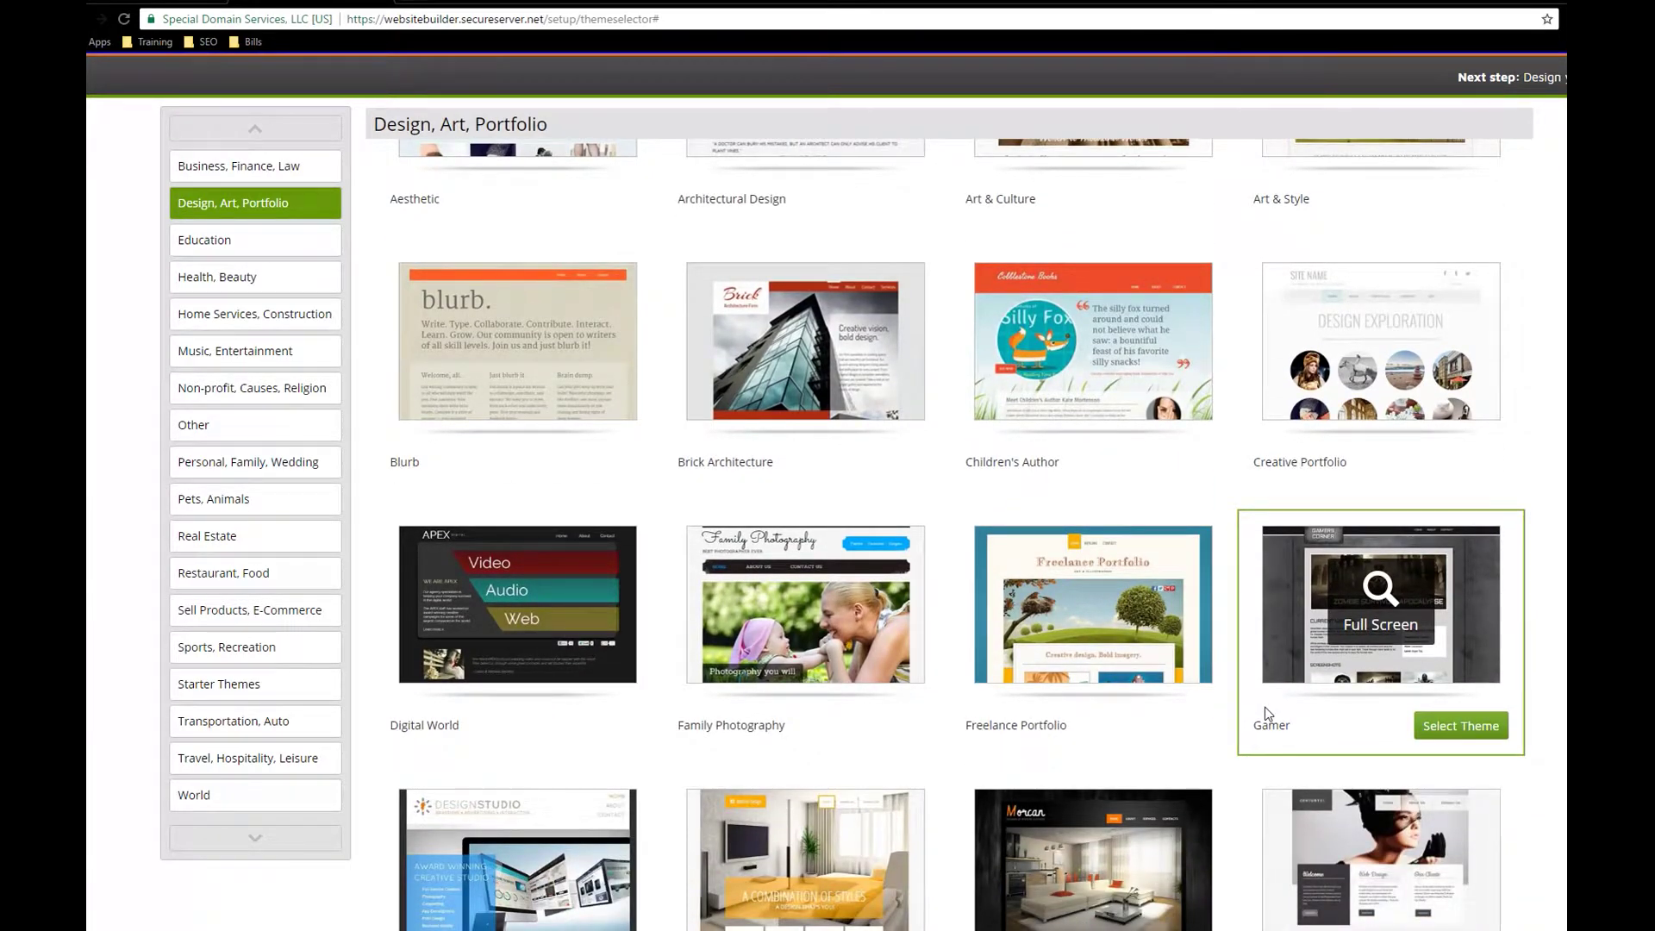
scroll(1265, 707, down, 6)
scroll(1265, 707, down, 4)
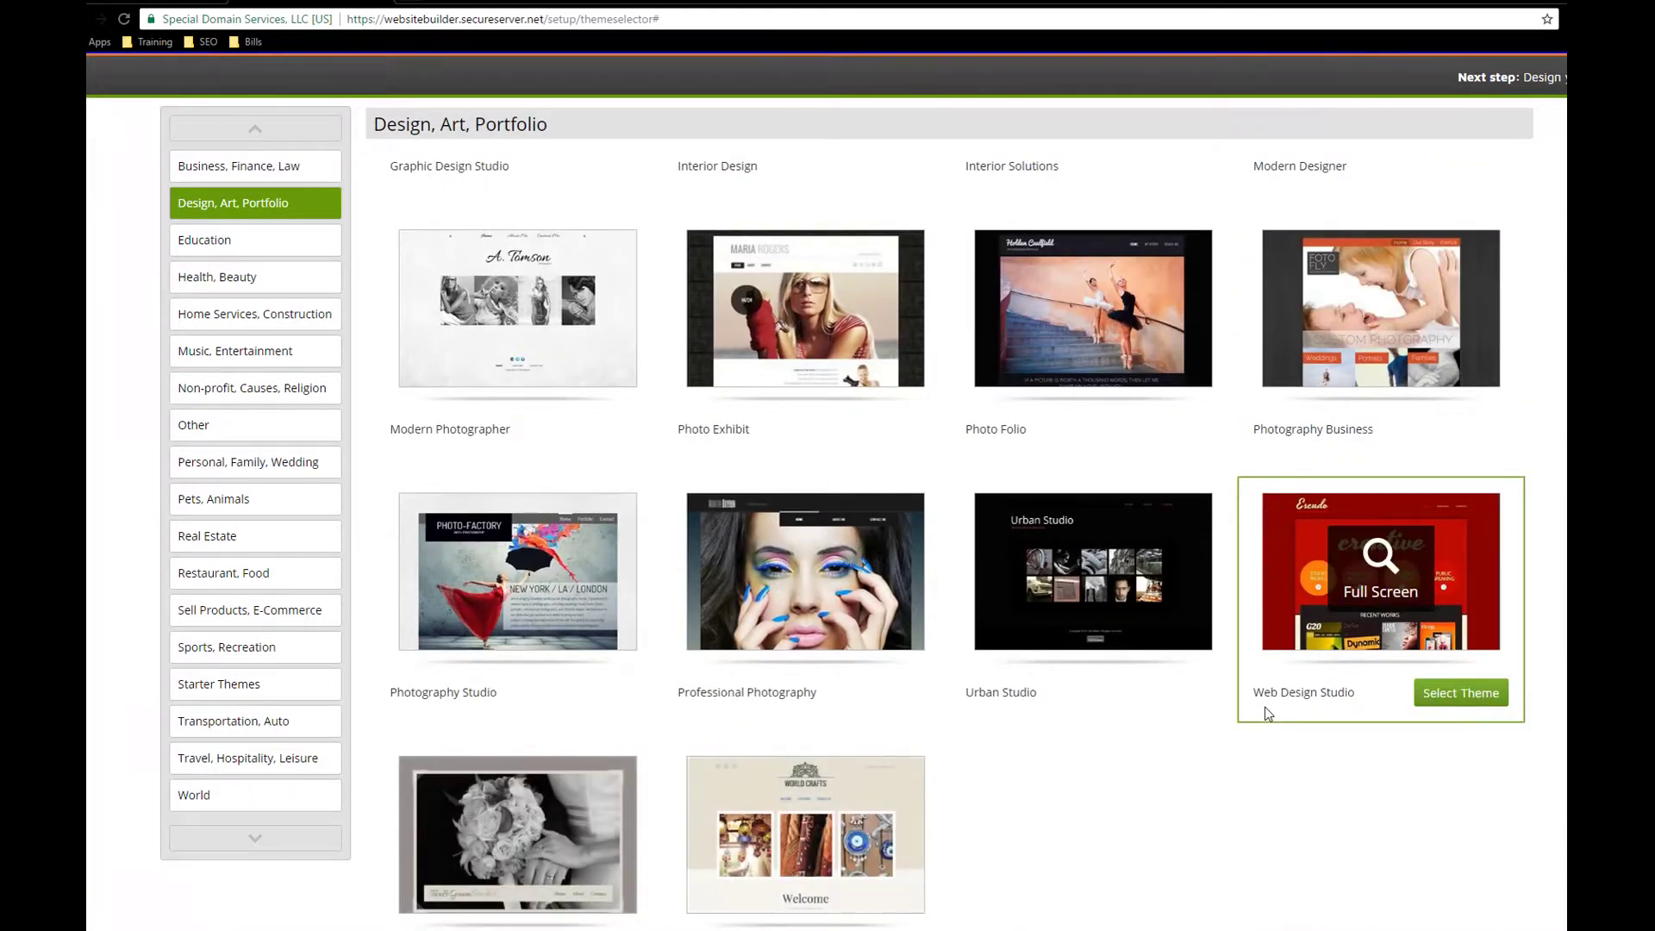
scroll(1265, 707, down, 4)
scroll(1265, 706, down, 4)
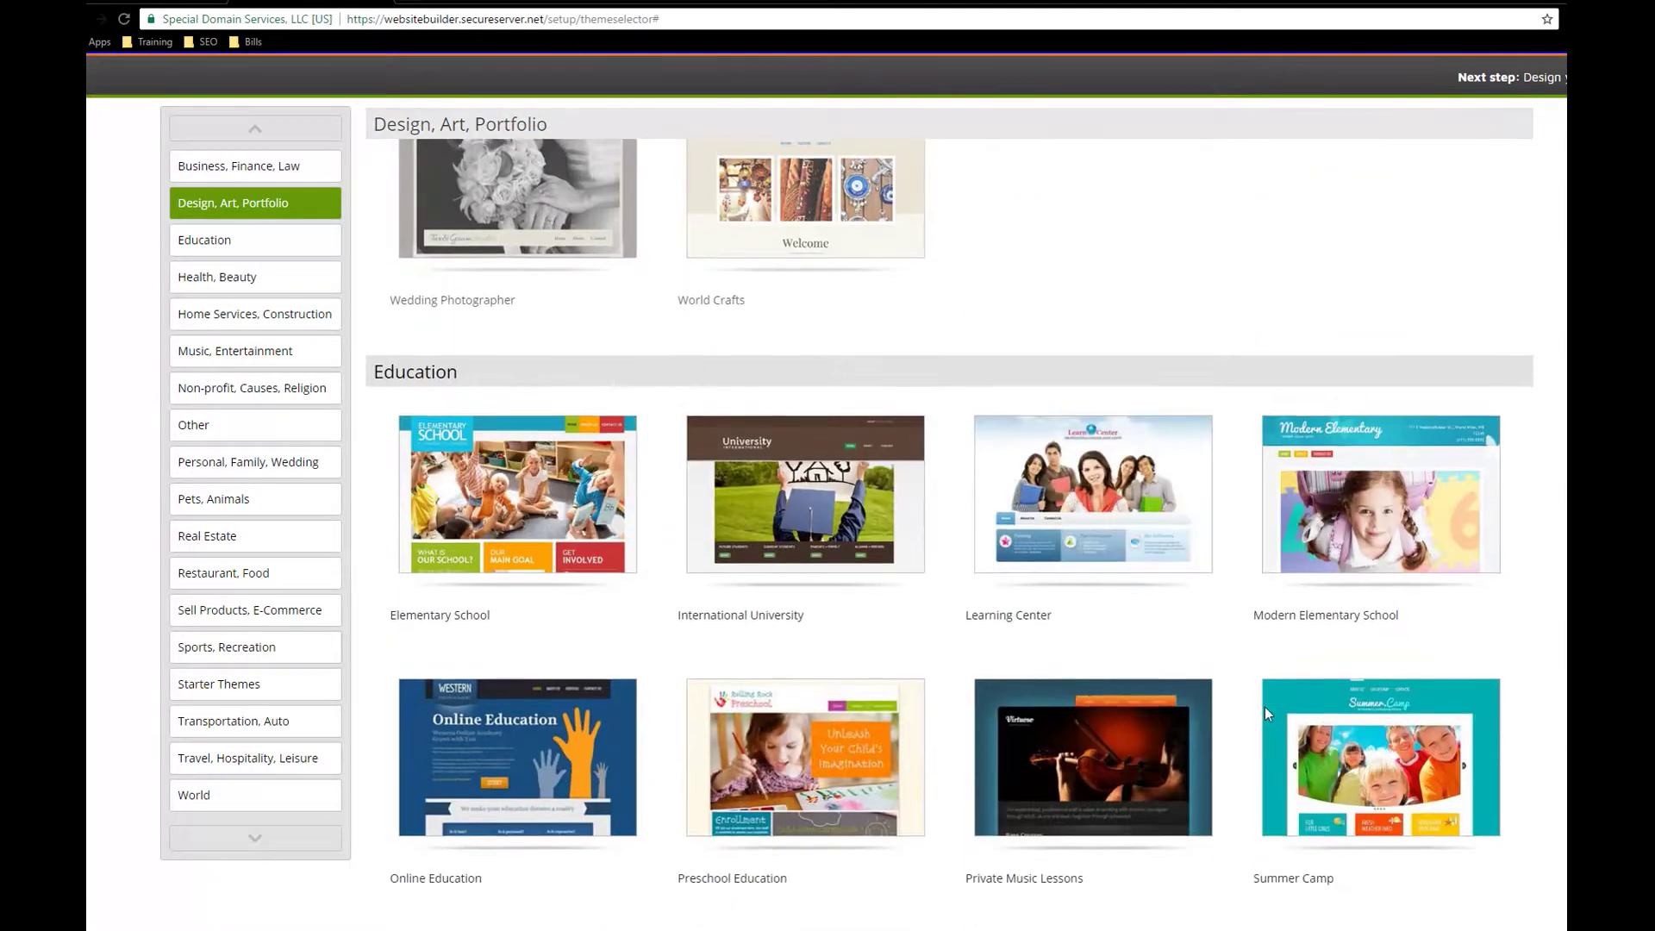
scroll(1264, 709, down, 3)
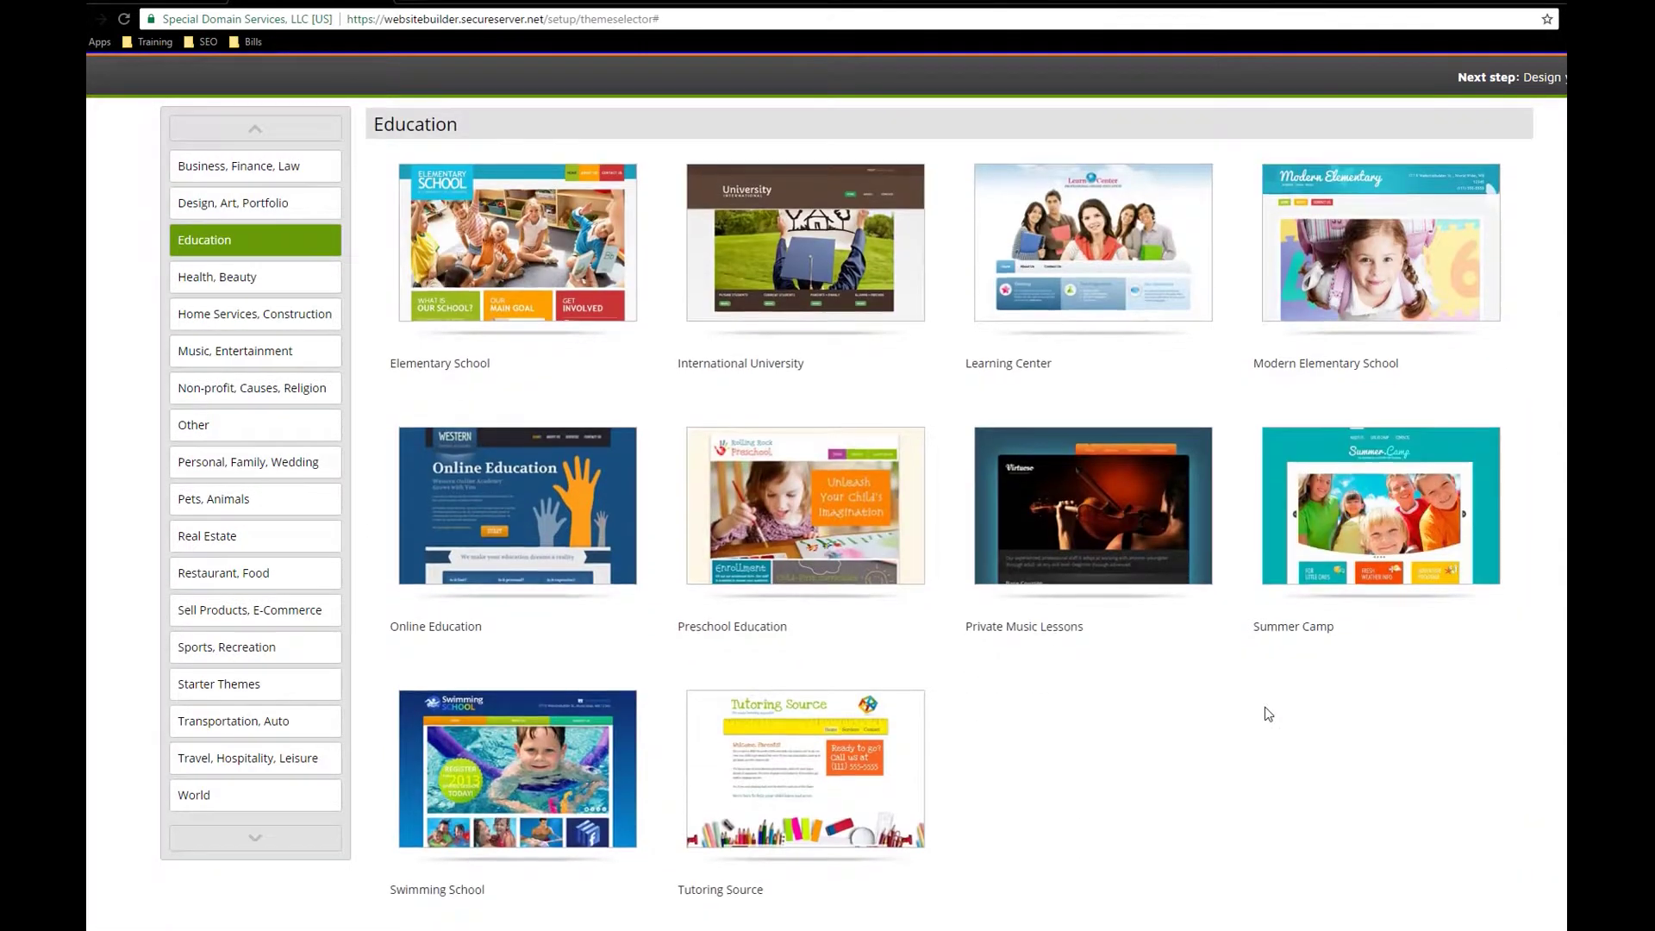
scroll(1265, 714, down, 3)
scroll(1264, 714, down, 3)
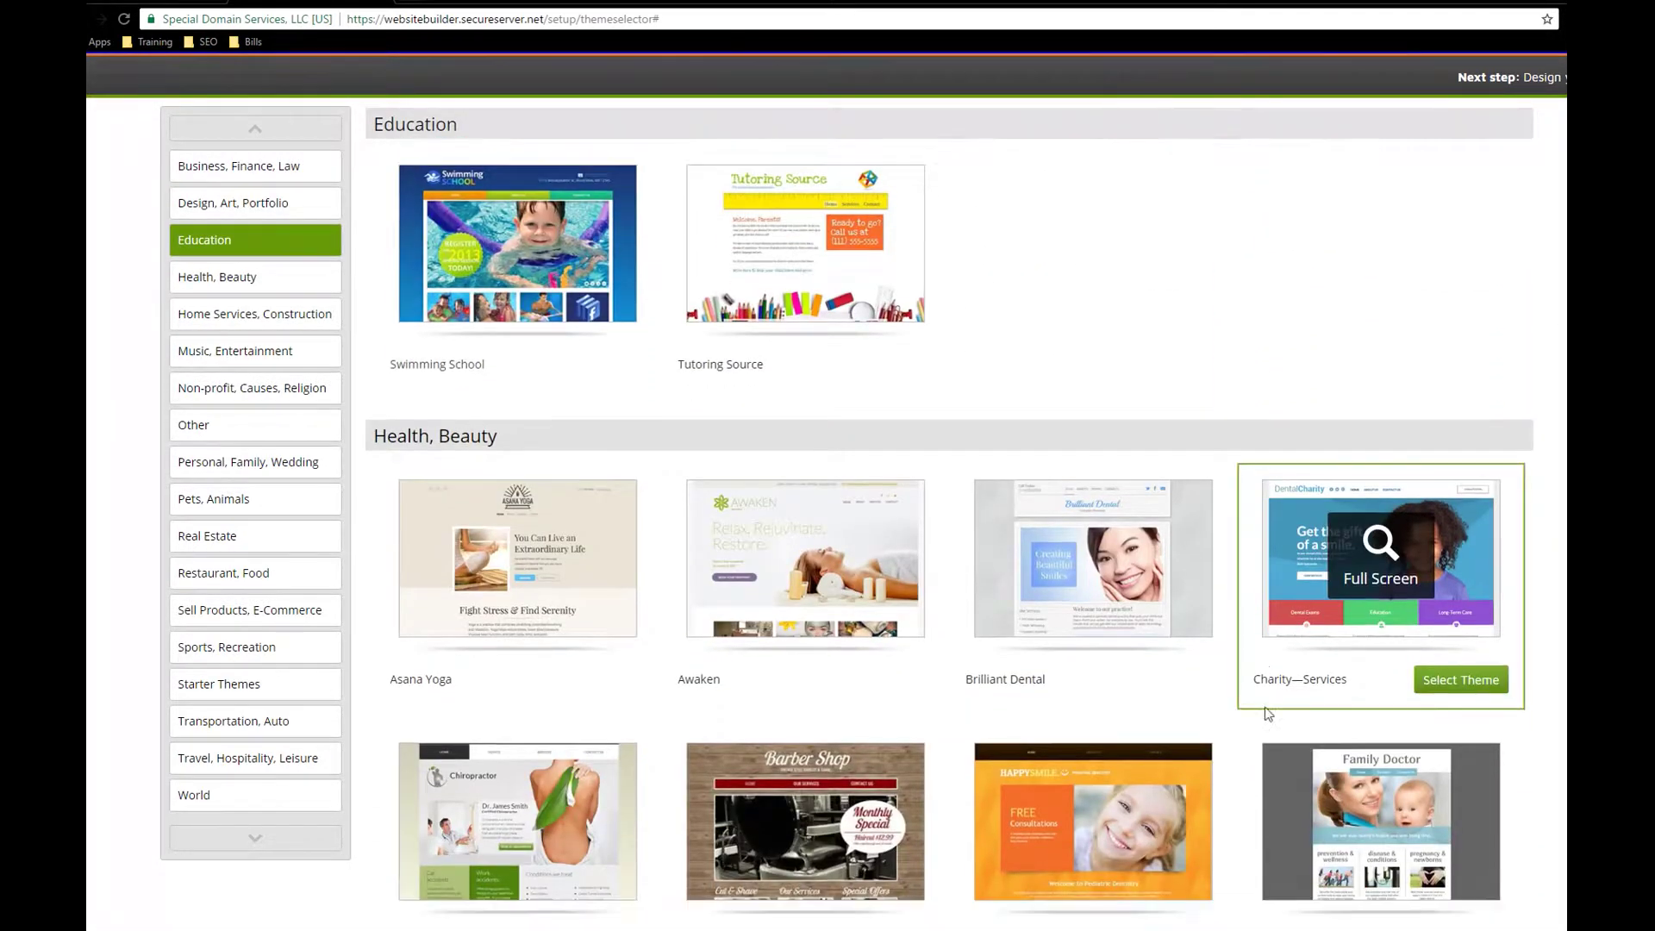
scroll(1265, 712, down, 3)
scroll(1264, 712, down, 3)
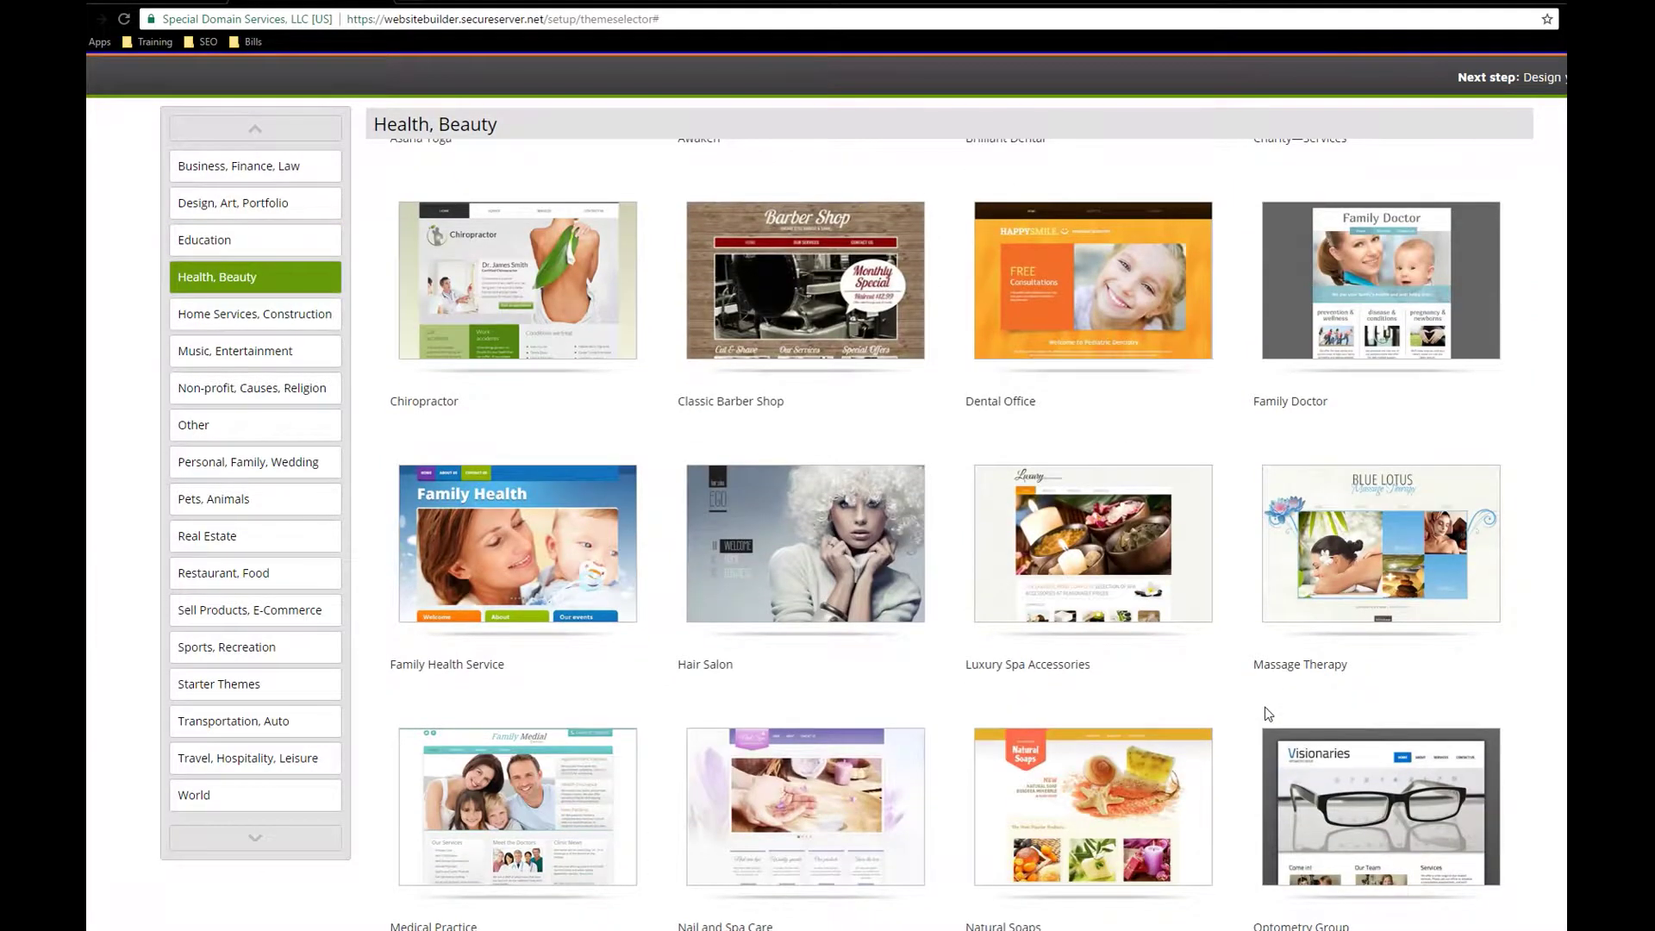
scroll(1264, 714, down, 5)
scroll(1265, 713, down, 4)
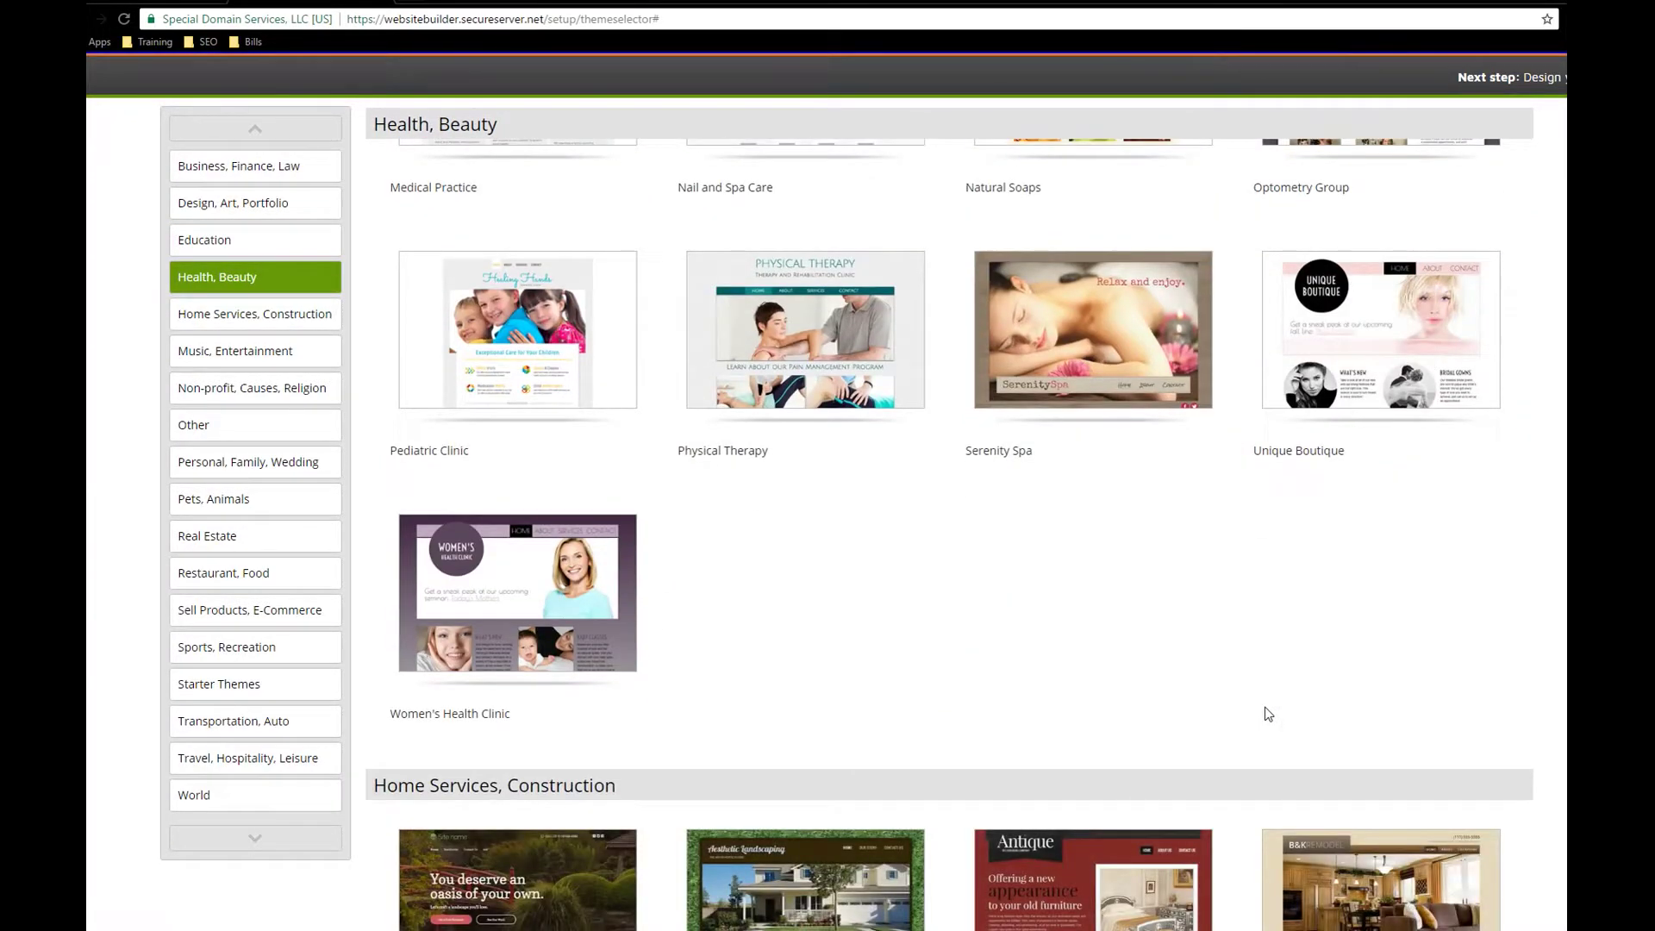
scroll(1267, 712, down, 13)
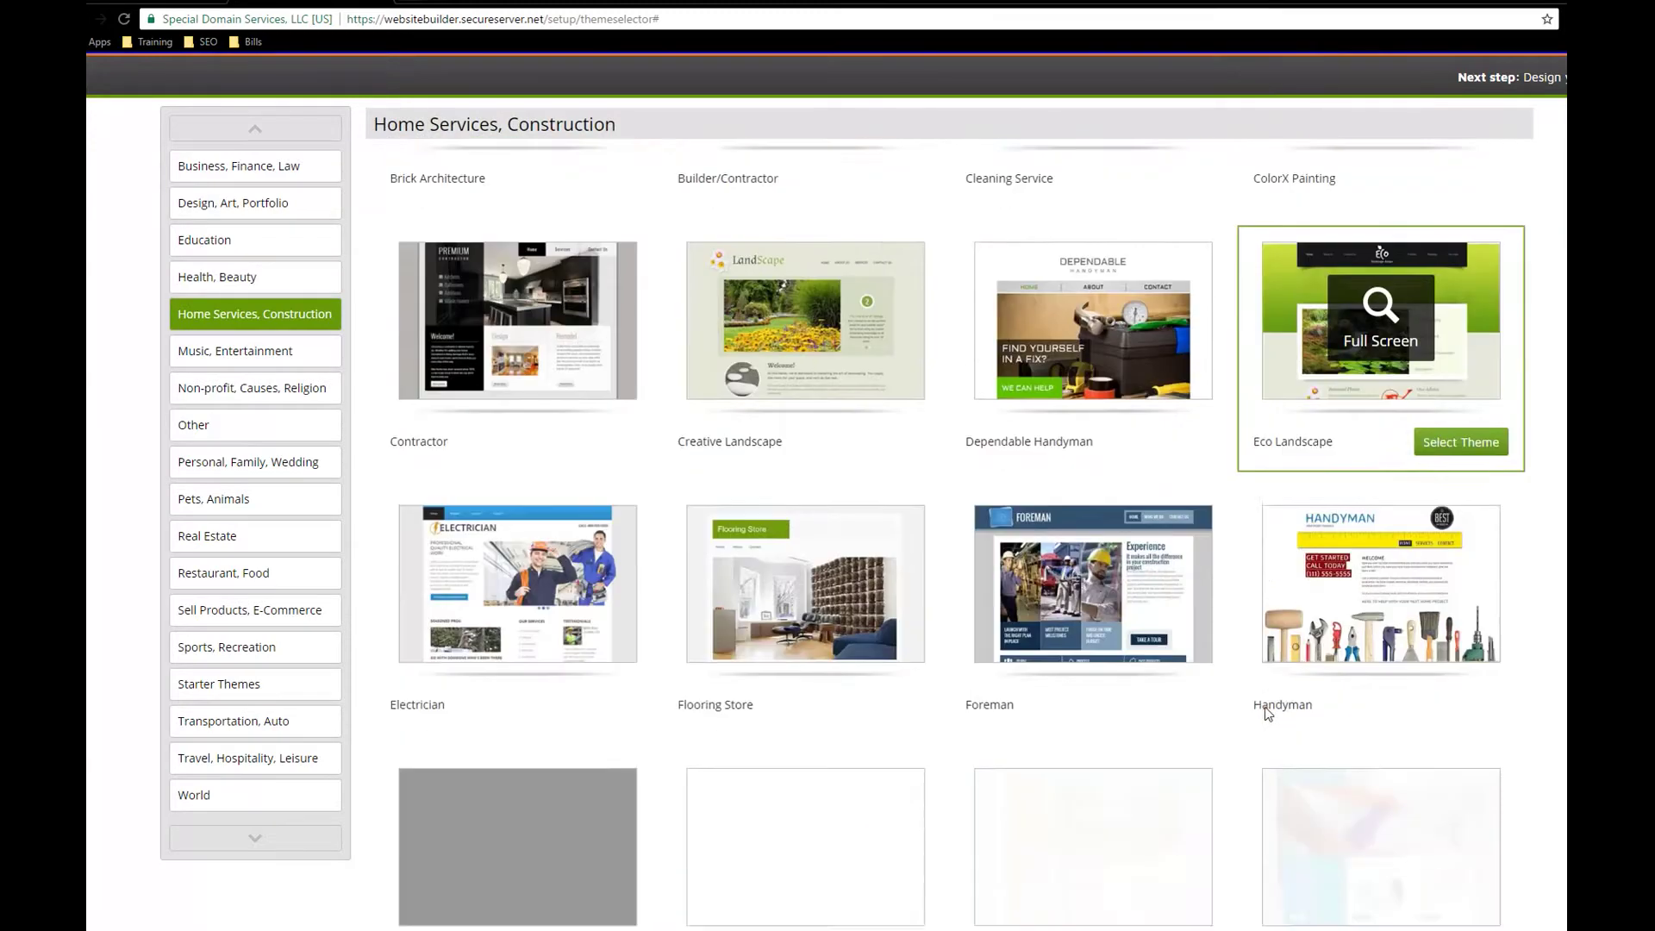
scroll(1265, 712, down, 3)
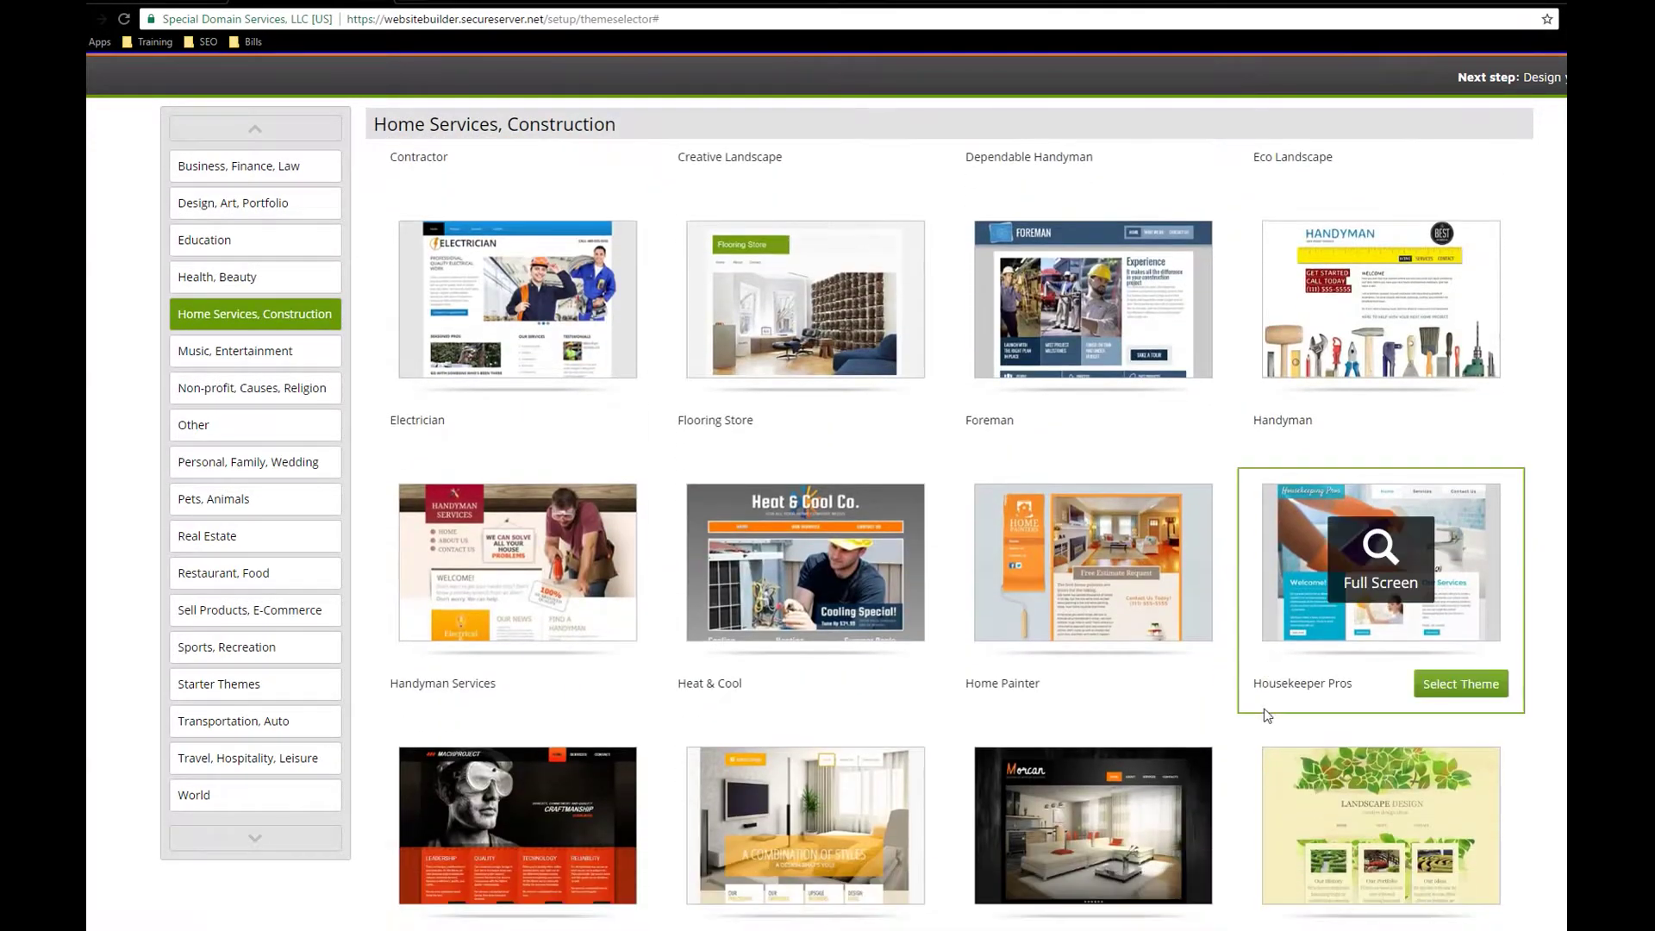
scroll(1060, 755, down, 3)
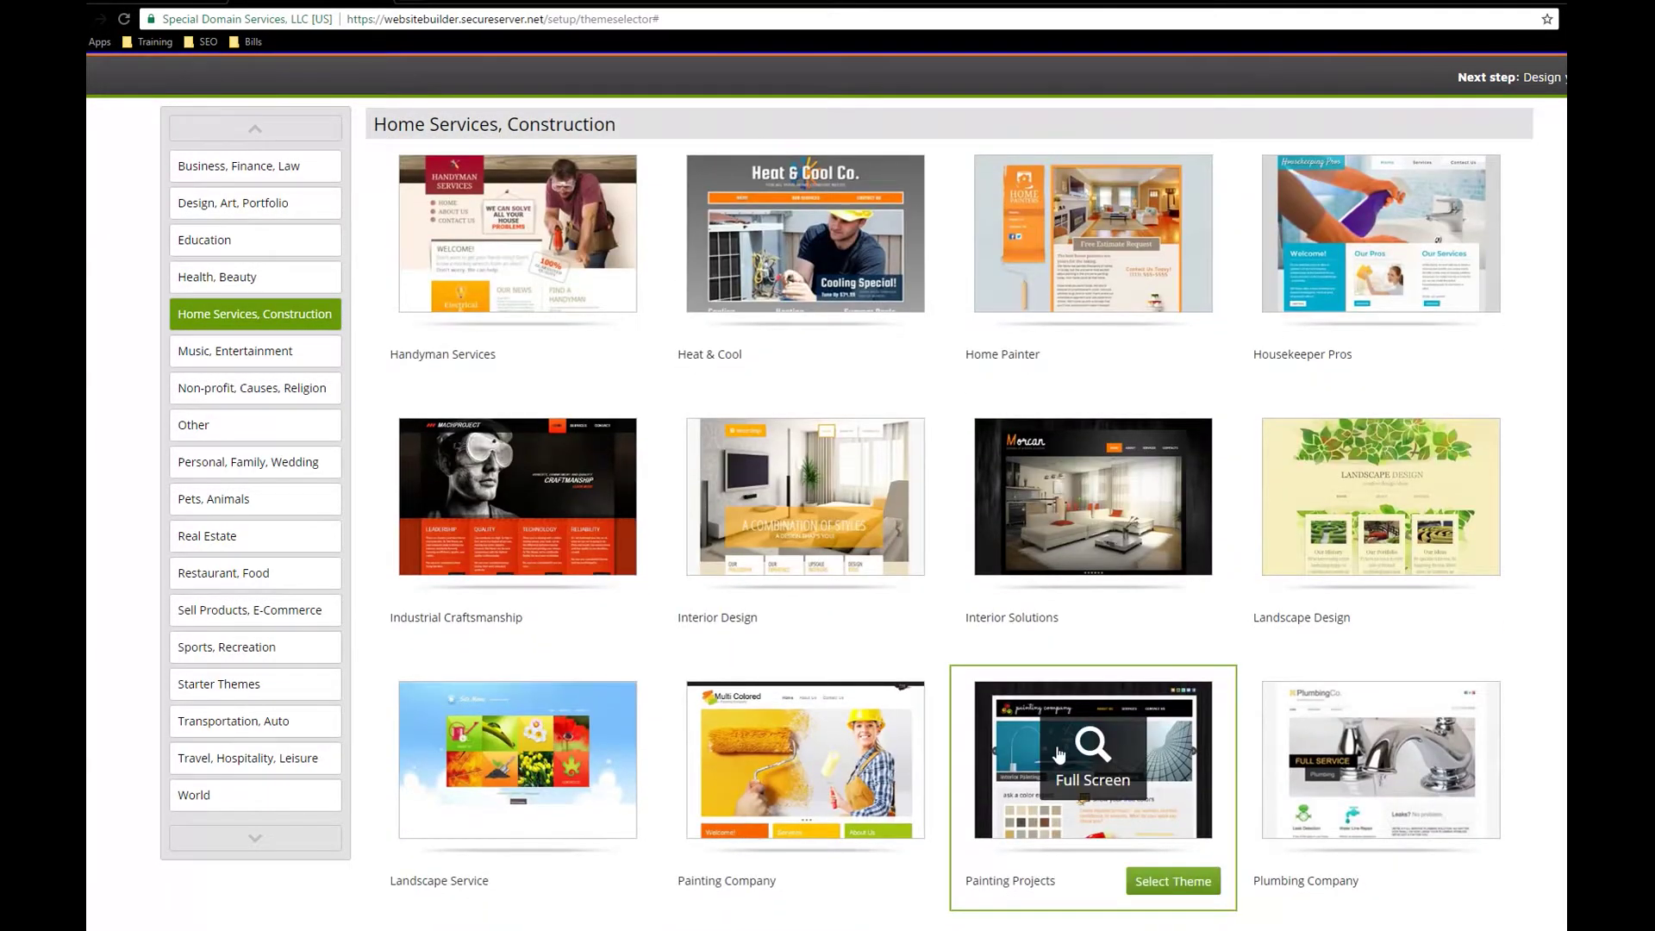
scroll(1059, 754, down, 8)
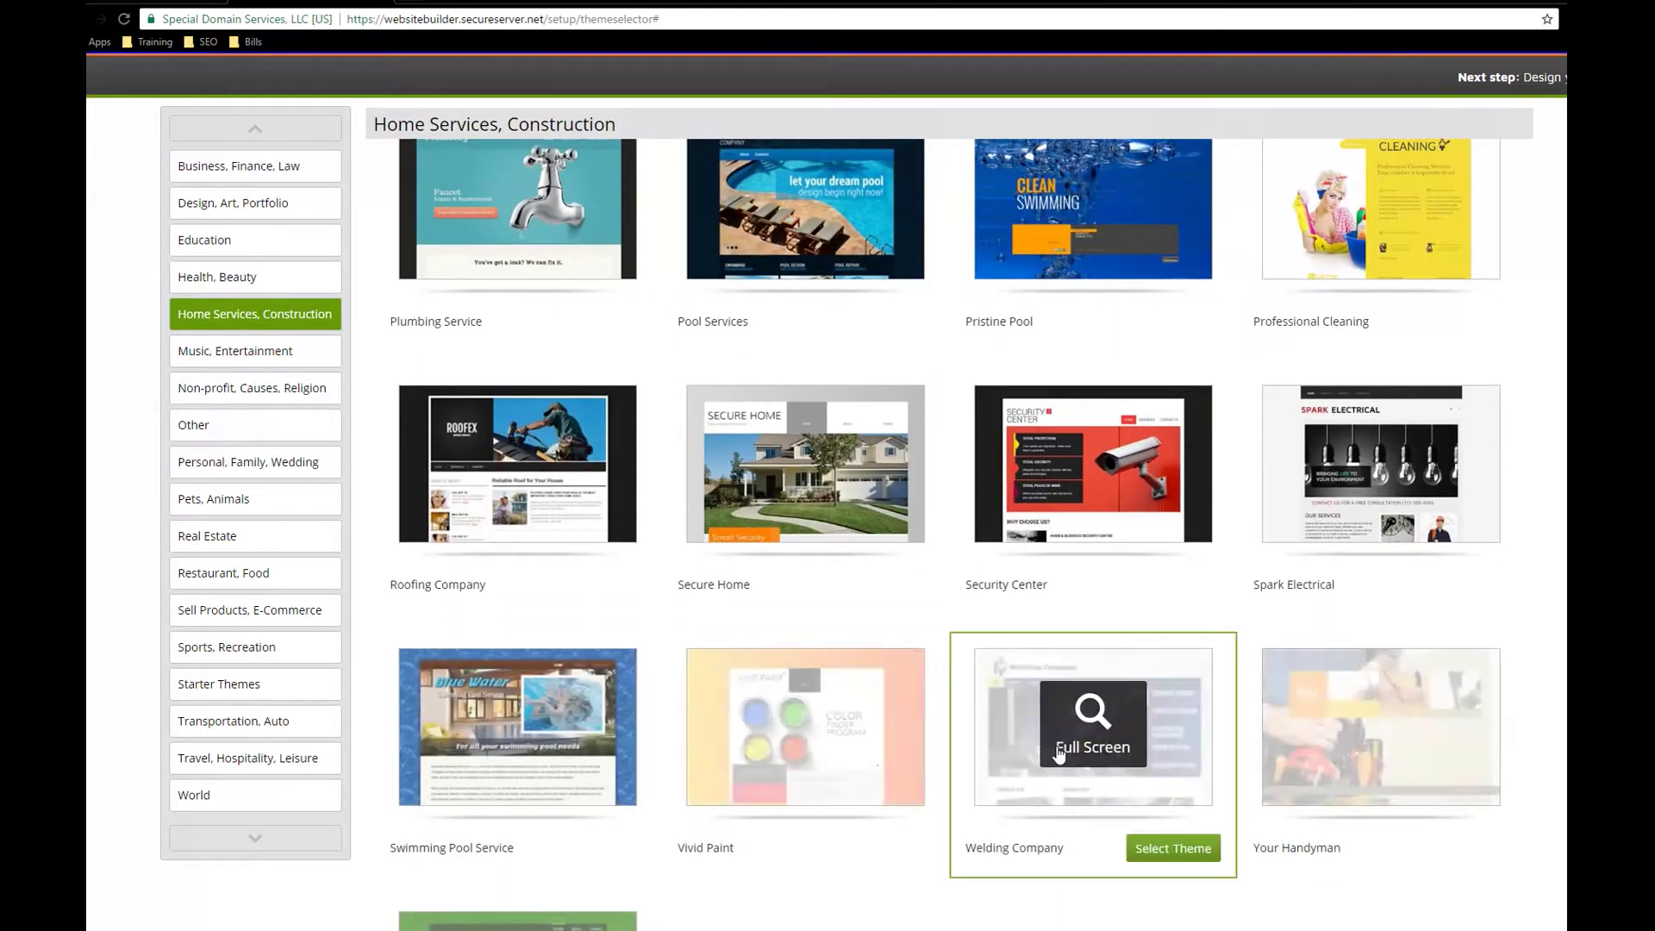
scroll(1059, 754, down, 8)
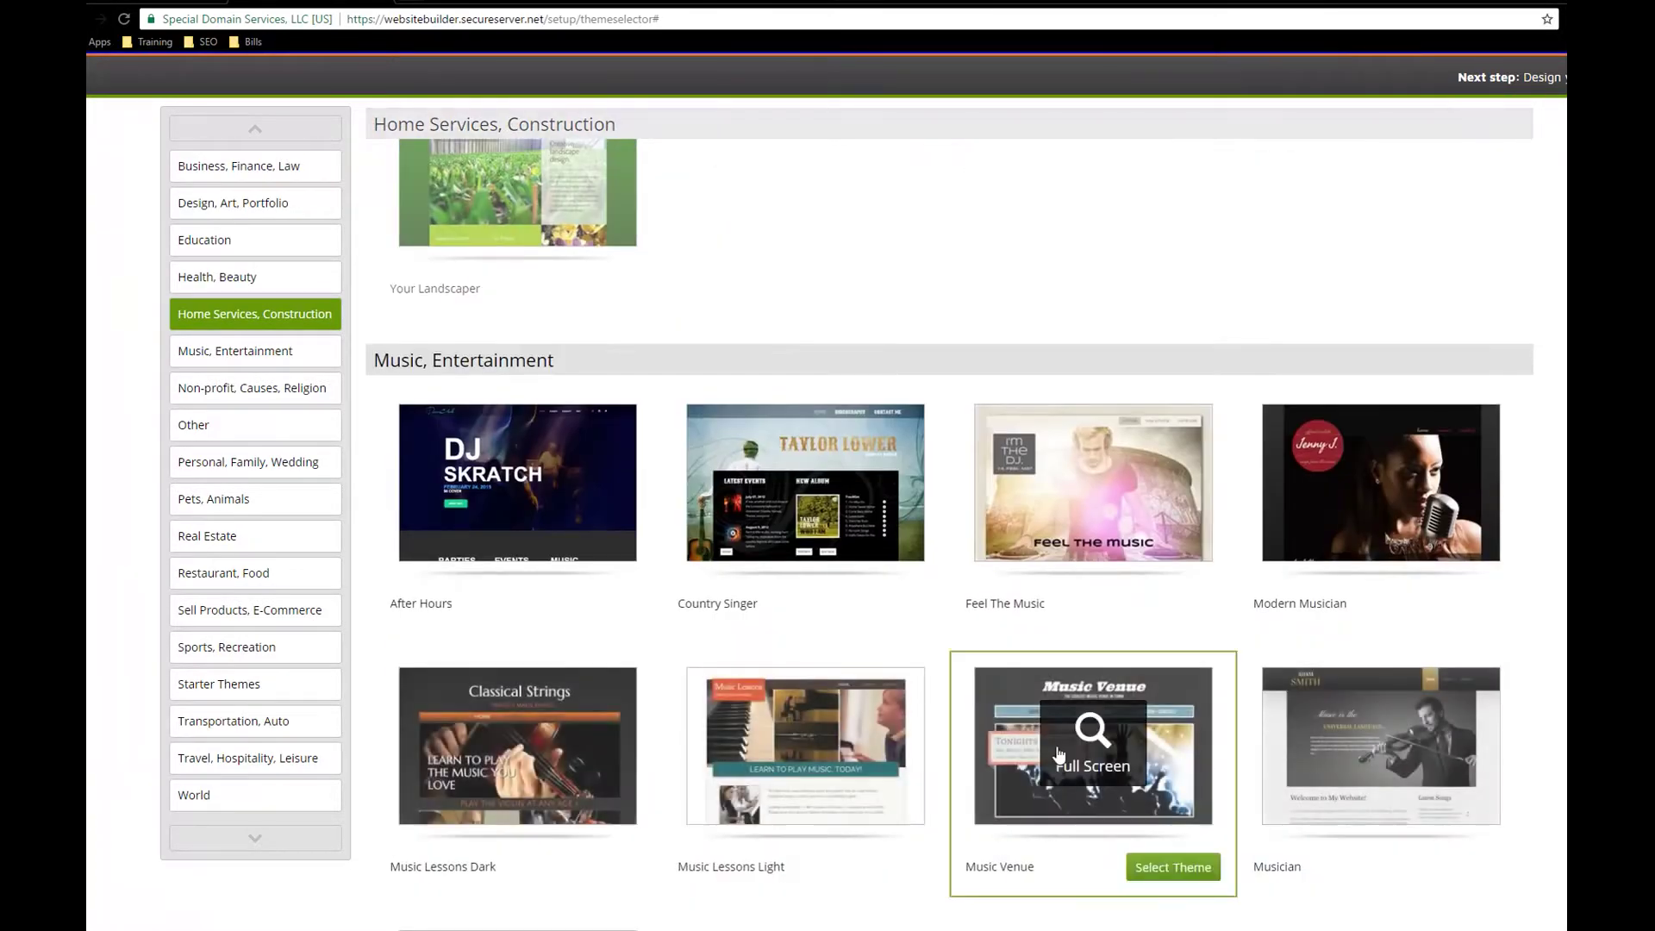
scroll(1059, 755, down, 7)
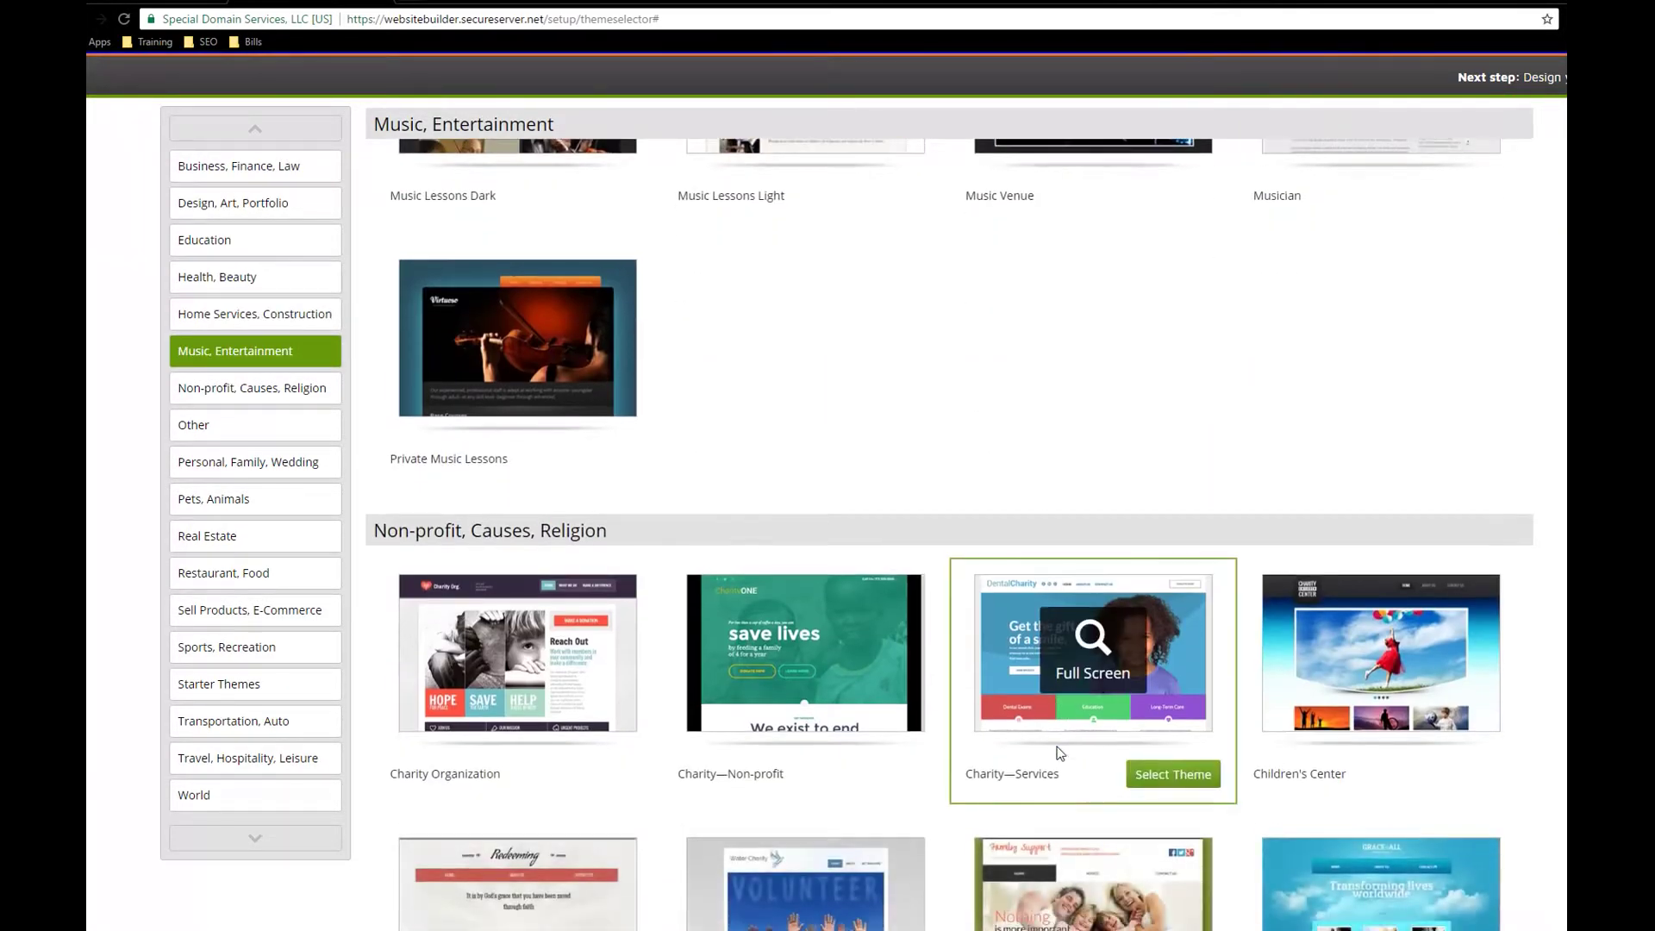
scroll(1060, 754, down, 8)
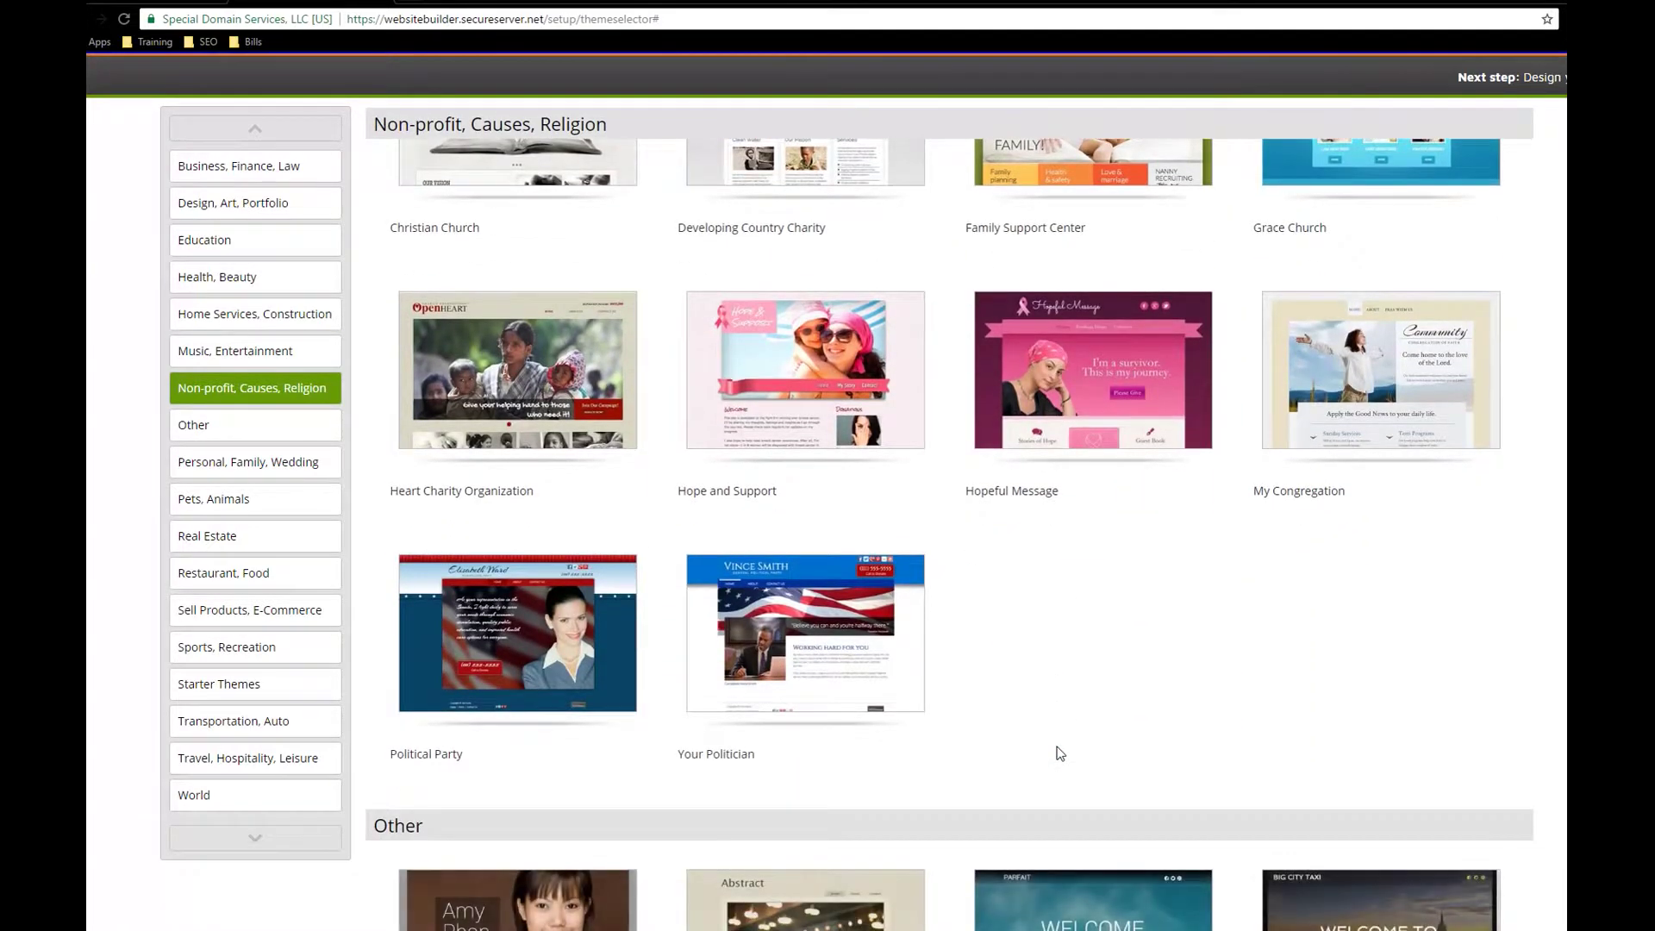